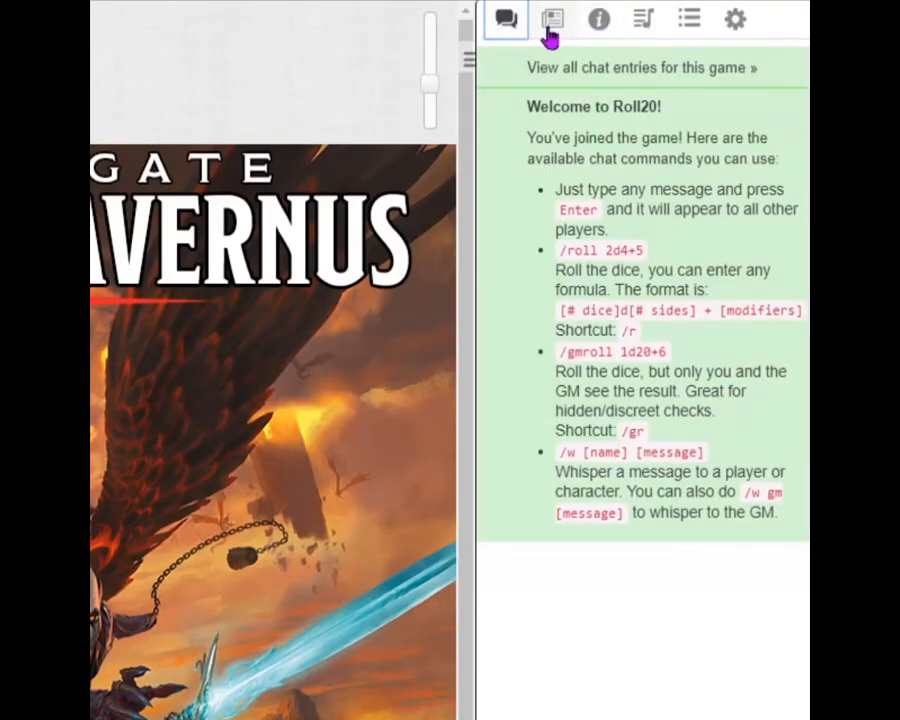
- Look through the game's chat, journal, compendium, jukebox, collection and personal settings
left_click(550, 28)
left_click(596, 24)
left_click(503, 28)
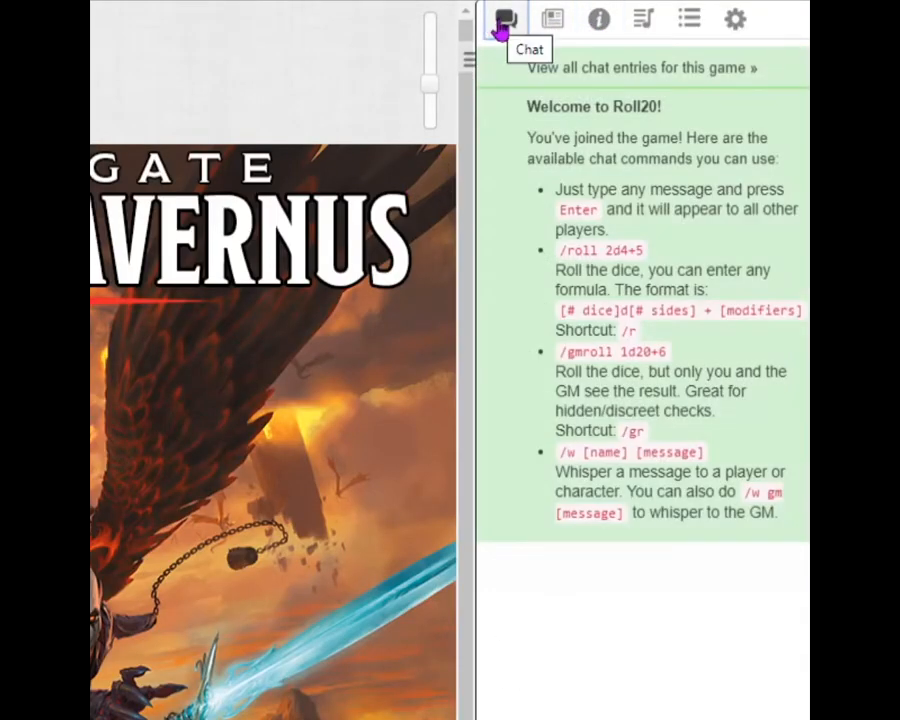
left_click(550, 28)
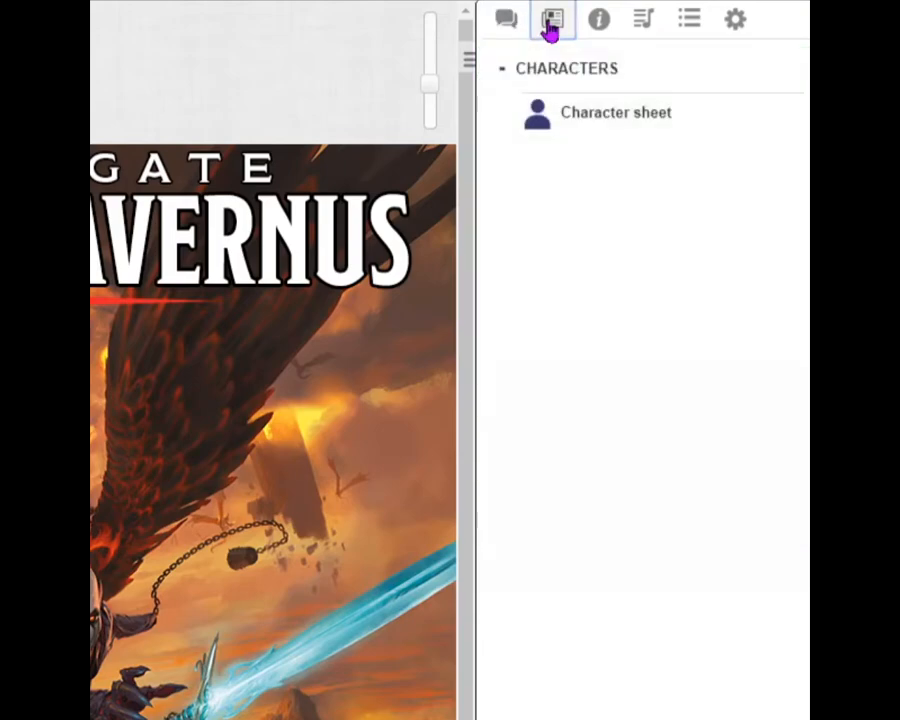
left_click(600, 30)
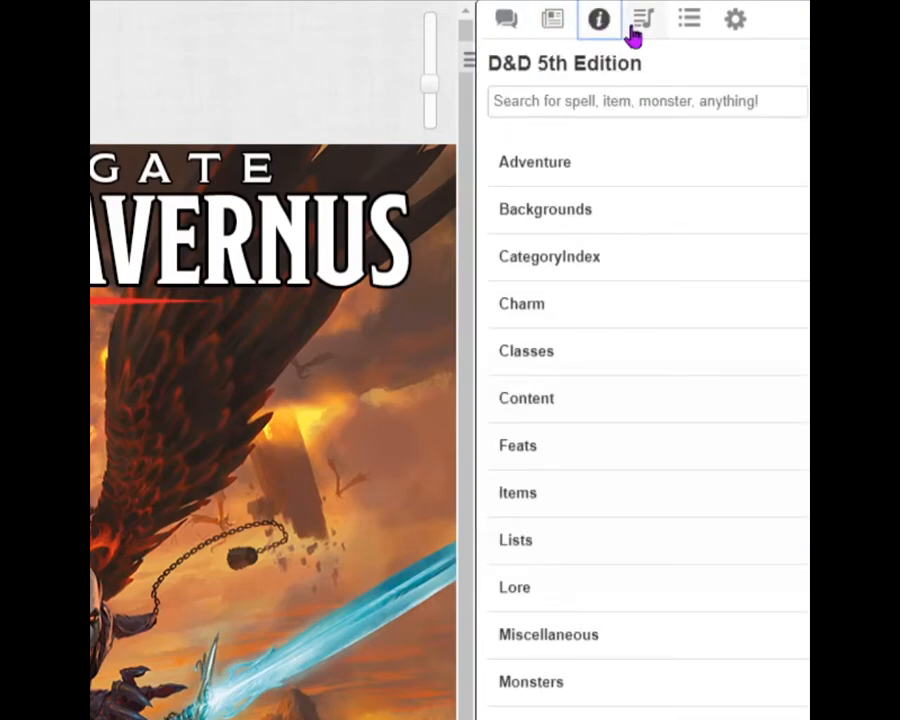
left_click(640, 24)
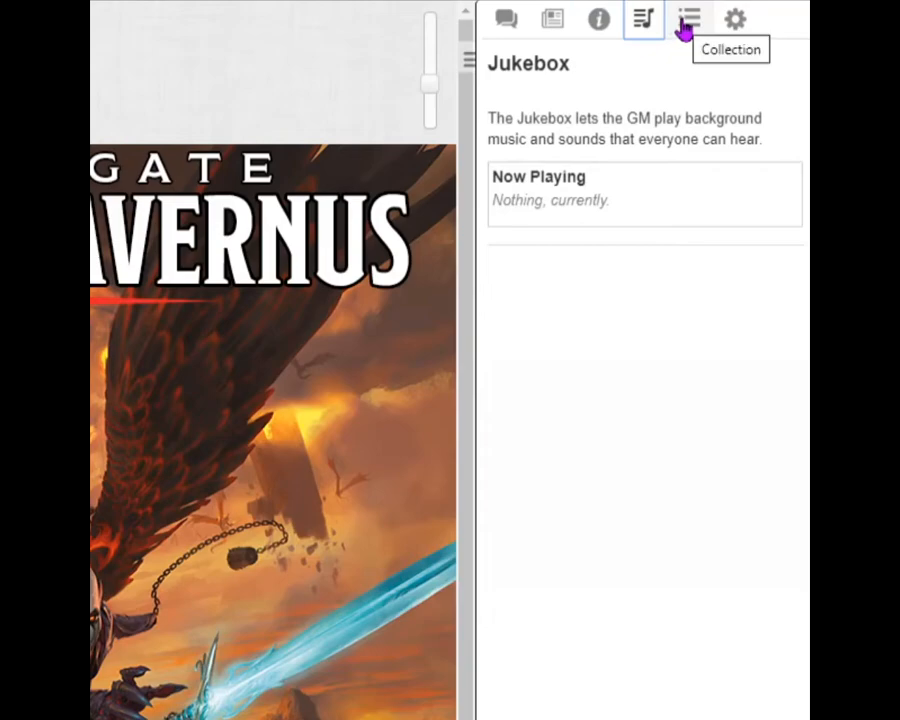
left_click(686, 26)
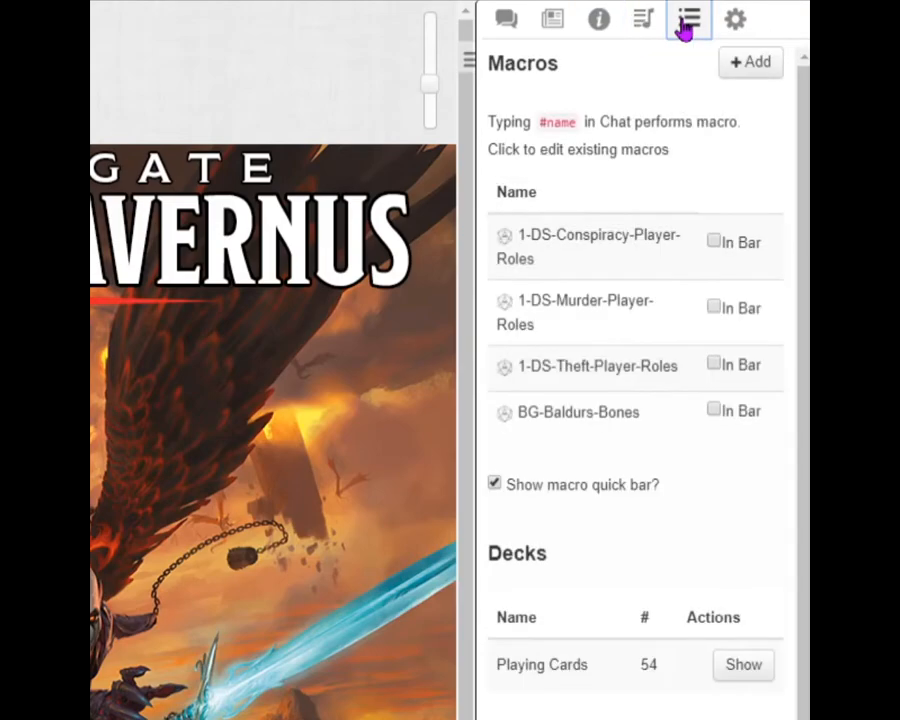
left_click(735, 22)
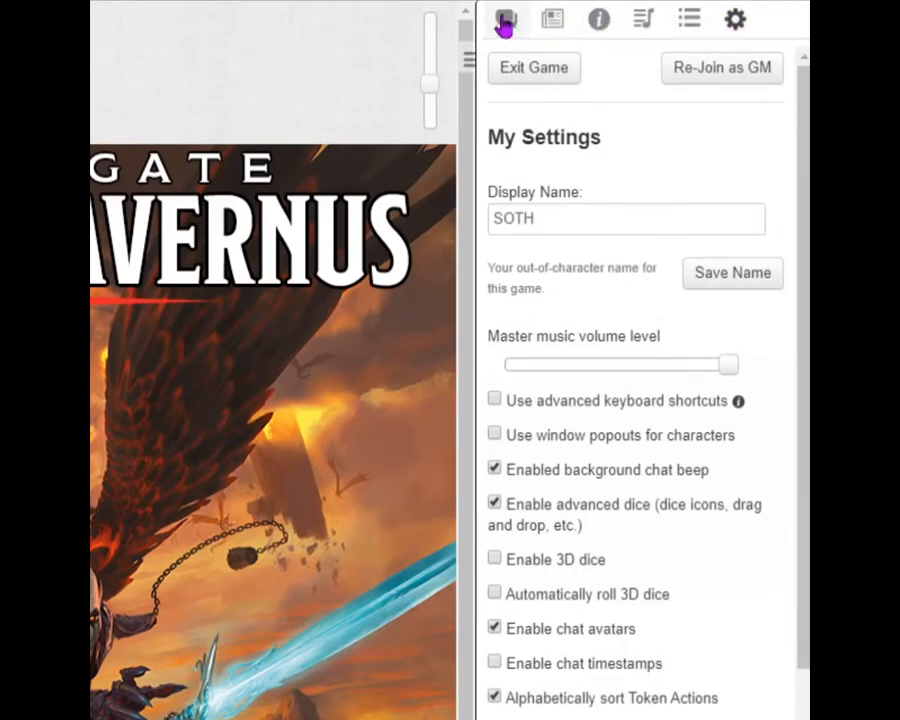
left_click(505, 22)
left_click(737, 22)
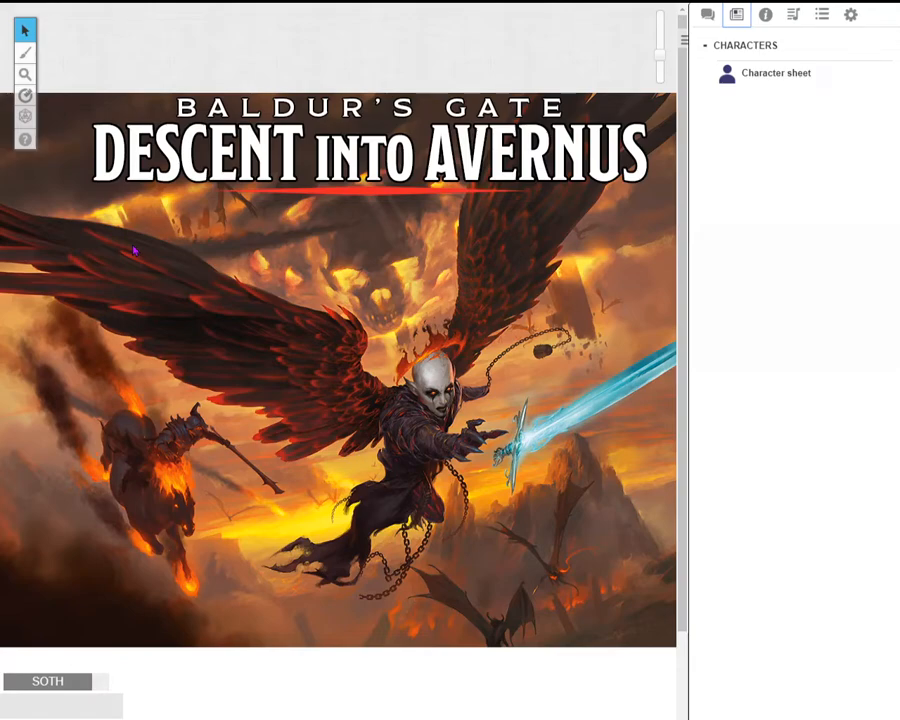
- Open the blank character sheet for direct editing and name the character SOTH
left_click(795, 84)
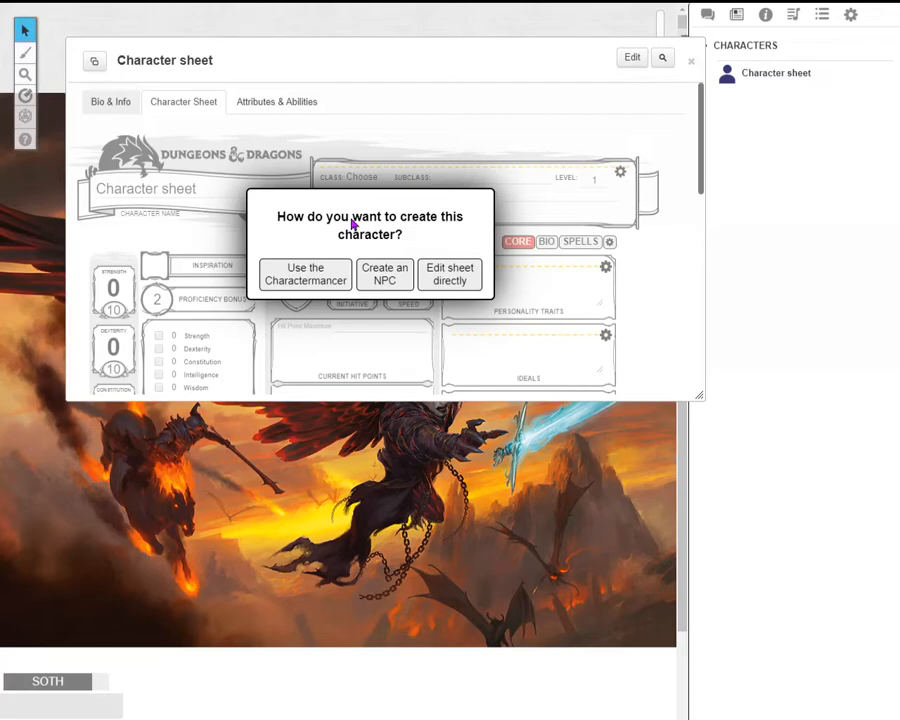
left_click(450, 273)
left_click_drag(258, 36, 251, 36)
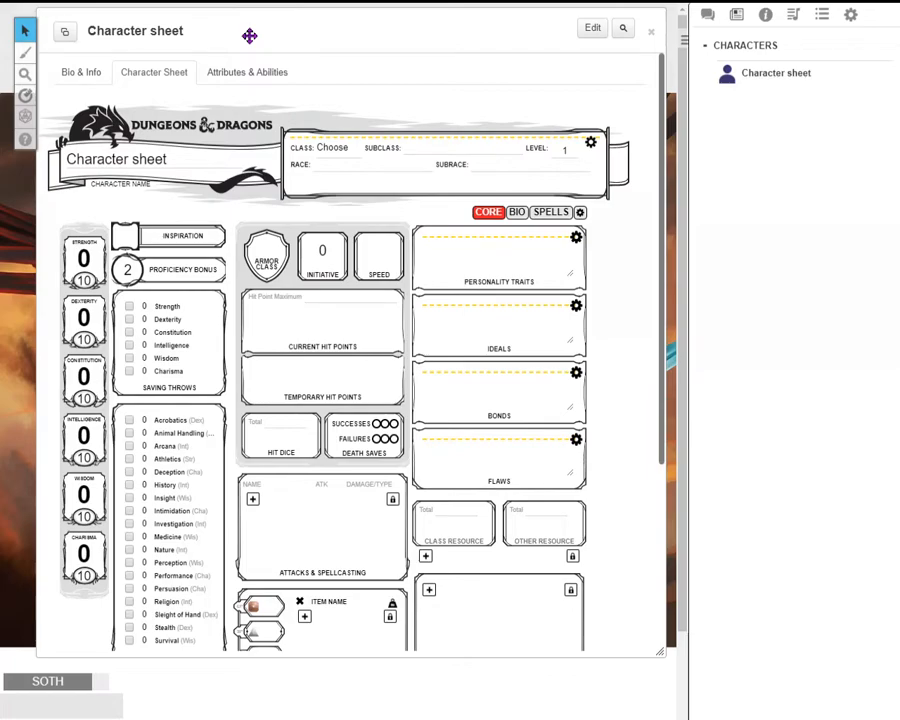
left_click(187, 157)
left_click_drag(187, 157, 46, 170)
type("SOTH")
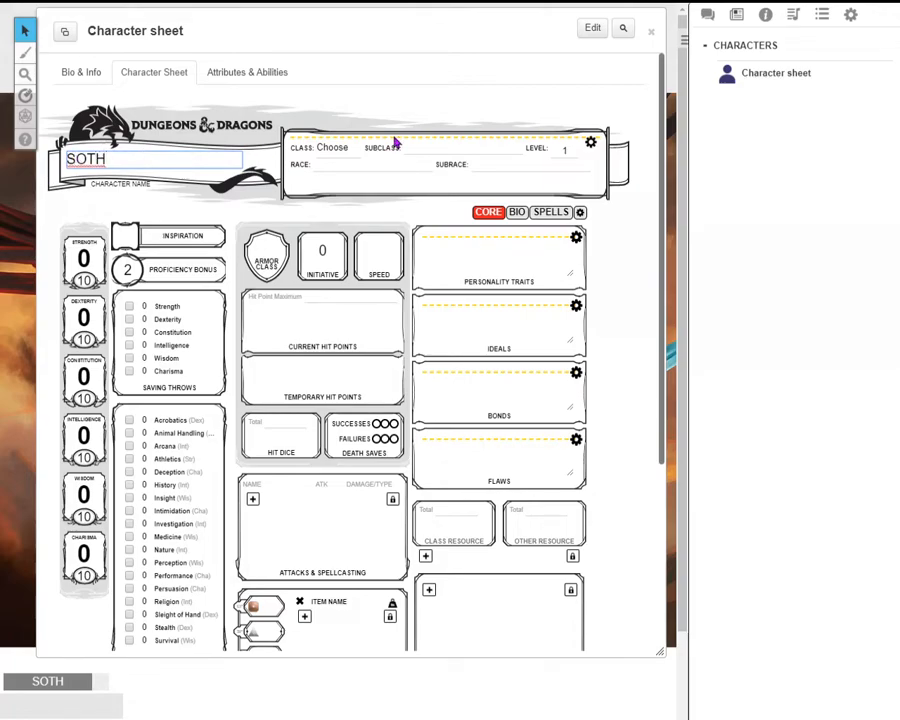
- In the sheet's header settings, set the class to Barbarian, the subclass to Totem Bear and the race to Human
left_click(341, 149)
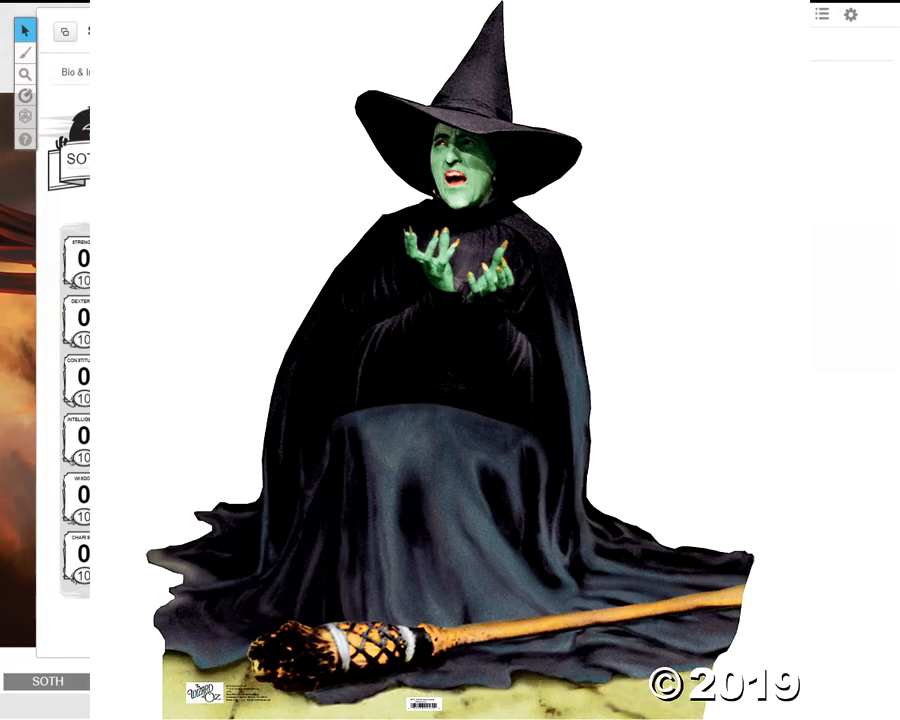
left_click(428, 149)
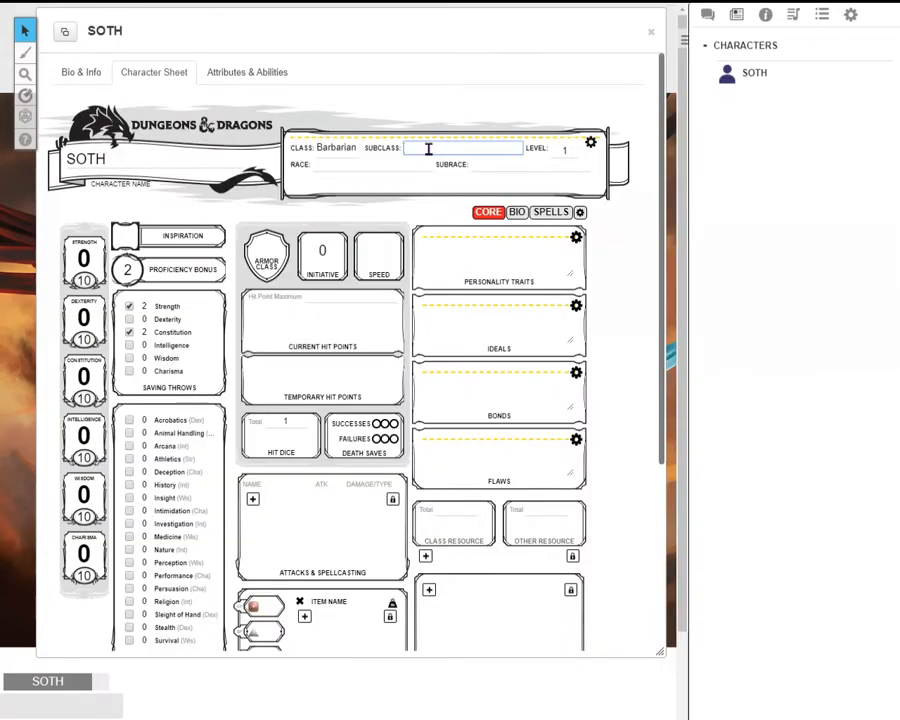
type("Totem")
key("BackSpace")
key("BackSpace")
type("tem Bear")
left_click_drag(562, 150, 579, 151)
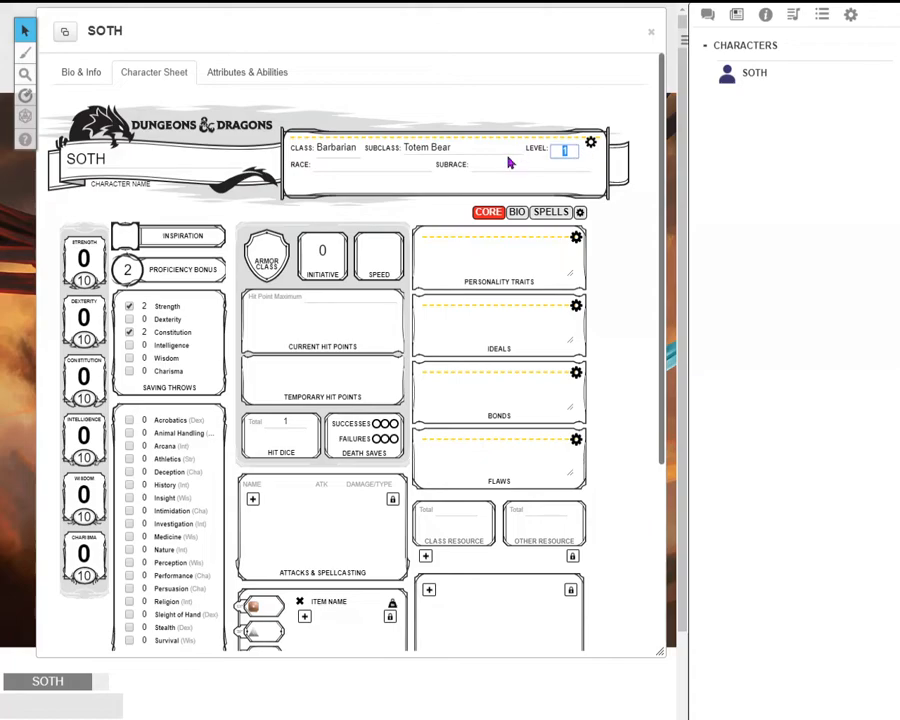
left_click(367, 168)
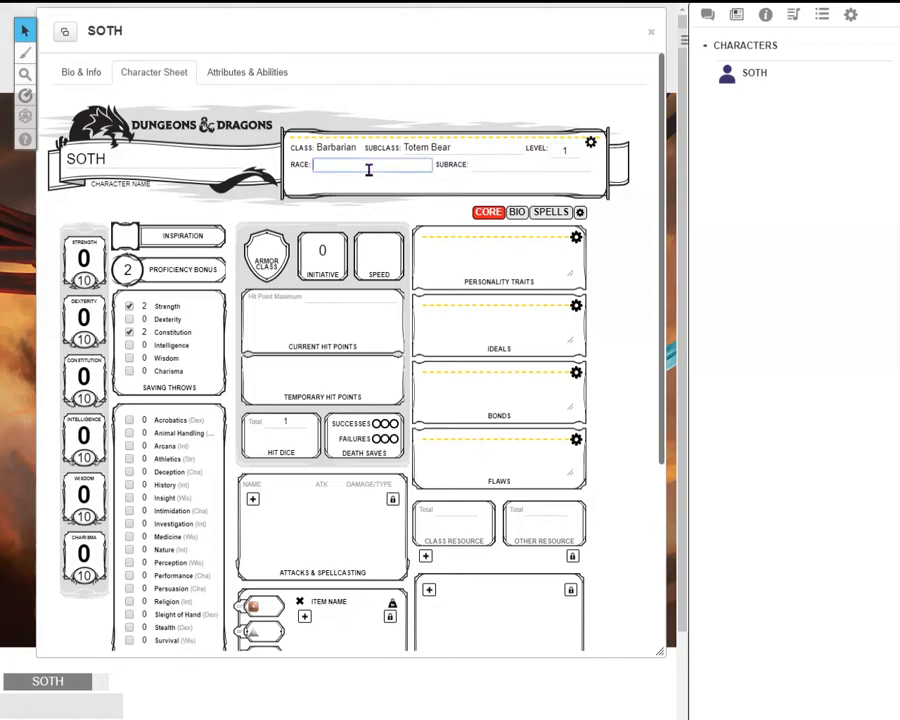
type("Human")
left_click(590, 142)
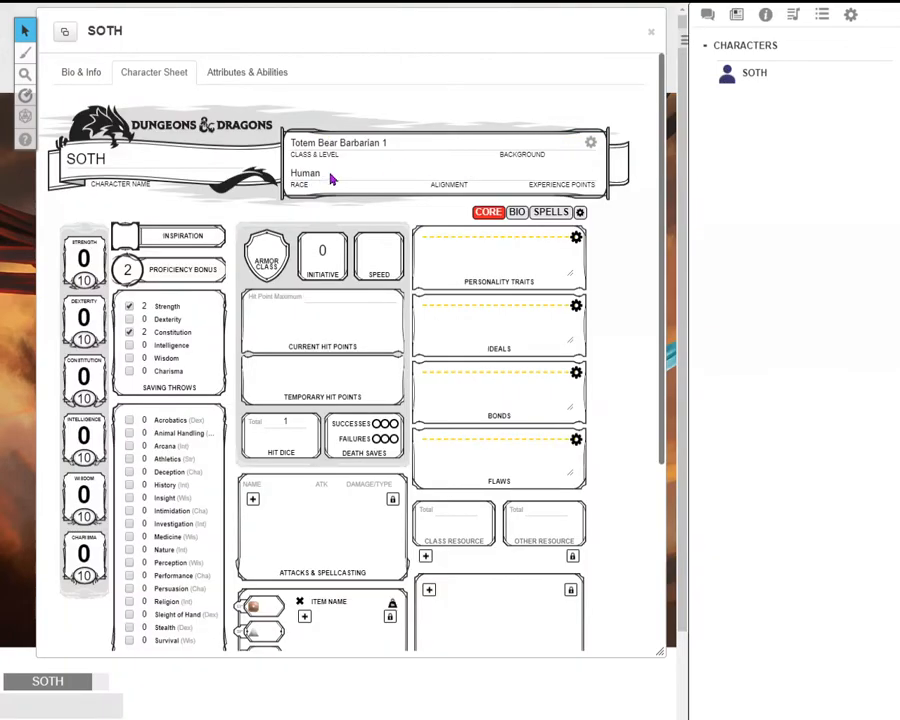
- Set the character's alignment to Good and the background to Outlander
left_click(462, 174)
type("Good")
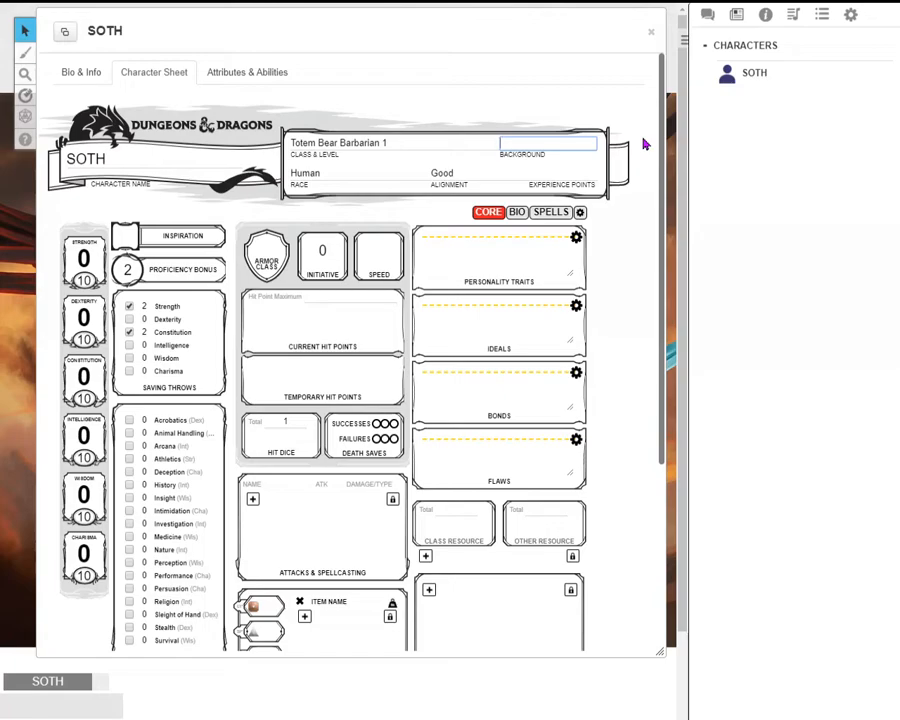
type("Outlander")
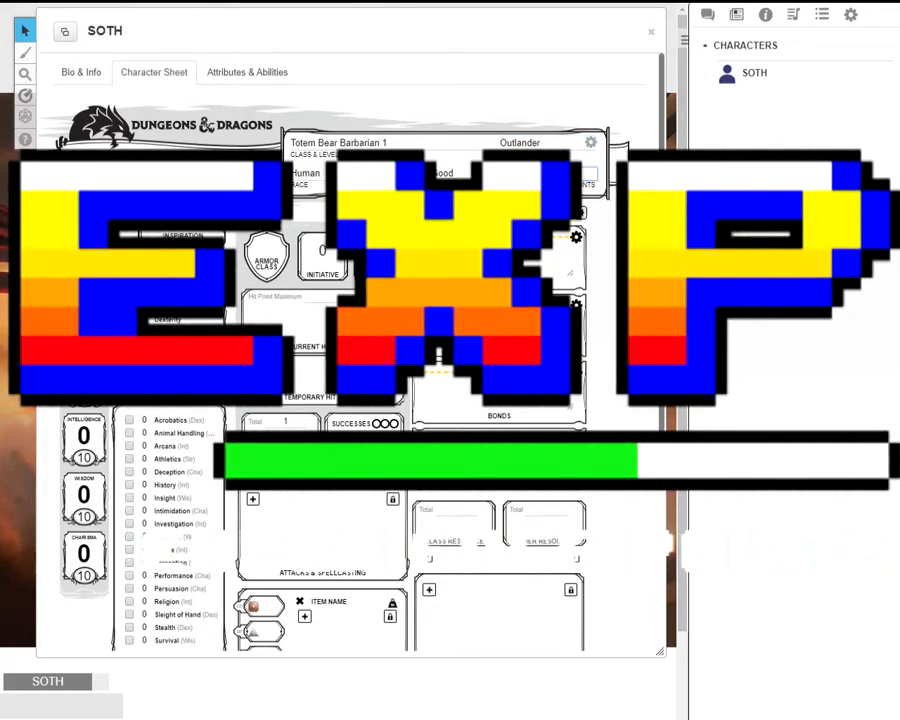
- Set the ability scores to Strength 16, Dexterity 15, Constitution 16, Intelligence 8, Wisdom 8 and Charisma 8
scroll(350, 400, "down", 1)
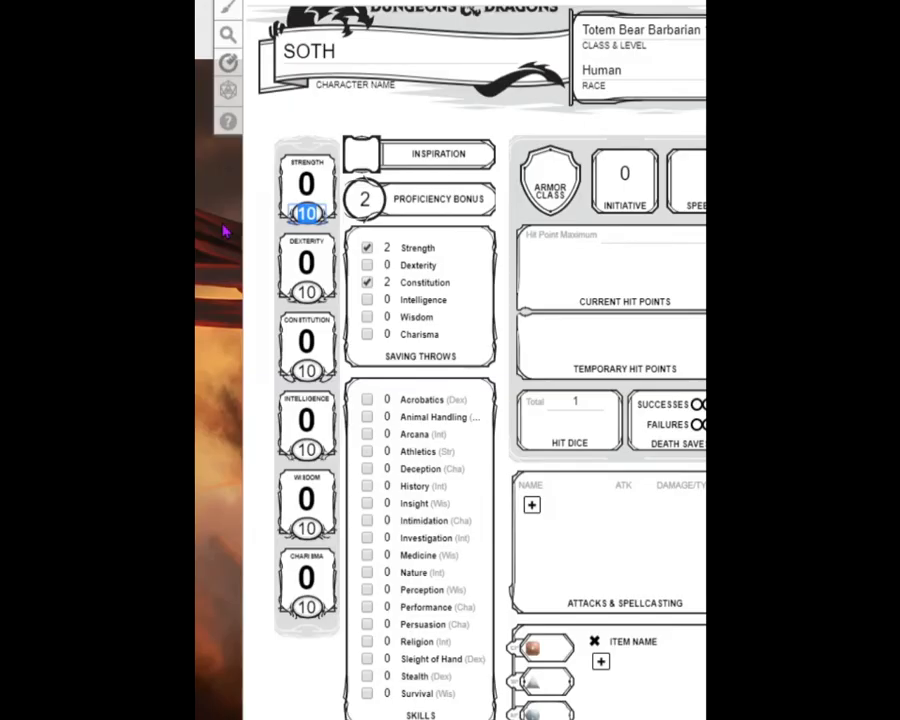
type("16")
key("Tab")
key("Tab")
type("15")
key("Tab")
type("16")
key("Tab")
type("8")
key("Tab")
type("8")
key("Tab")
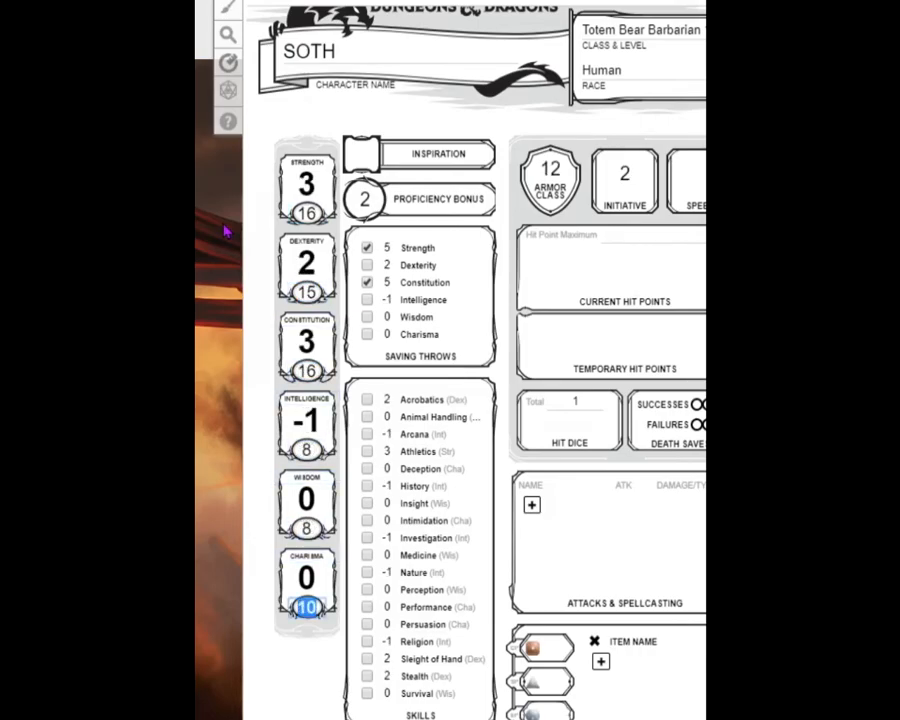
type("8")
left_click(312, 655)
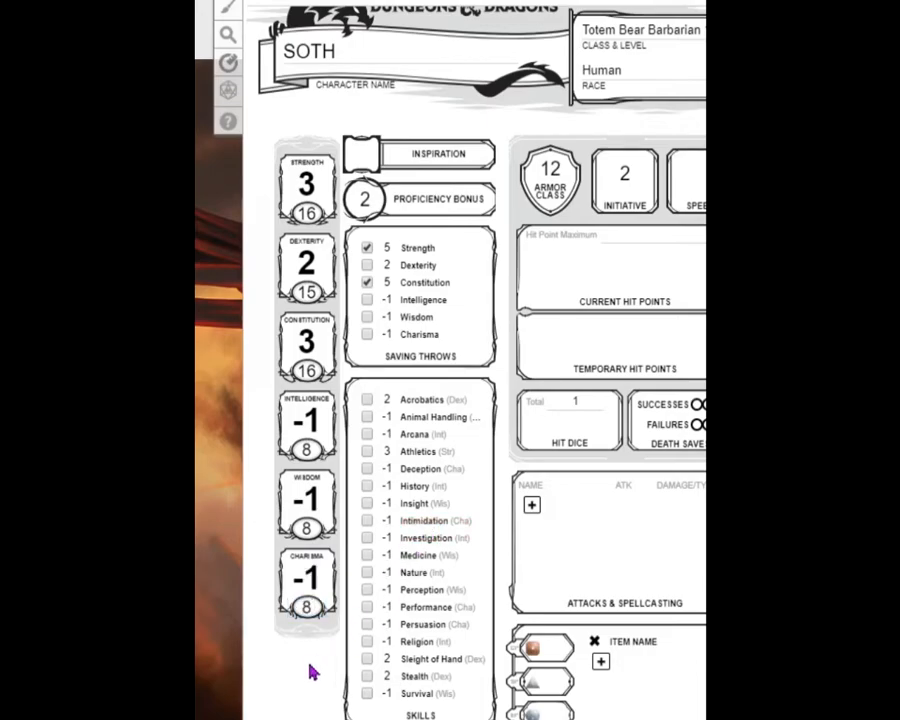
left_click(308, 213)
left_click(309, 291)
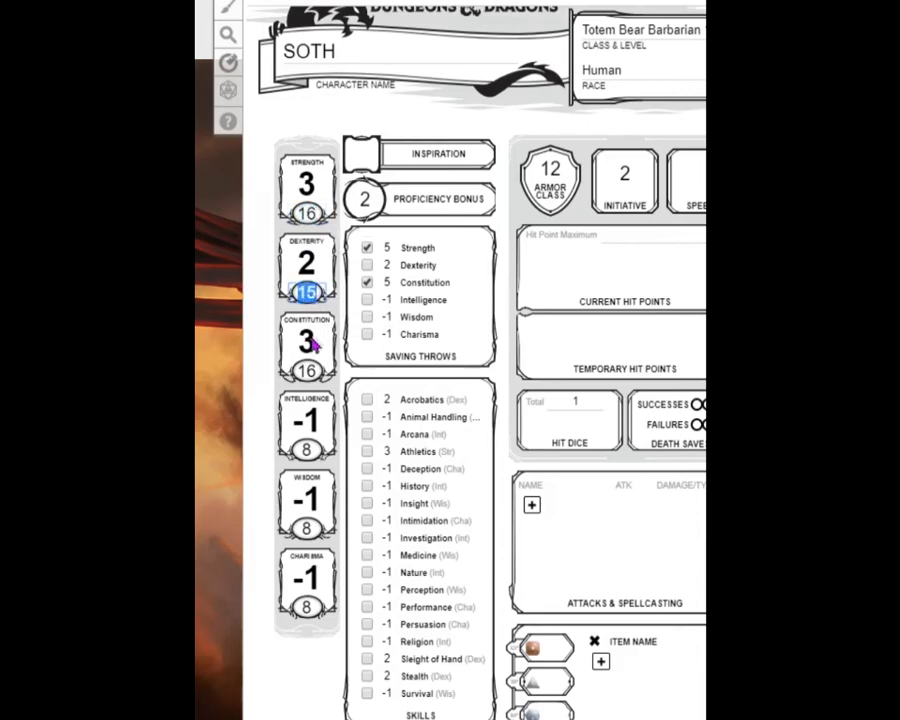
left_click(307, 371)
left_click(307, 449)
left_click(307, 527)
left_click(307, 605)
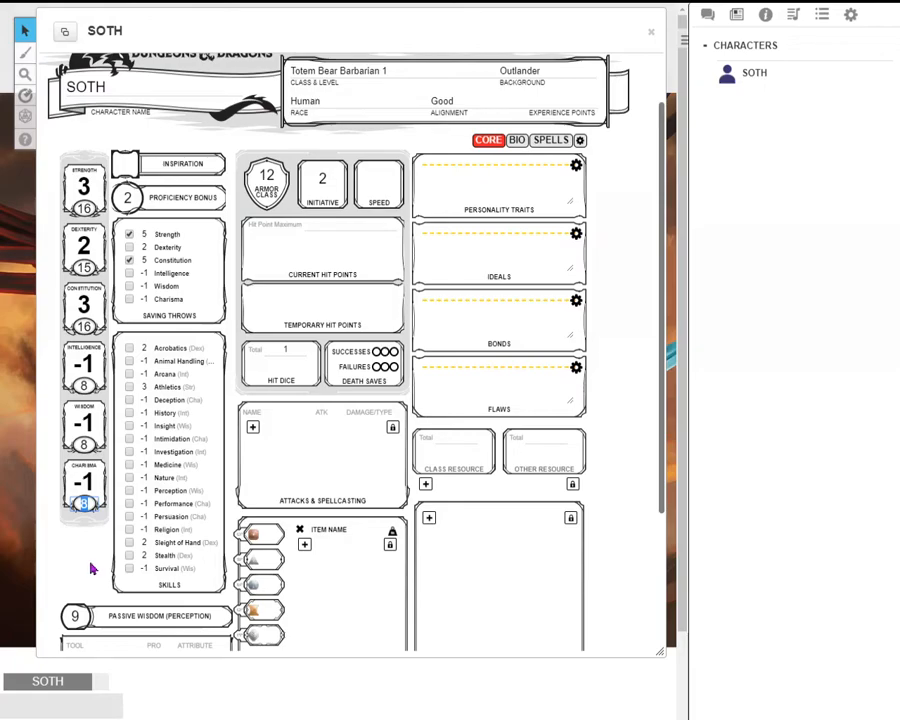
- Mark Acrobatics, Athletics, Perception and Sleight of Hand as proficient skills, and show the game chat
left_click(128, 349)
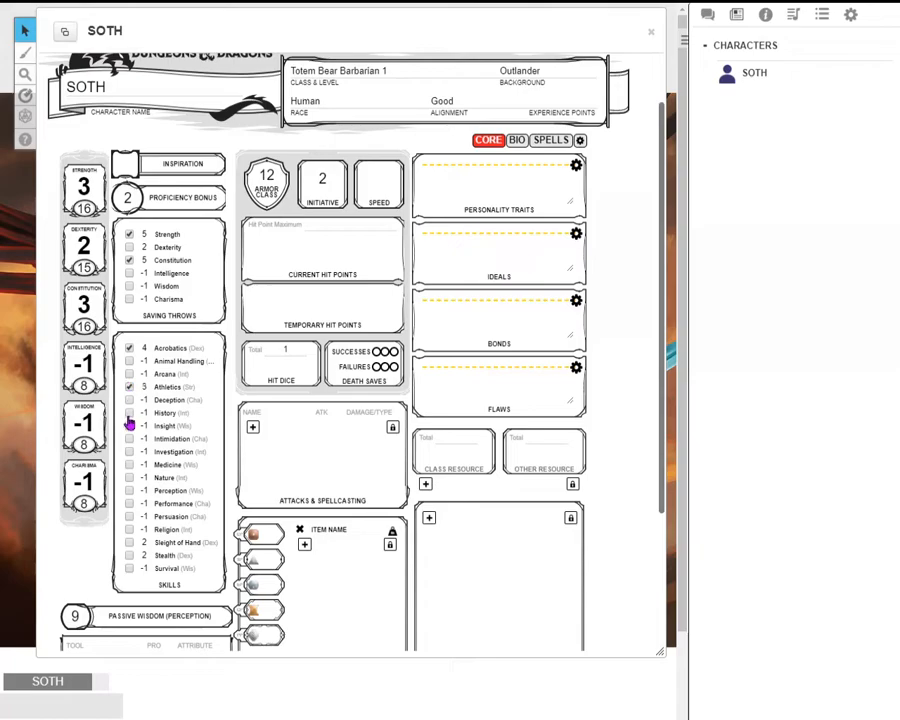
left_click(128, 387)
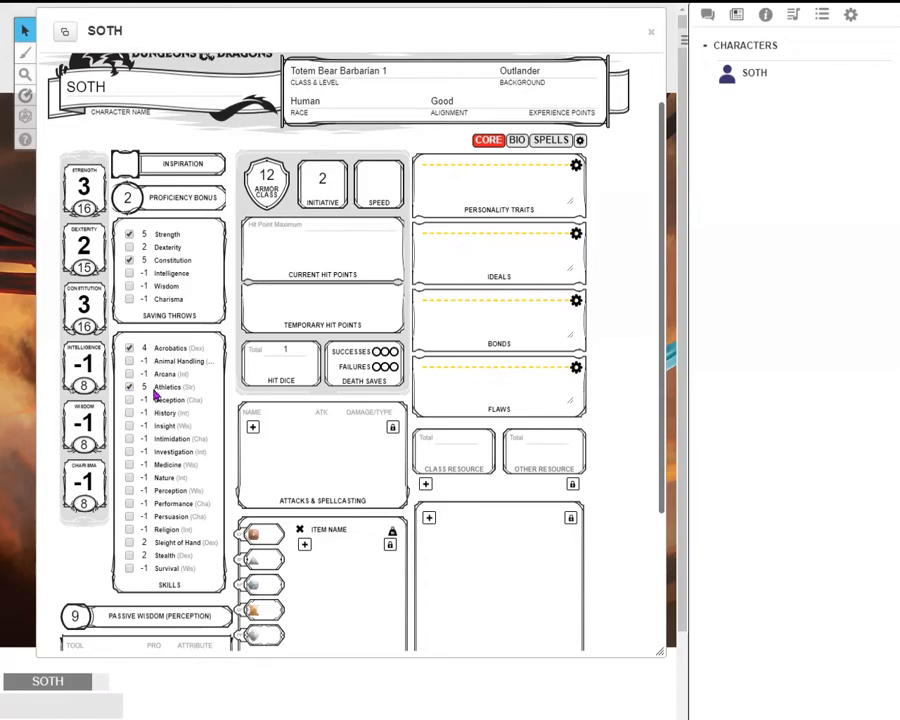
left_click(707, 14)
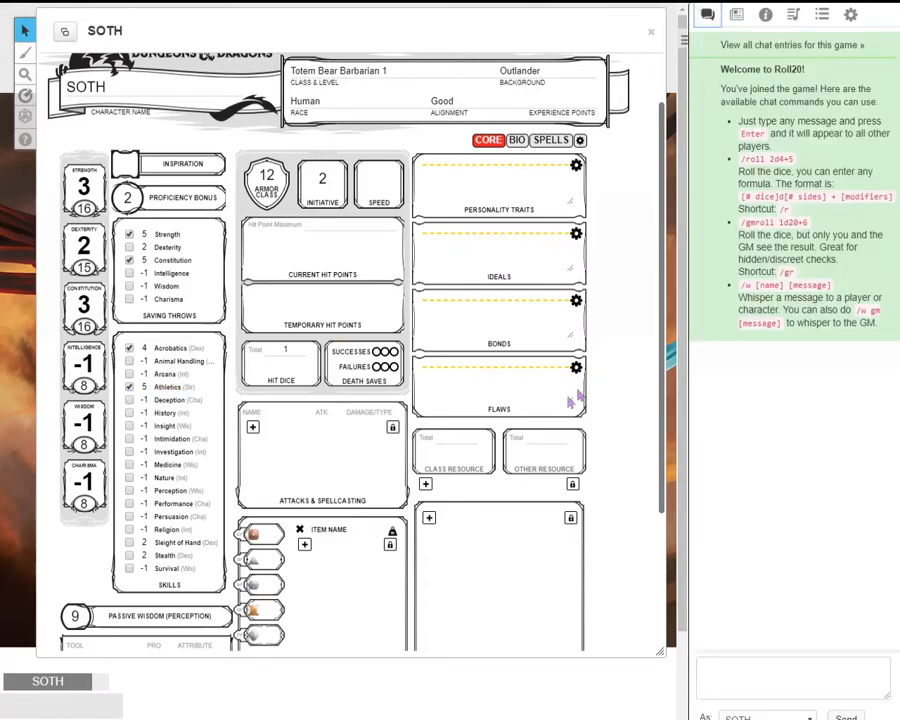
left_click(129, 491)
left_click(129, 546)
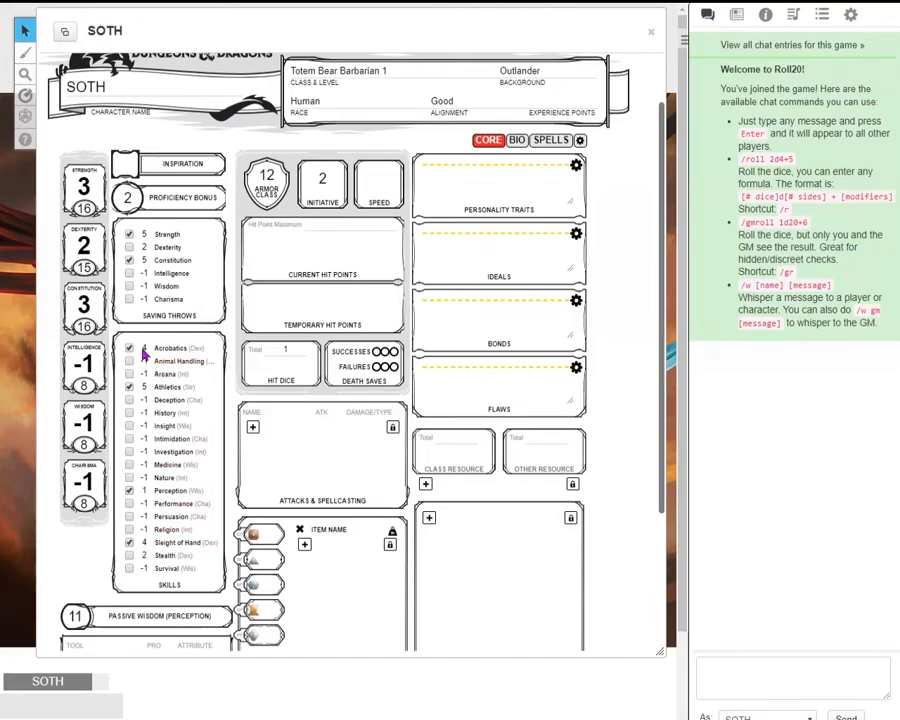
- Set both the maximum and current hit points to 16 and the speed to 30
left_click(336, 228)
type("16")
key("Tab")
type("16")
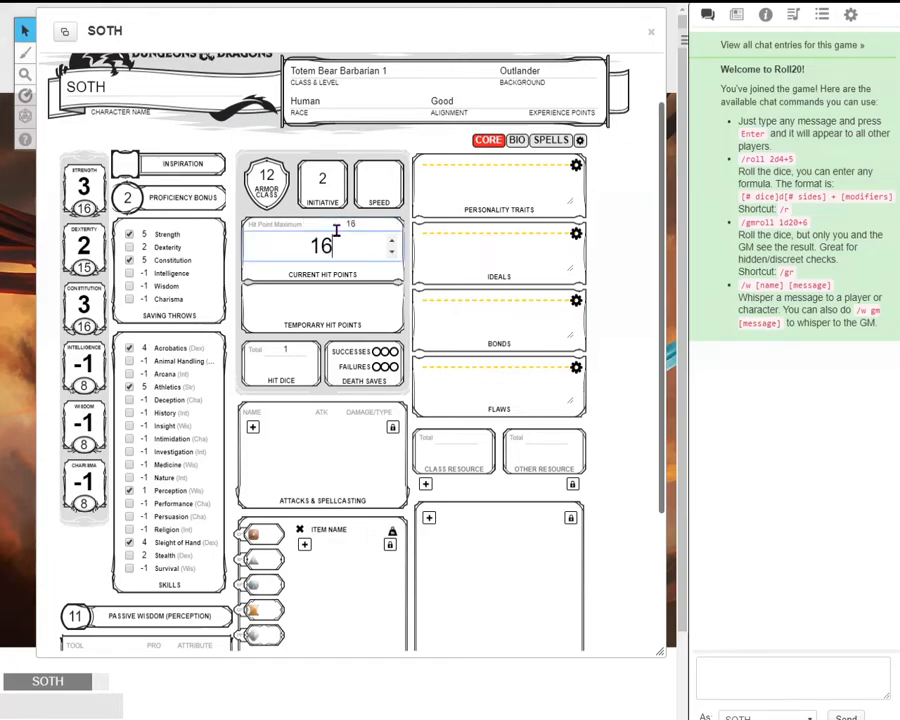
left_click(483, 200)
left_click(373, 183)
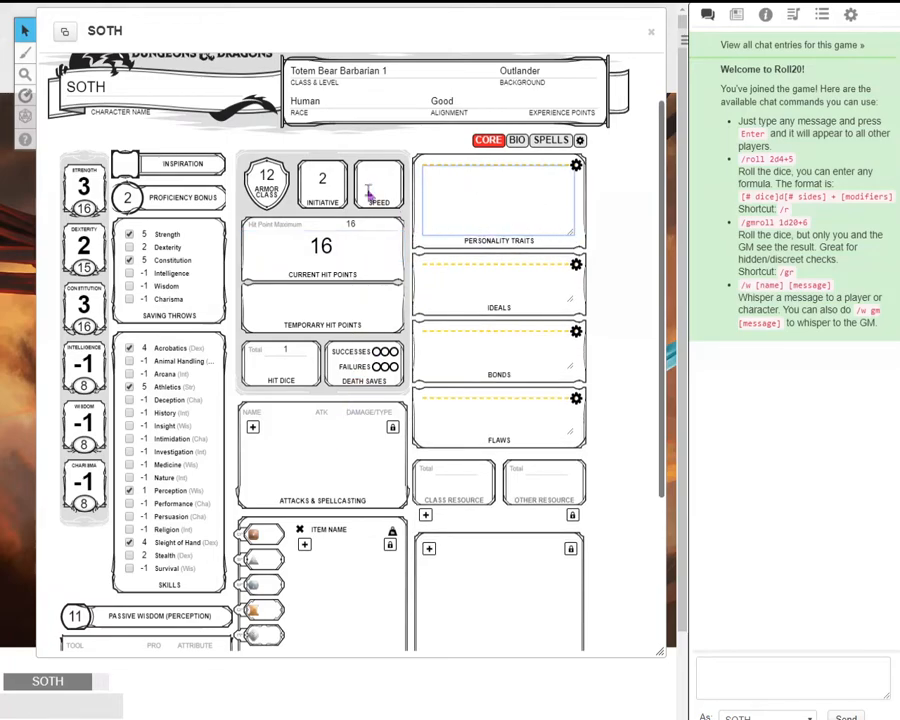
type("30")
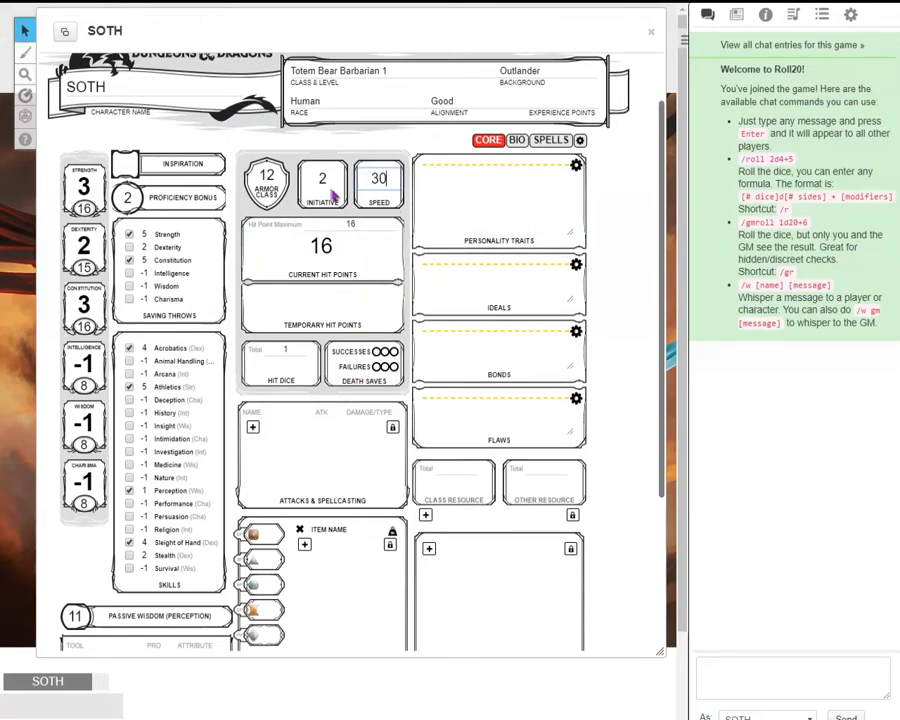
- Try a Dexterity score of 16, and restore the score to 15
left_click(84, 265)
left_click(231, 275)
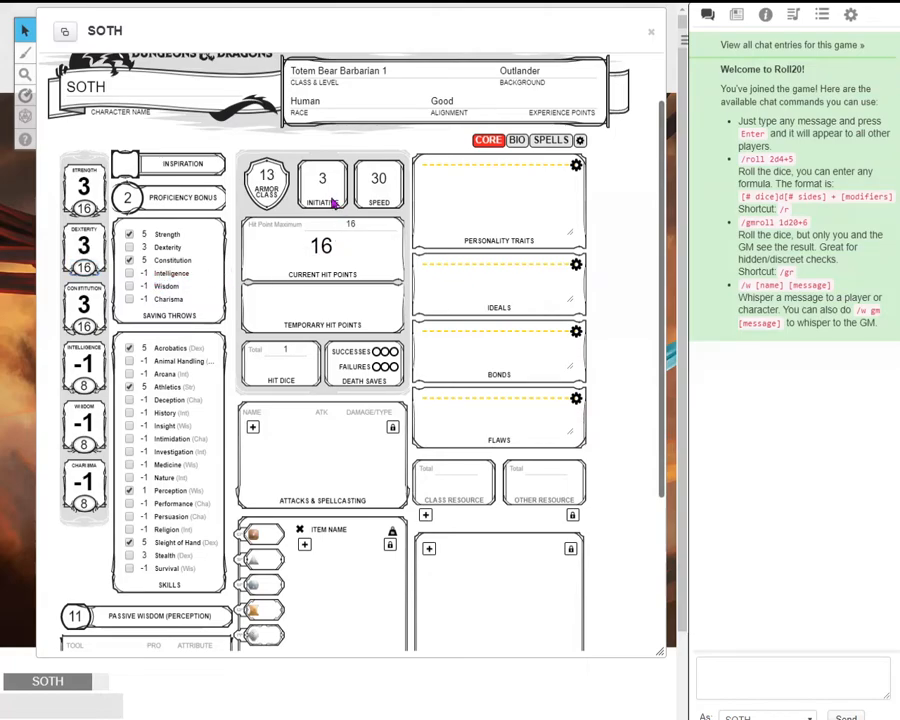
left_click_drag(90, 271, 80, 277)
type("15")
left_click(107, 278)
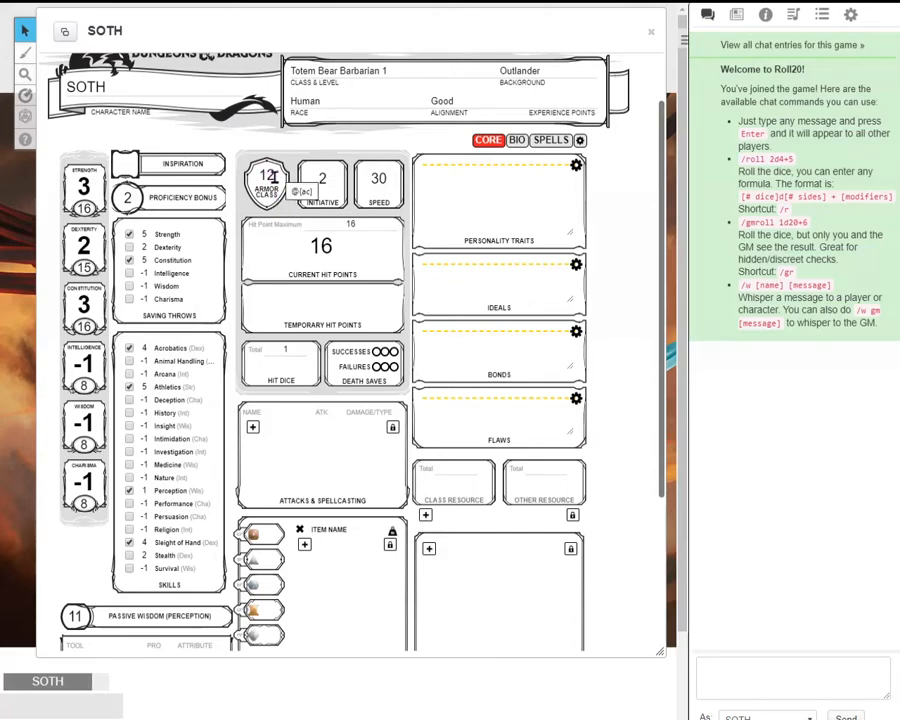
- Set the character's armor class to 15
double_click(270, 176)
type("15")
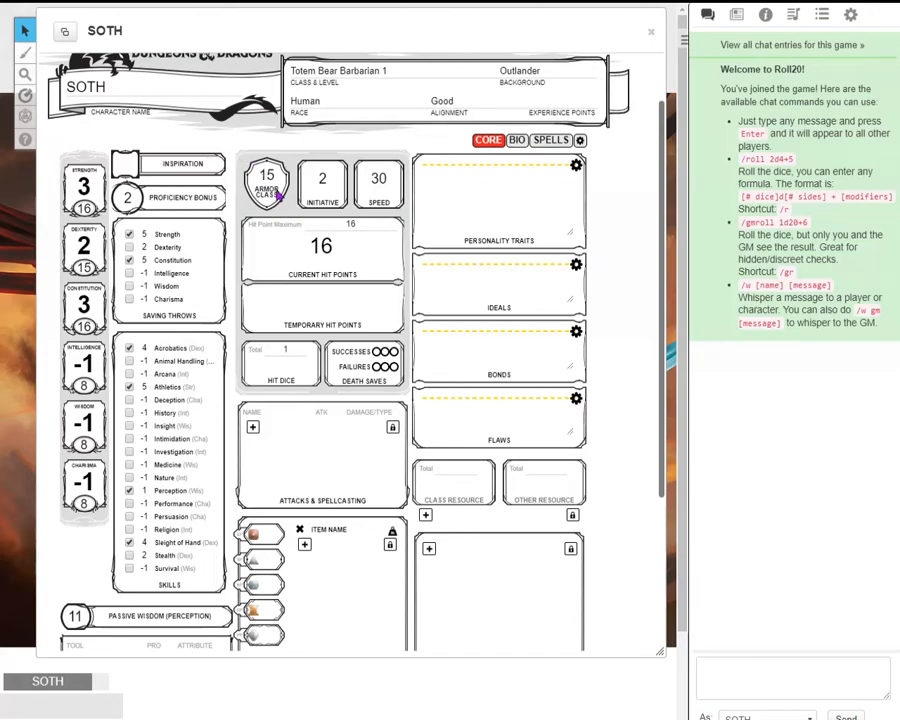
left_click_drag(277, 177, 221, 187)
left_click(232, 190)
- Leave the temporary hit points blank and enter "Like to sleep during afternoons" as the personality trait
left_click(340, 292)
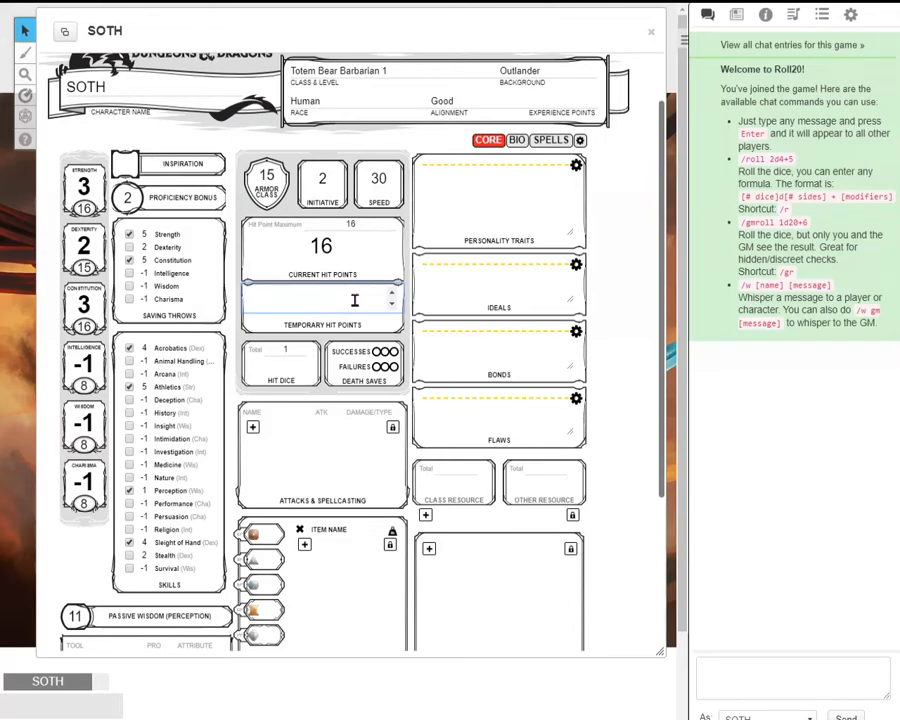
key("Tab")
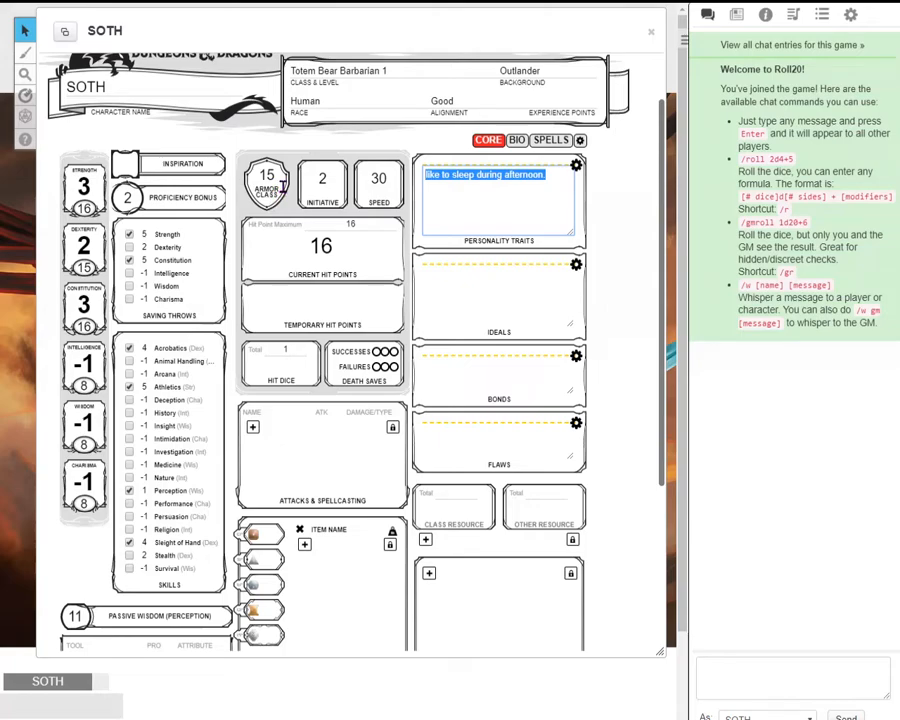
type("Like to s")
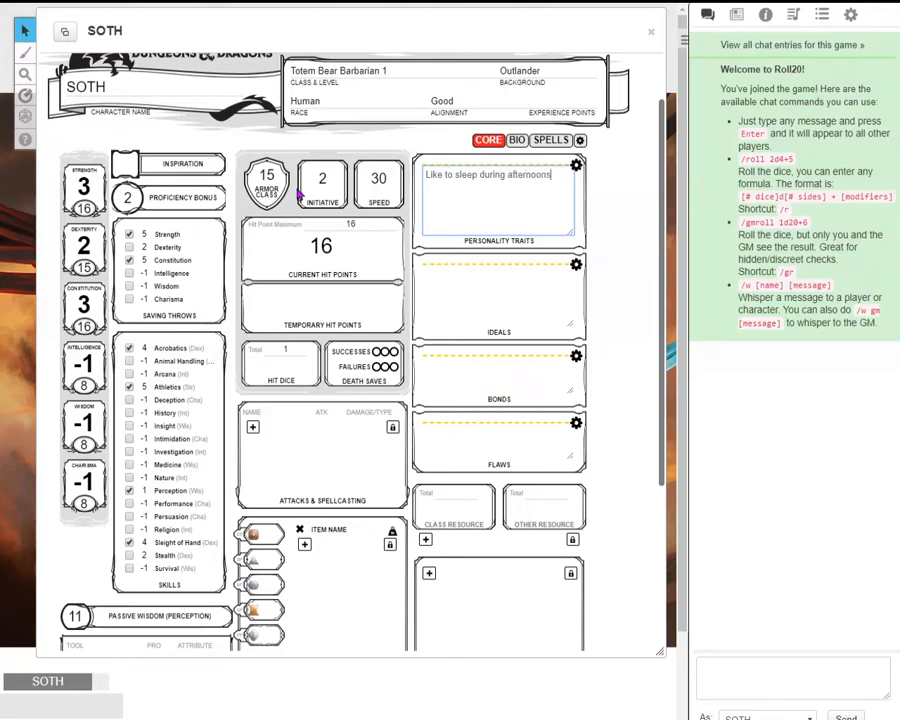
- Enlarge the Flaws and Bonds text boxes to make them slightly taller
left_click(467, 305)
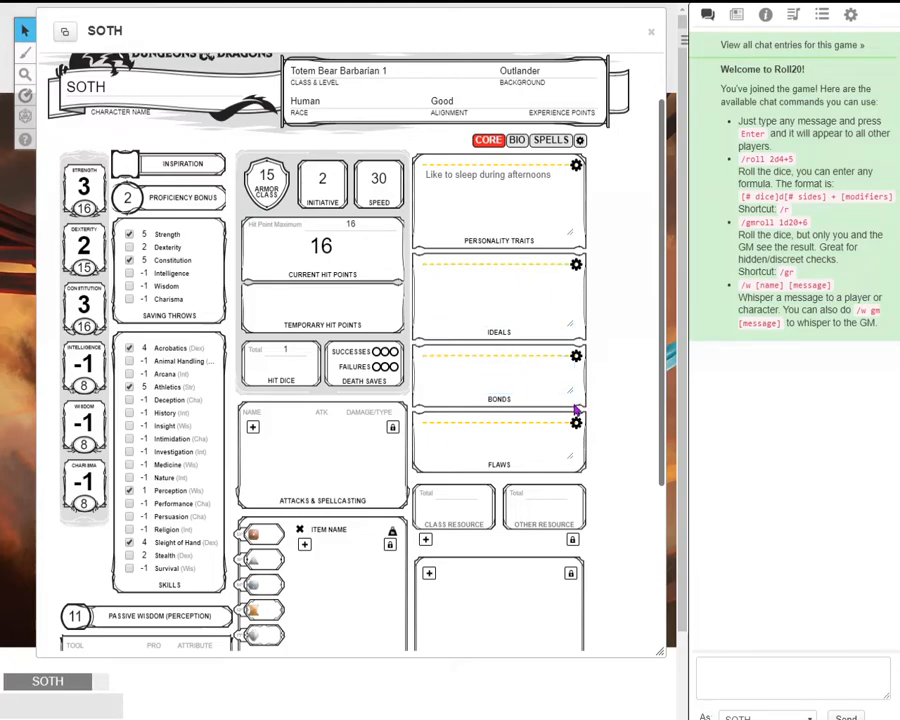
left_click_drag(571, 457, 572, 470)
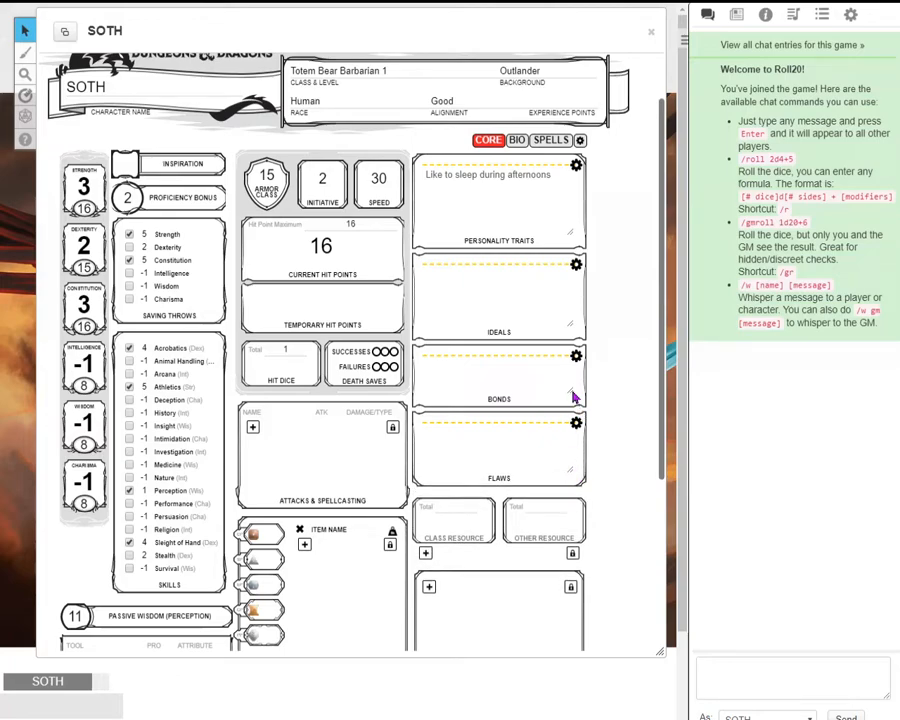
left_click_drag(573, 397, 574, 413)
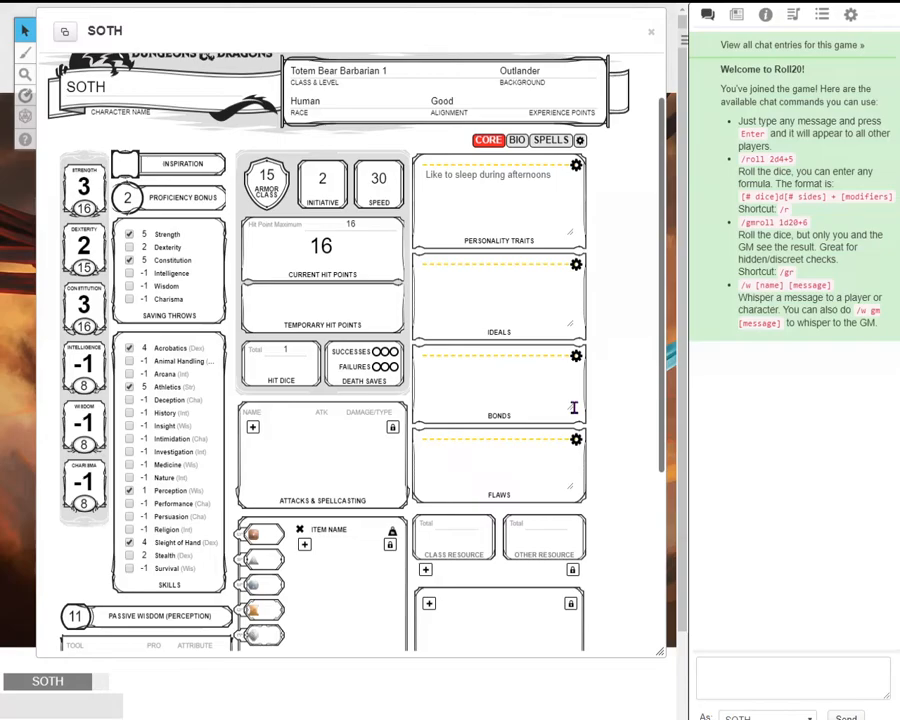
left_click_drag(548, 70, 473, 62)
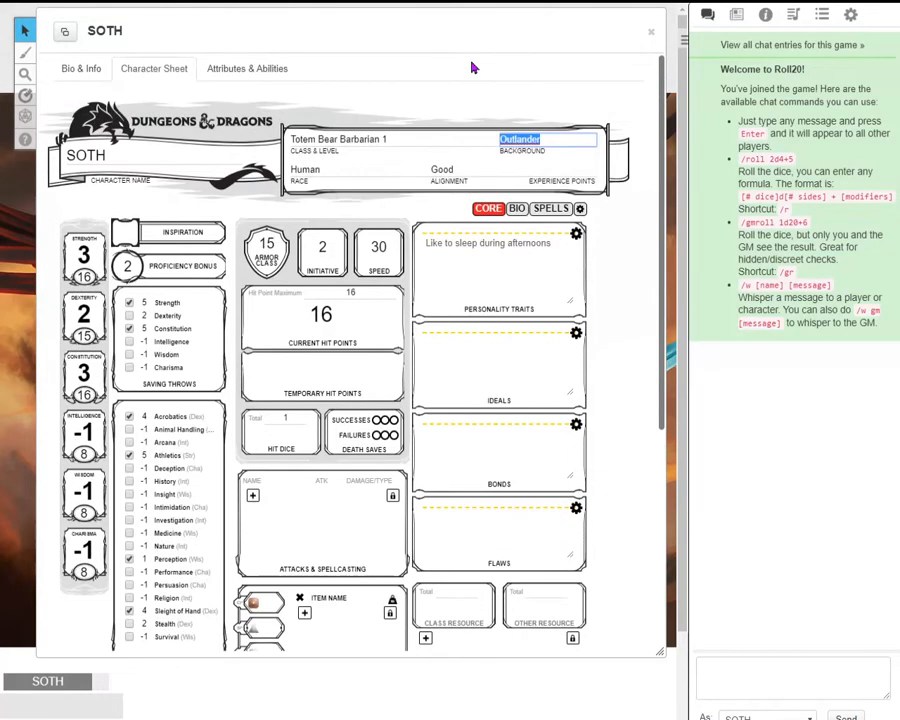
scroll(546, 222, "down", 2)
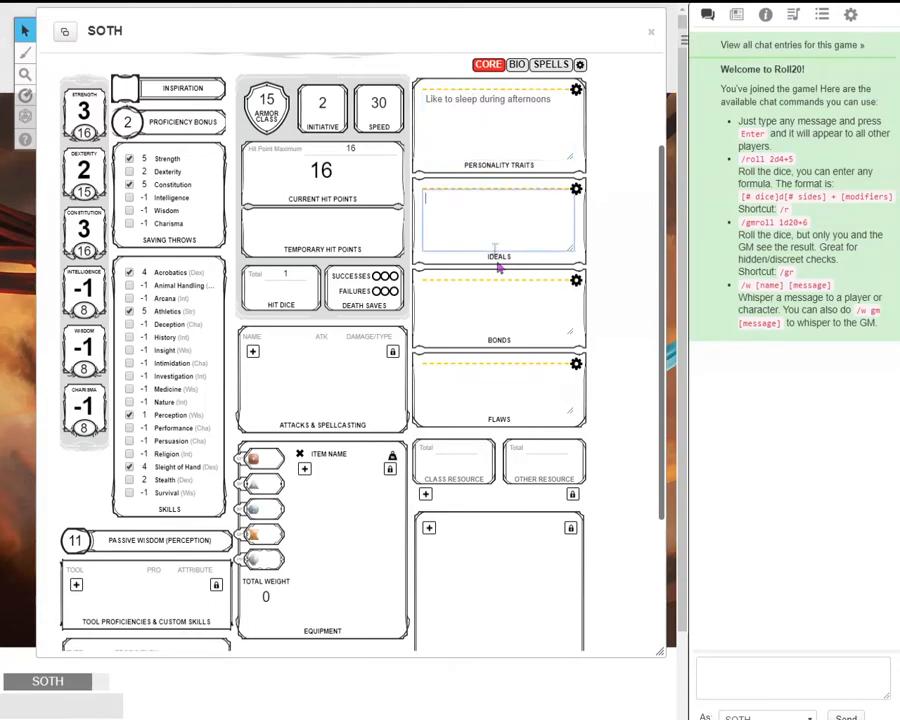
left_click(494, 377)
- Fill in the class resource as Rage with a total of 2 and a current value of 2
scroll(540, 242, "down", 3)
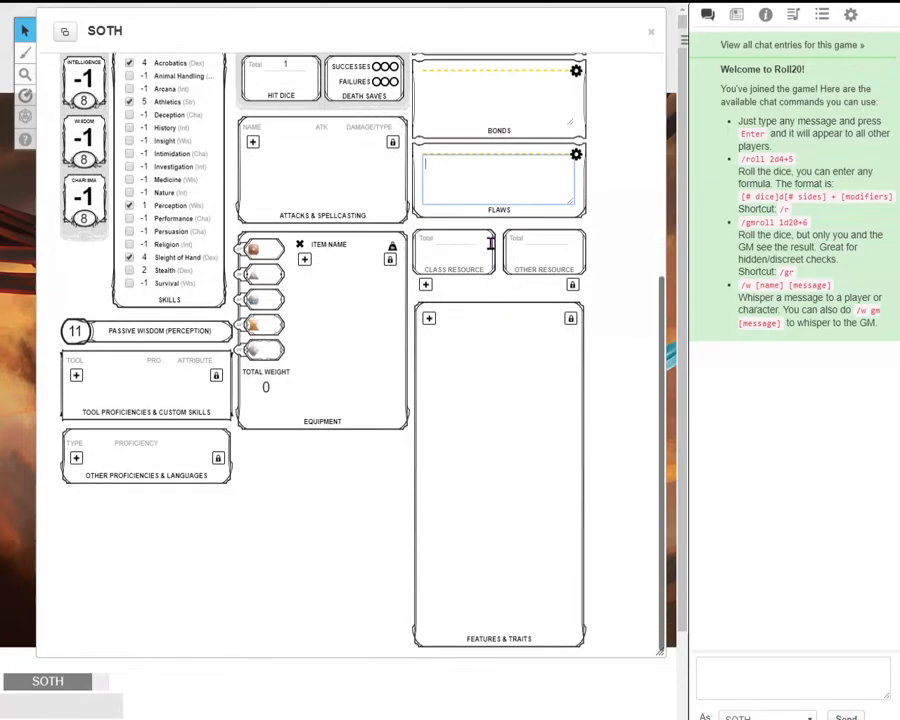
left_click(458, 240)
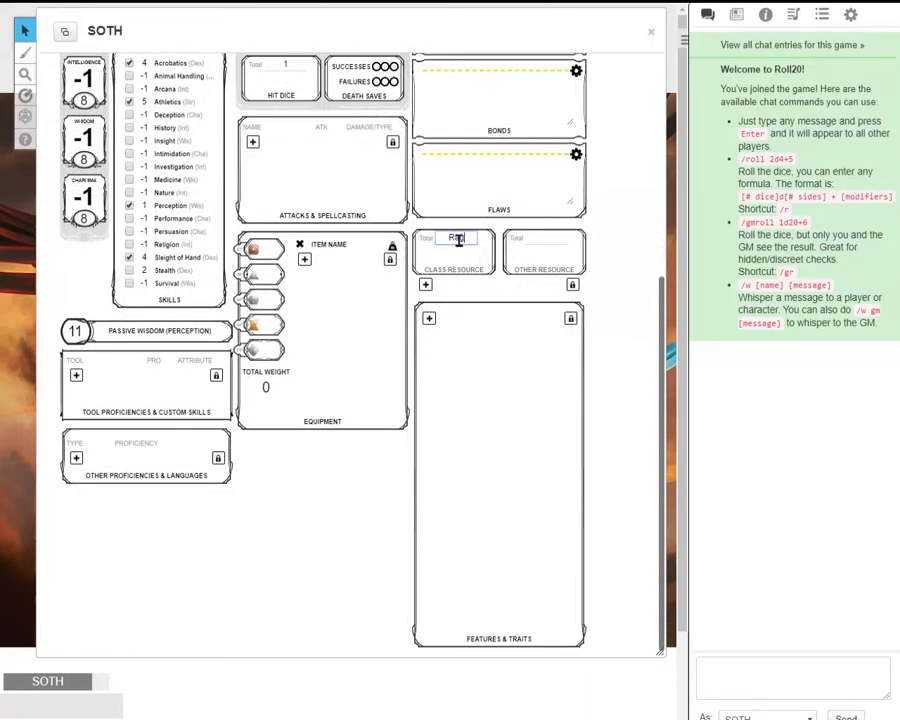
double_click(458, 240)
type("2")
key("Tab")
type("Ra")
key("Tab")
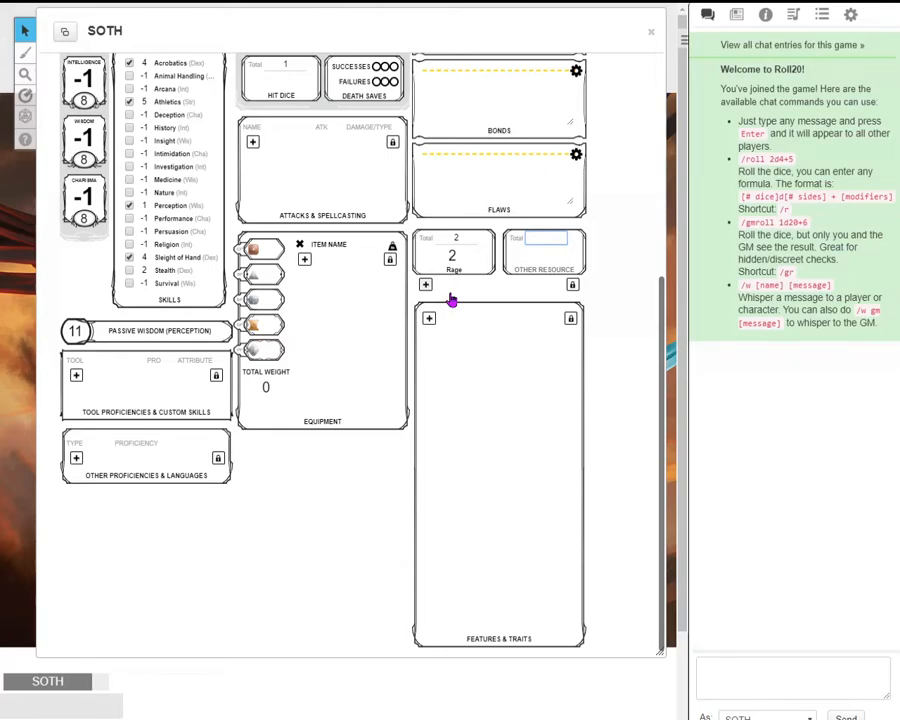
- Set the current value of the Rage resource to 1
scroll(452, 300, "up", 4)
left_click_drag(470, 539, 369, 551)
type("1")
left_click(364, 582)
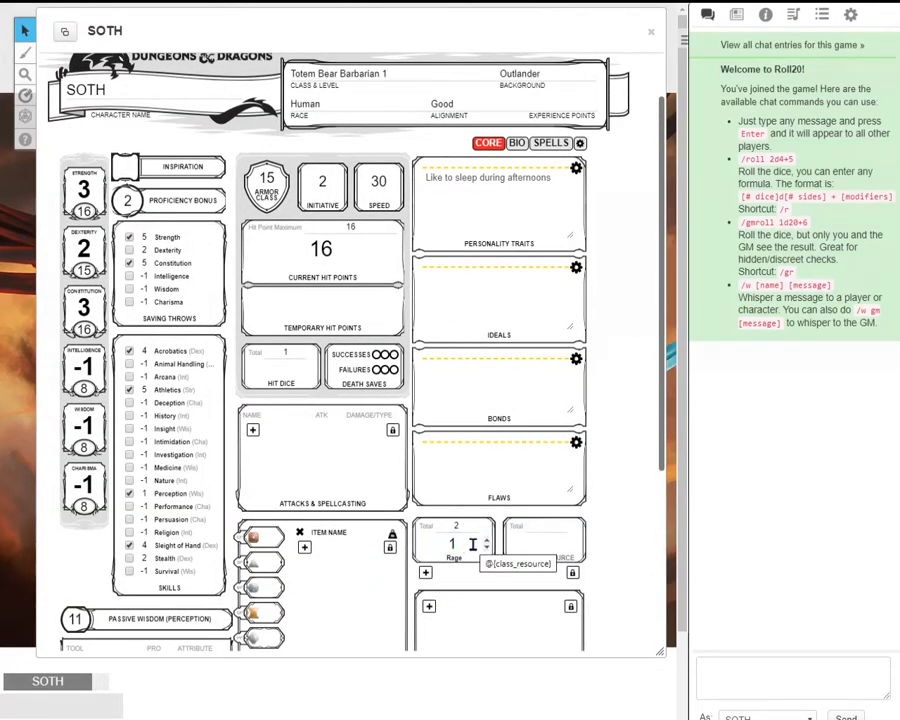
- Add two extra rows of resource boxes below the Rage resource
scroll(409, 478, "down", 1)
scroll(409, 478, "down", 3)
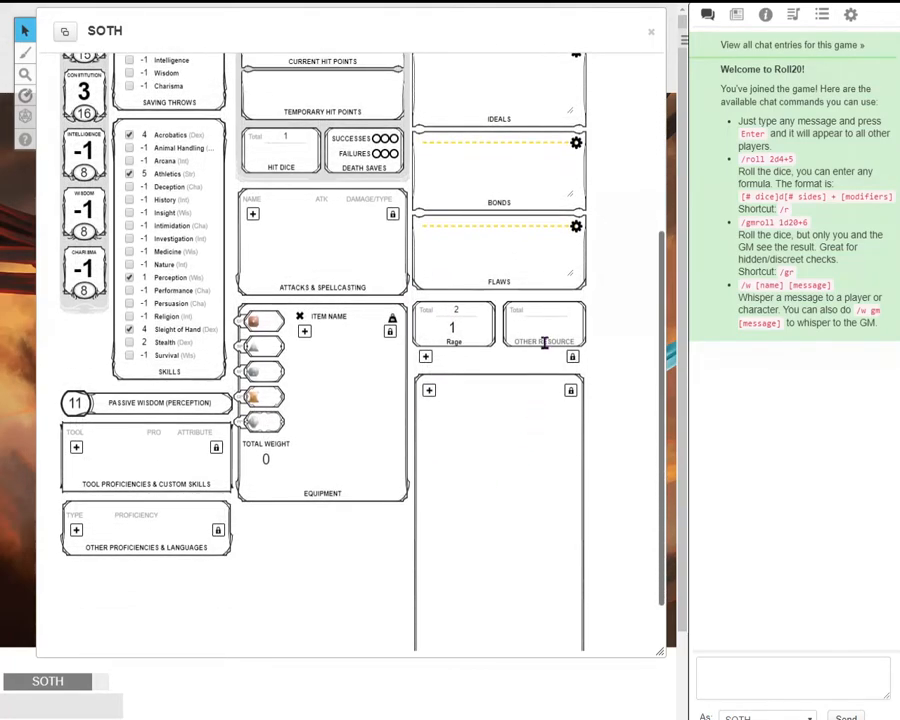
left_click(544, 328)
left_click(425, 357)
left_click(426, 414)
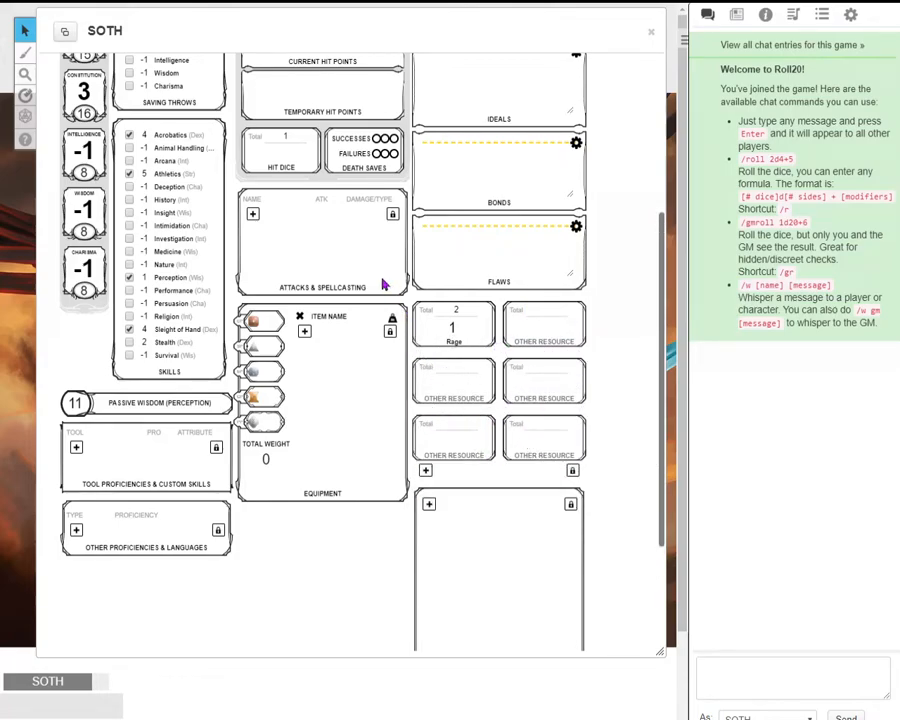
- Add an entry named "Thieves Tool" to the tool proficiencies and custom skills
scroll(378, 283, "up", 3)
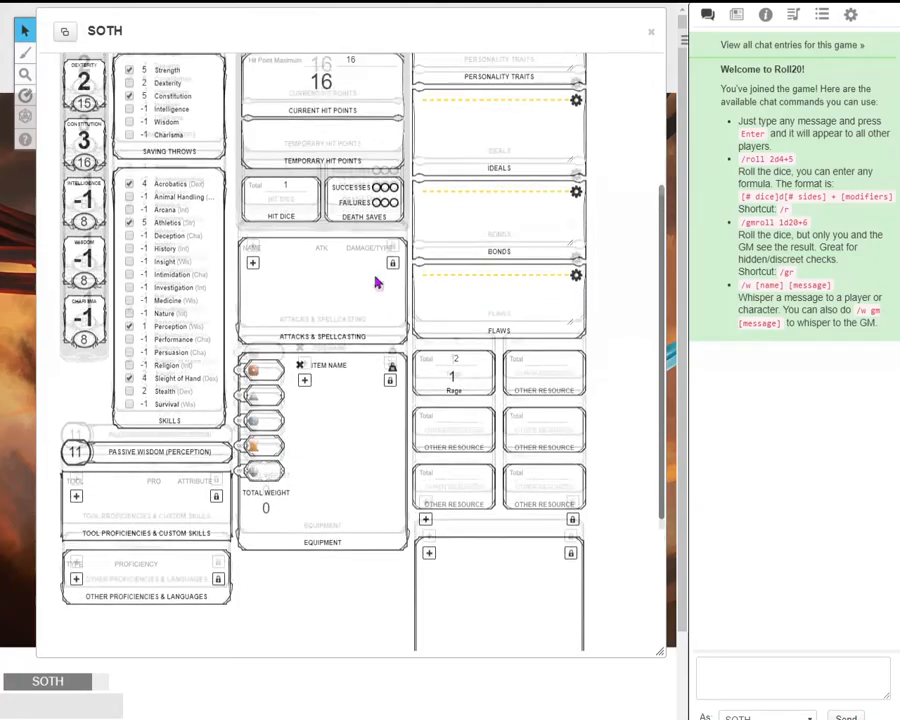
scroll(200, 430, "down", 4)
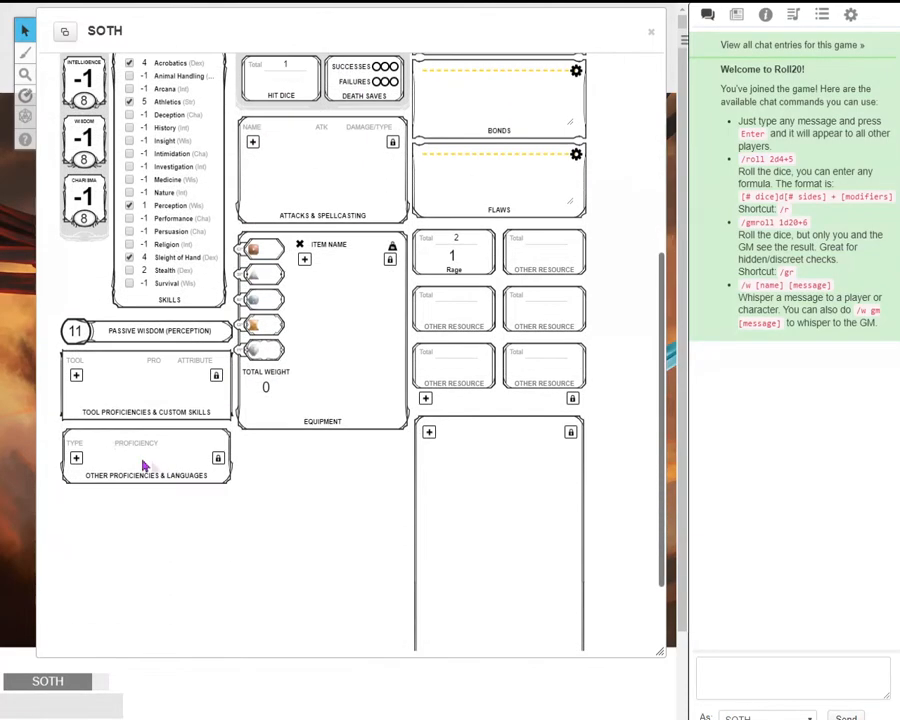
left_click(78, 377)
left_click(110, 372)
type("Thieves Tool")
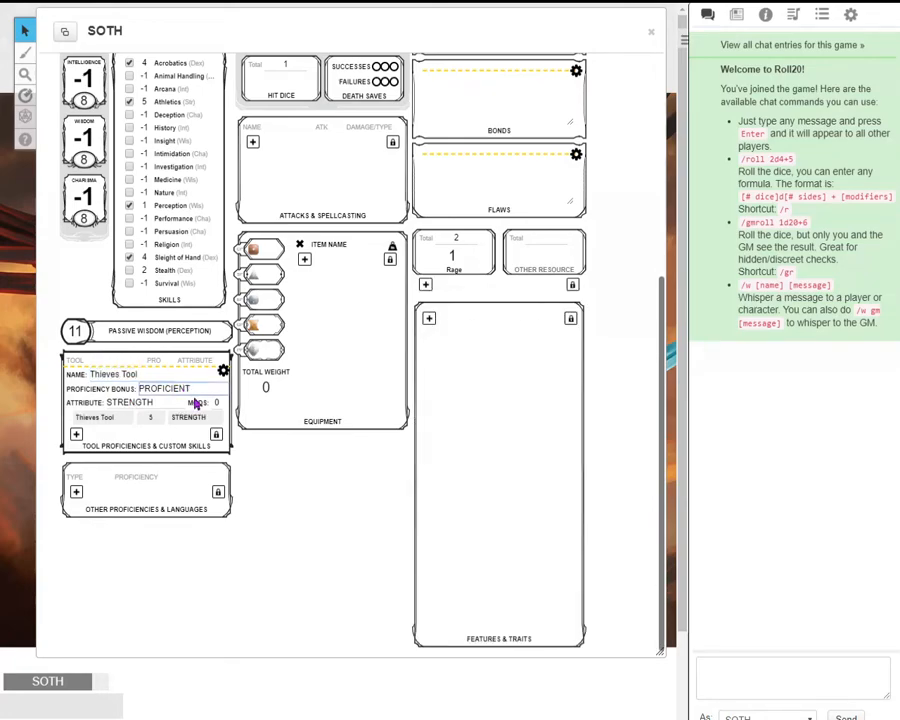
- Keep the Thieves Tool bonus as Proficient, set its attribute to Dexterity, and close the entry's settings
left_click(184, 389)
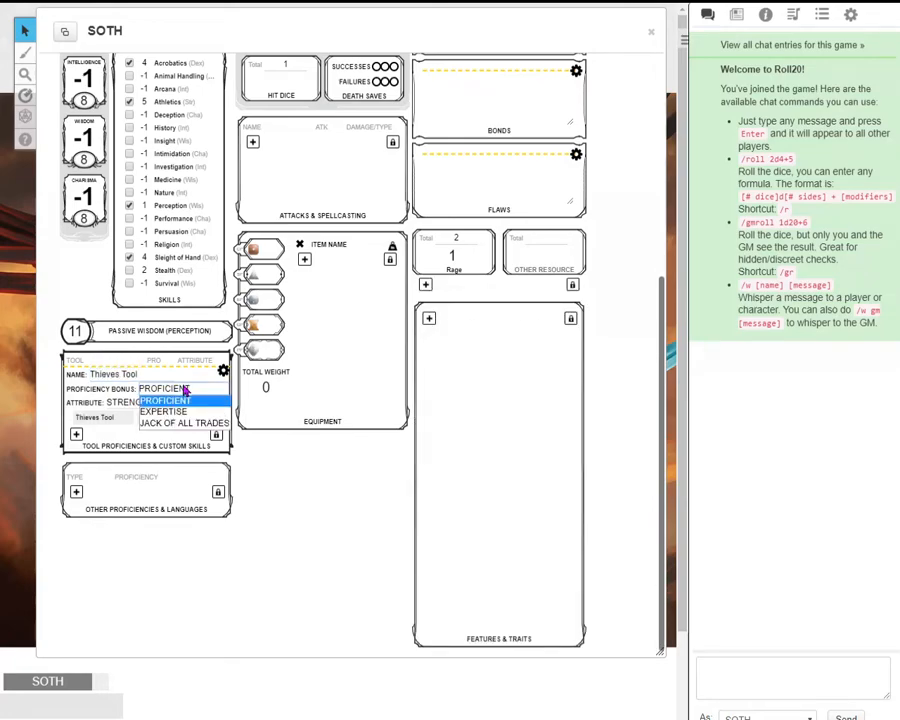
left_click(190, 402)
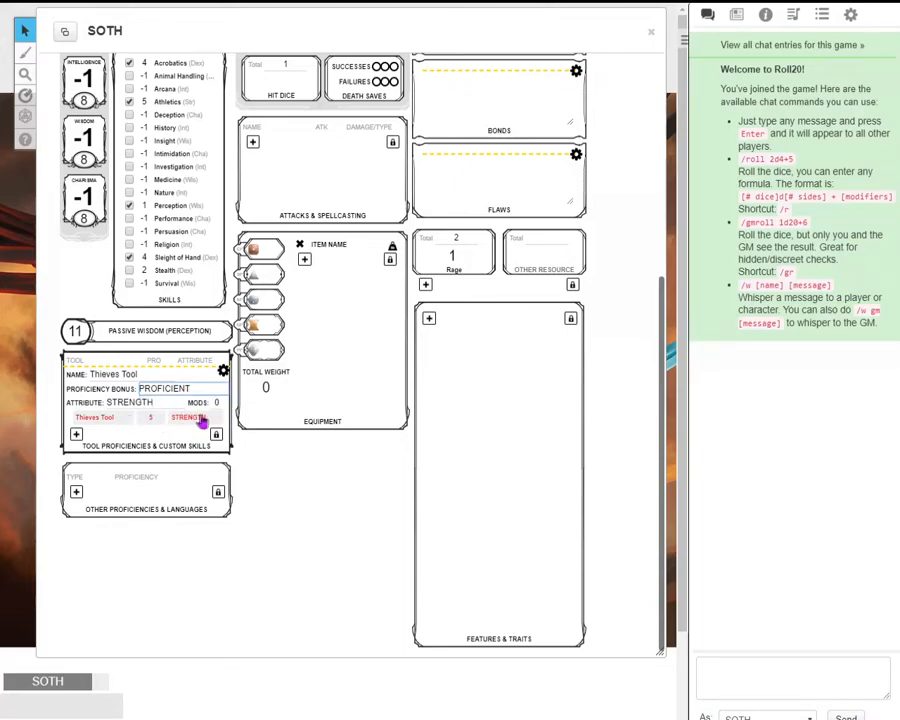
left_click(153, 402)
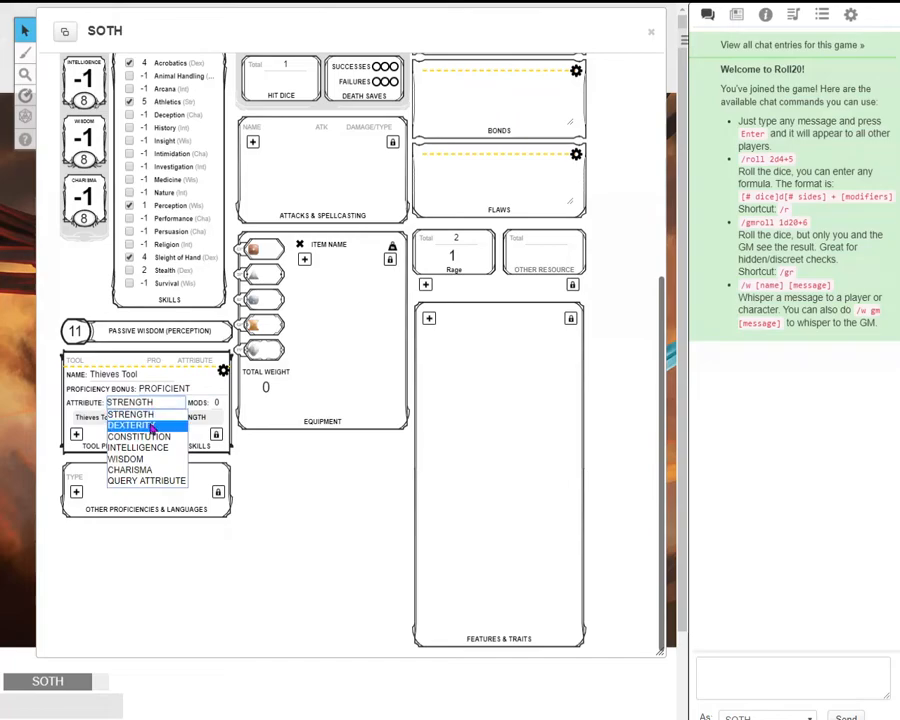
left_click(145, 425)
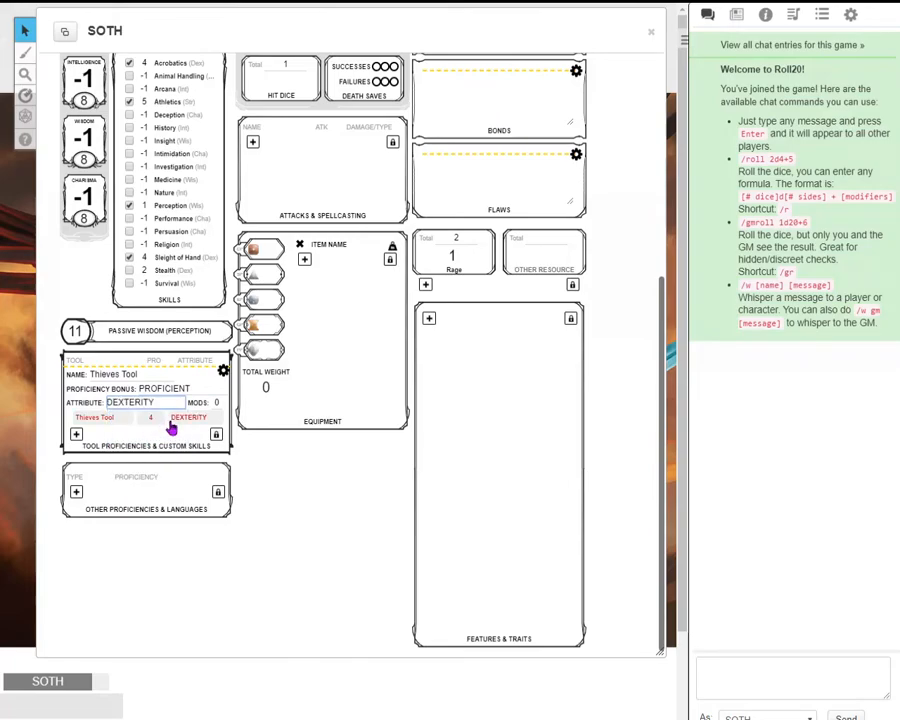
left_click(223, 371)
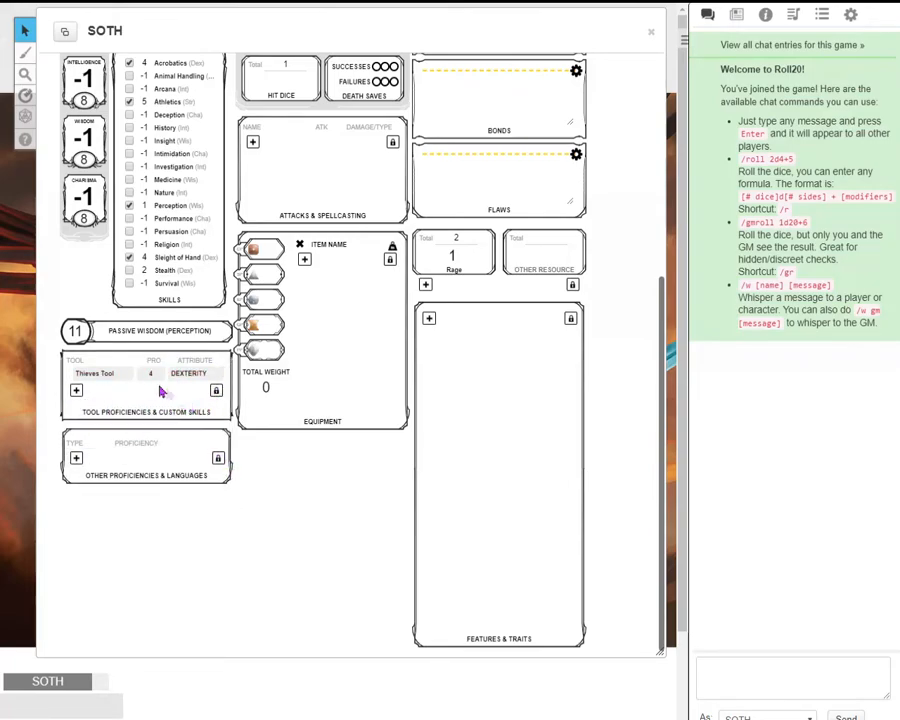
- Roll initiative from the character sheet
scroll(148, 386, "up", 5)
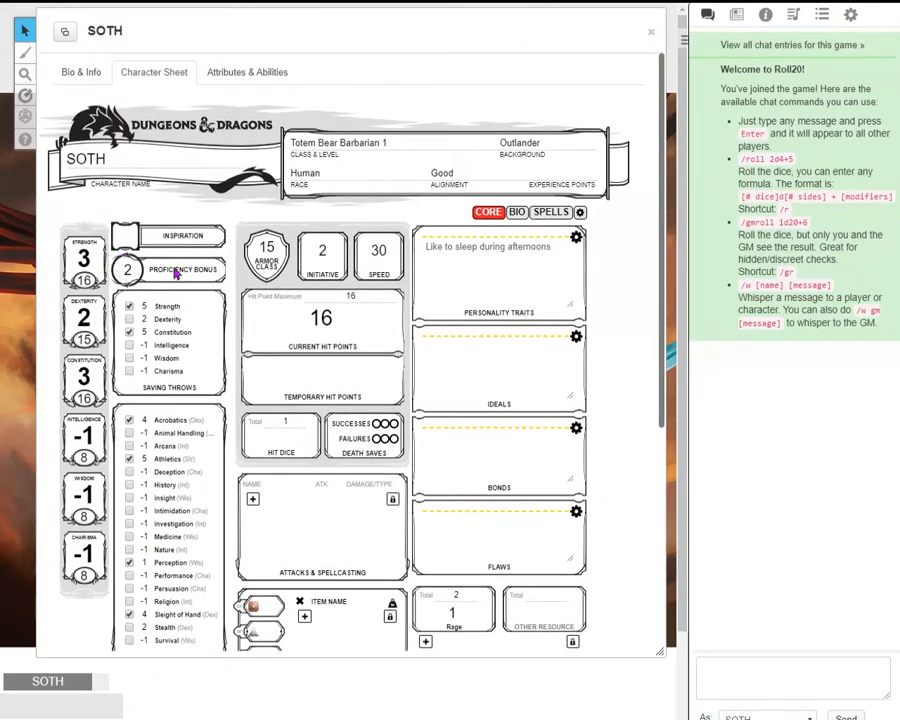
scroll(338, 270, "down", 1)
scroll(338, 270, "down", 3)
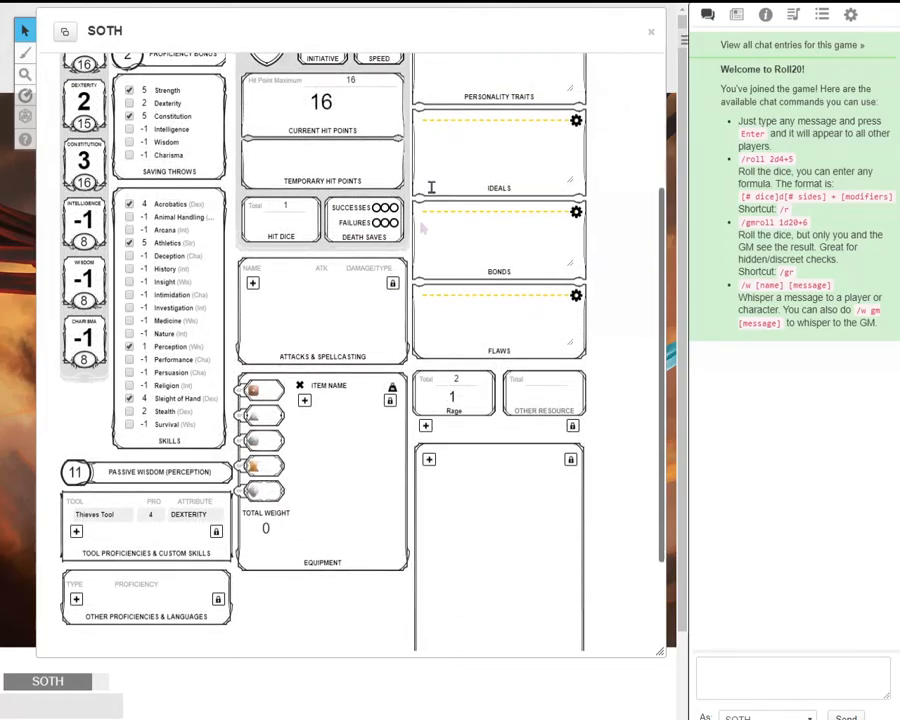
scroll(590, 422, "up", 3)
scroll(170, 300, "down", 1)
scroll(170, 300, "down", 2)
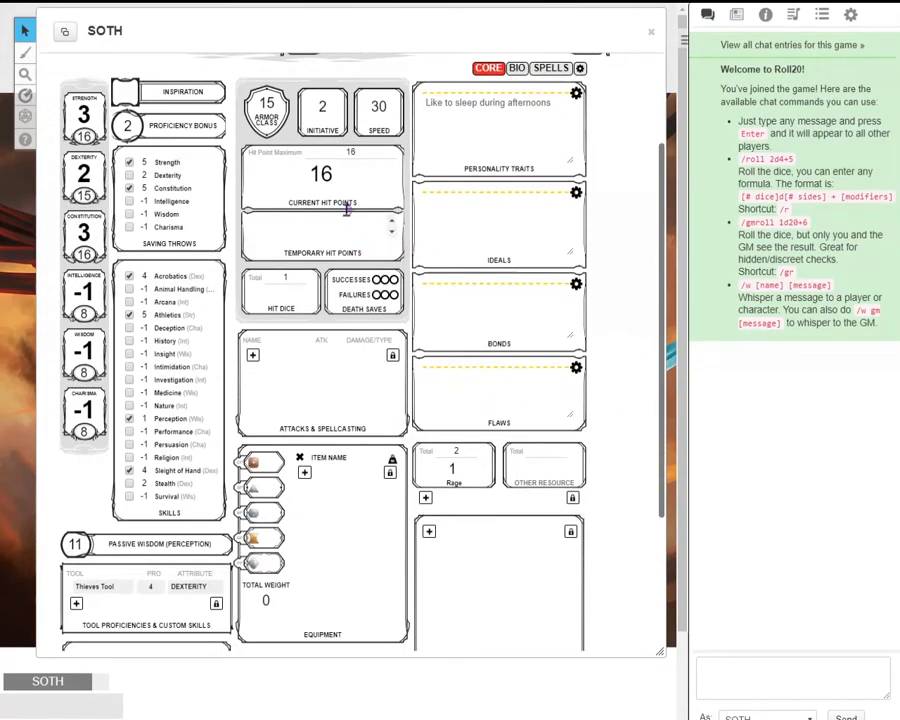
left_click(333, 141)
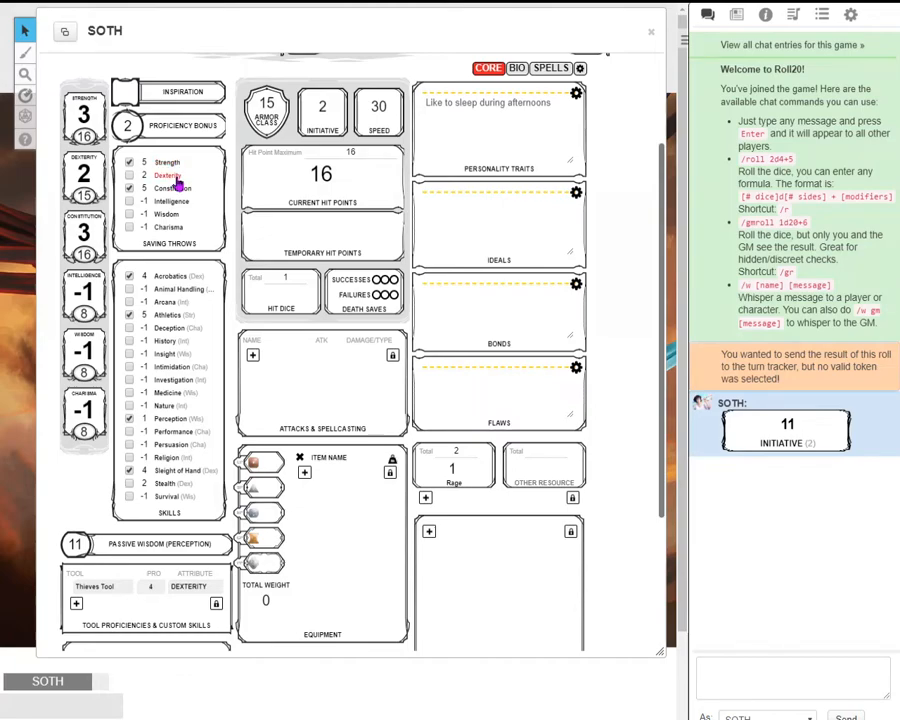
- Roll a Dexterity saving throw and inspect the dice breakdown of both results in the chat
left_click(168, 176)
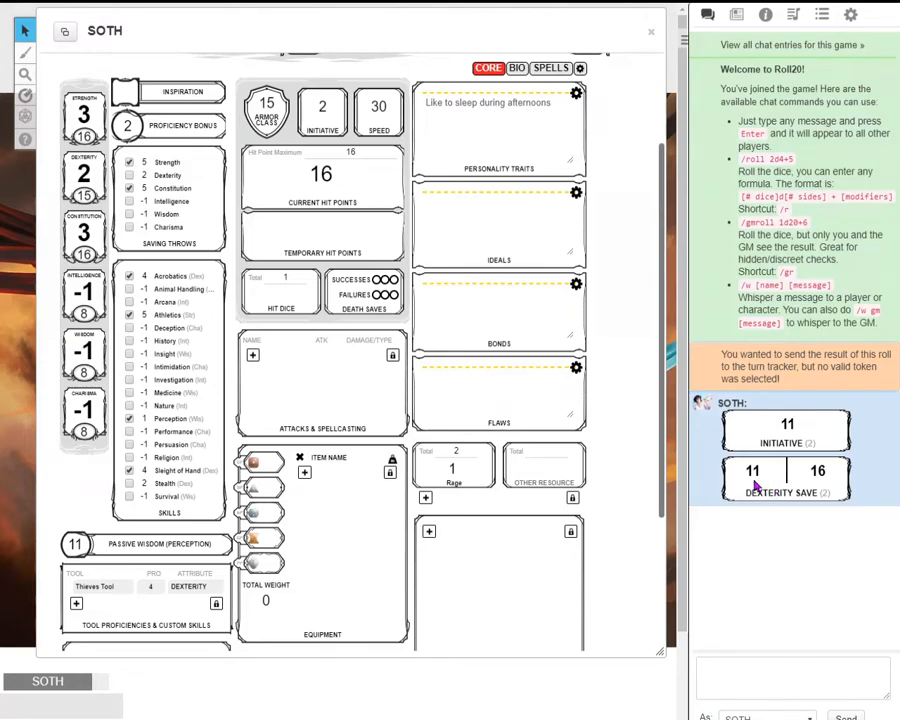
mouse_move(755, 483)
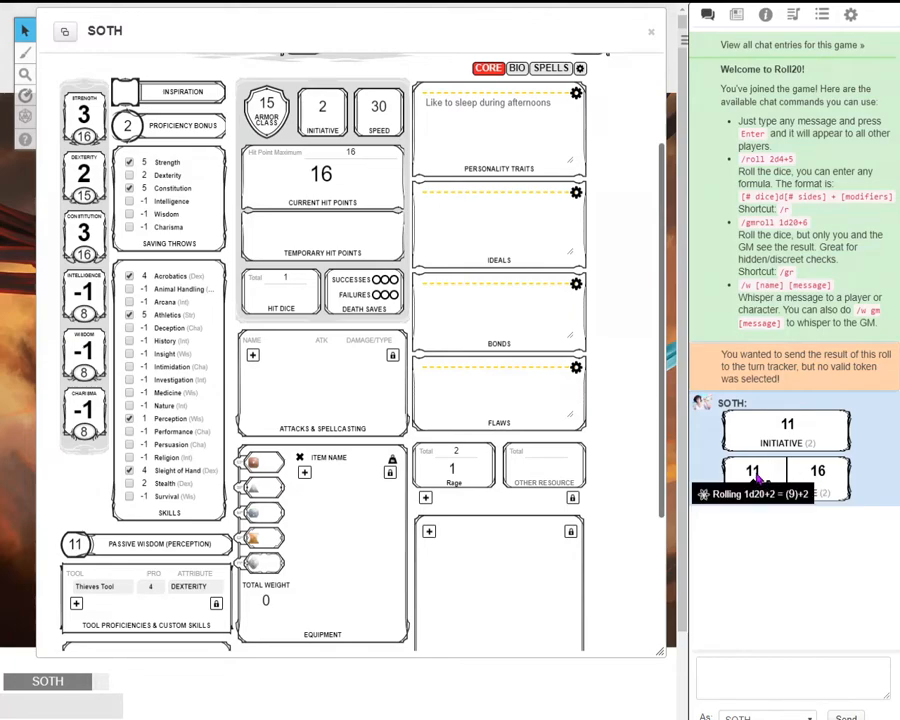
mouse_move(821, 475)
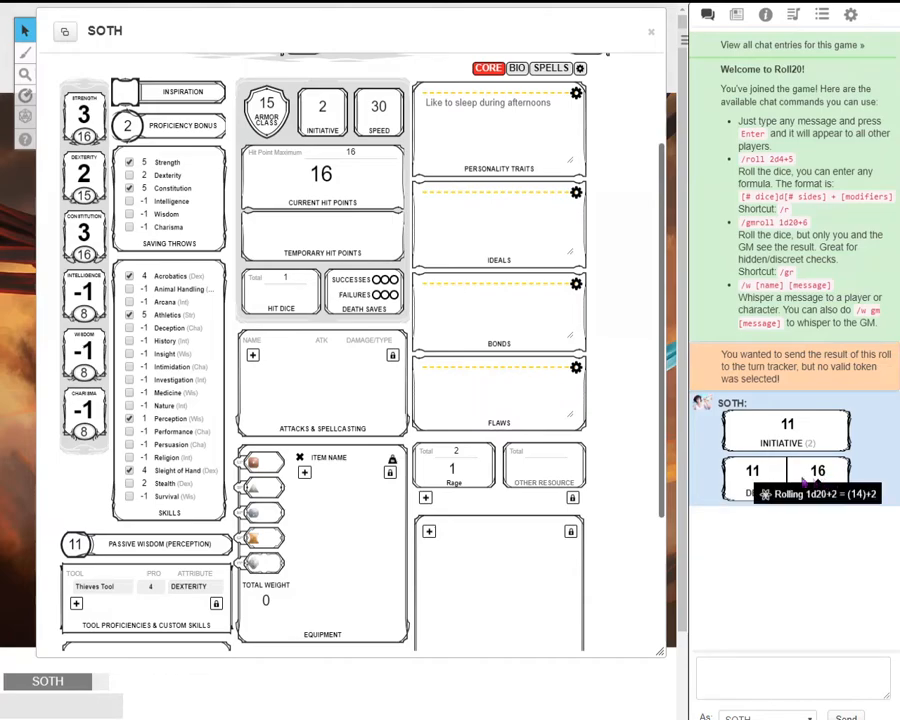
- Roll skill checks for Acrobatics, Athletics, History and Intimidation
left_click(176, 278)
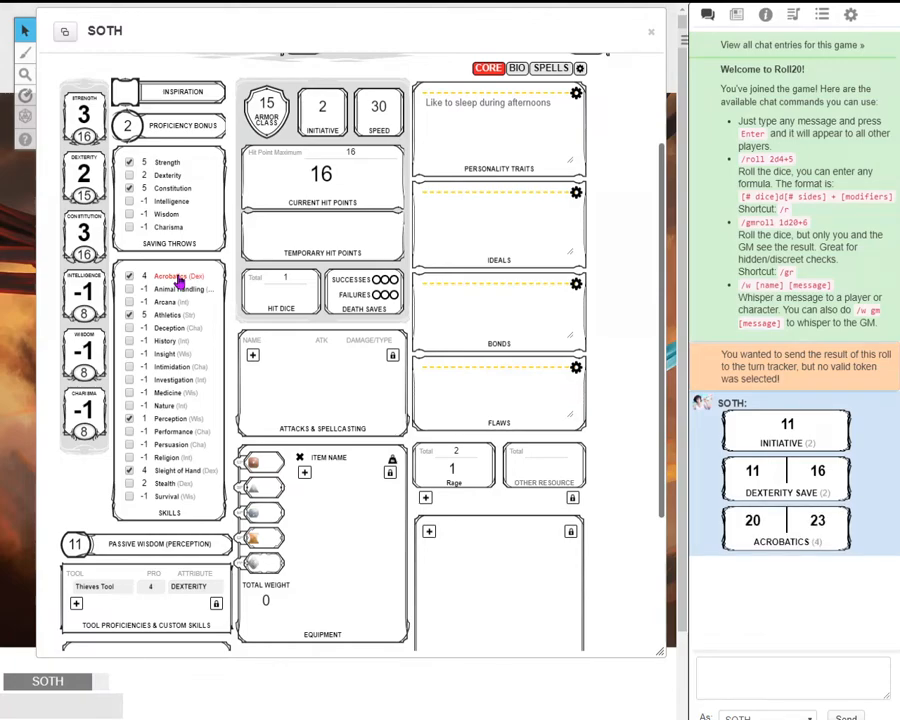
left_click(176, 316)
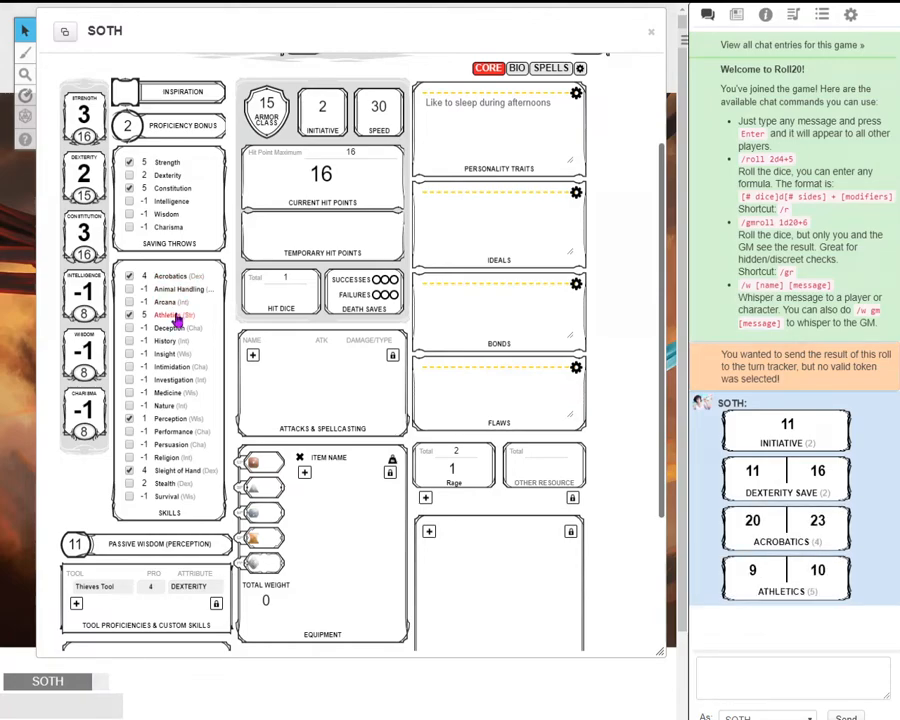
left_click(174, 342)
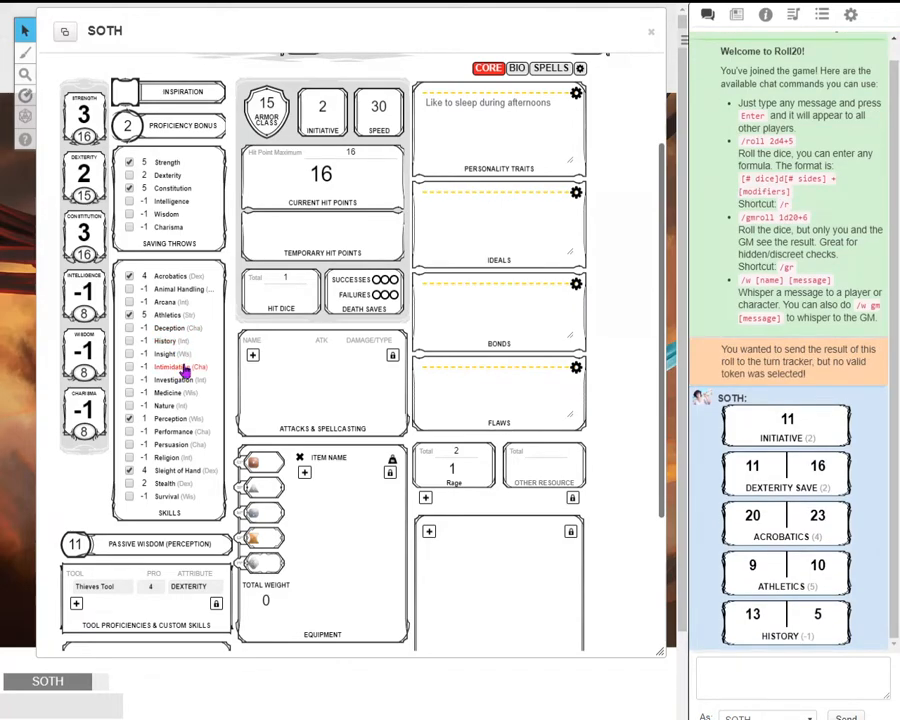
left_click(184, 368)
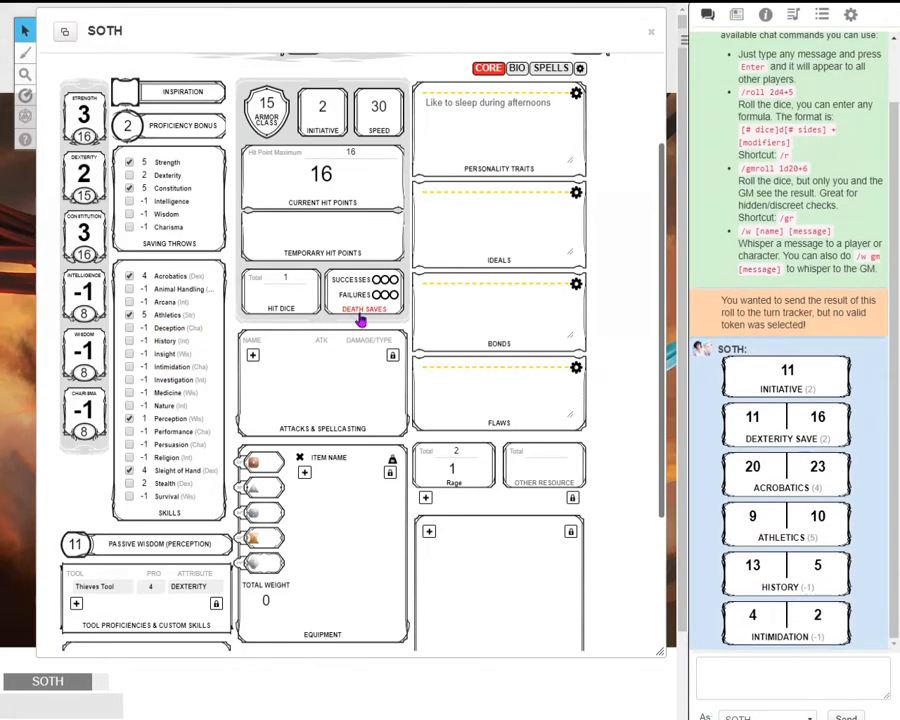
- Roll a death save, the hit dice and a Strength ability check
left_click(361, 319)
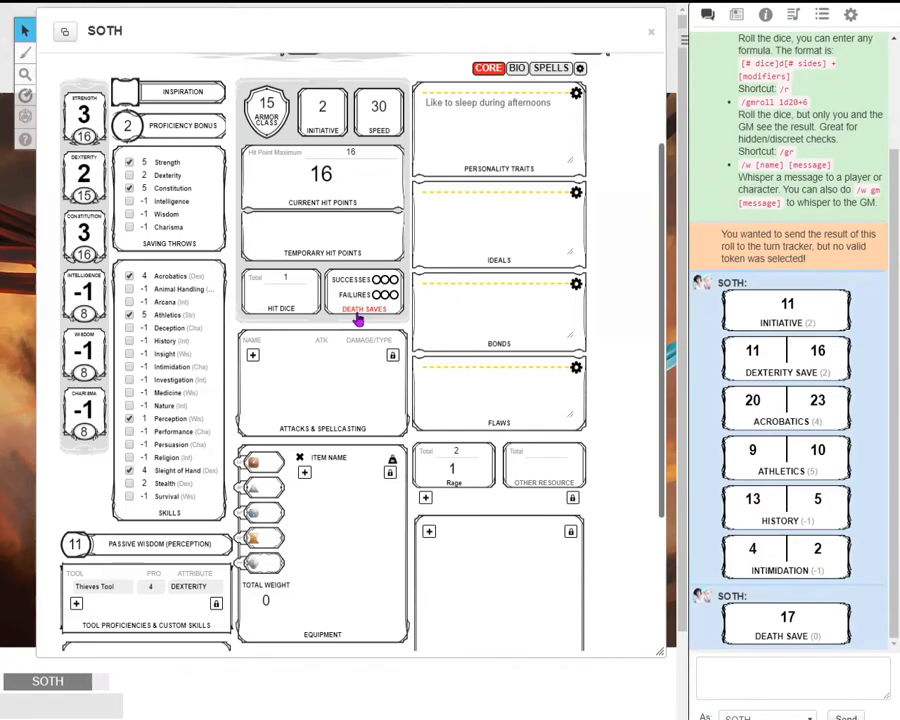
left_click(292, 316)
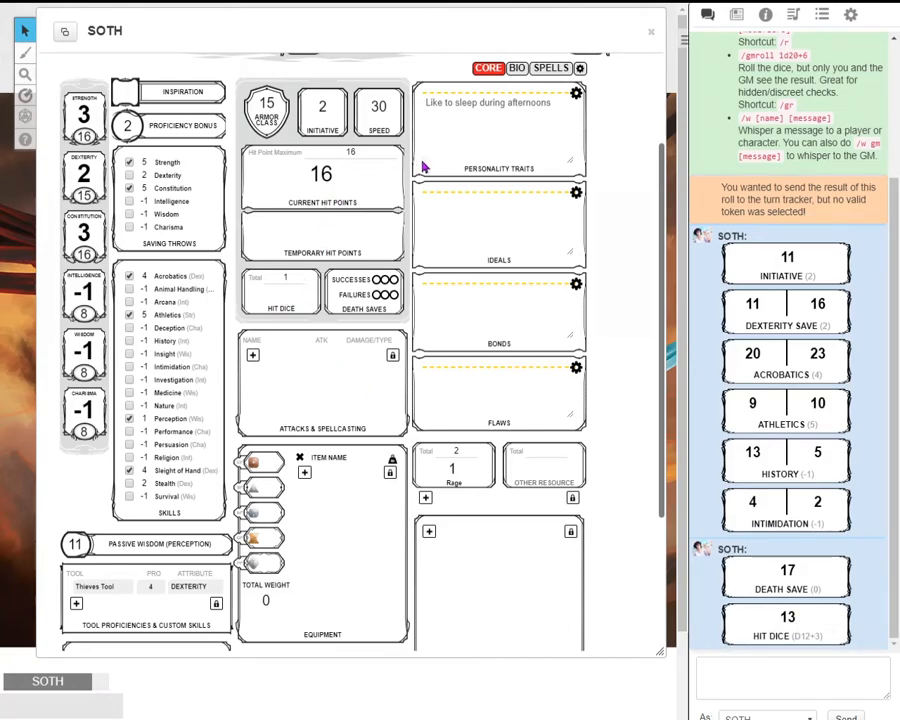
scroll(97, 137, "up", 1)
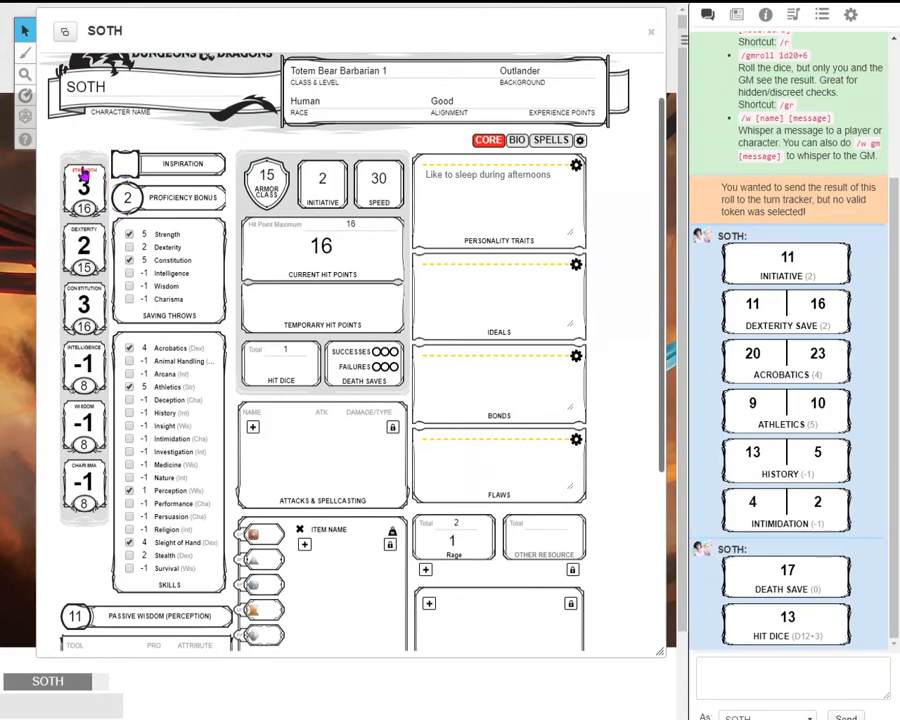
left_click(84, 173)
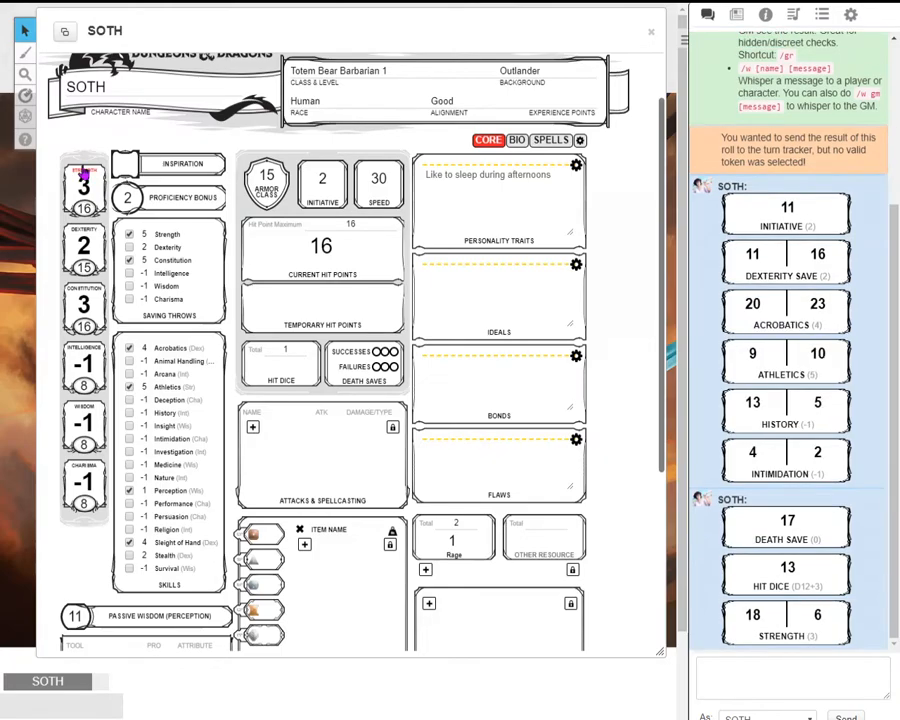
- Add a Language proficiency of "Dwarvish, common" under Other Proficiencies & Languages
scroll(132, 436, "down", 1)
scroll(130, 432, "down", 2)
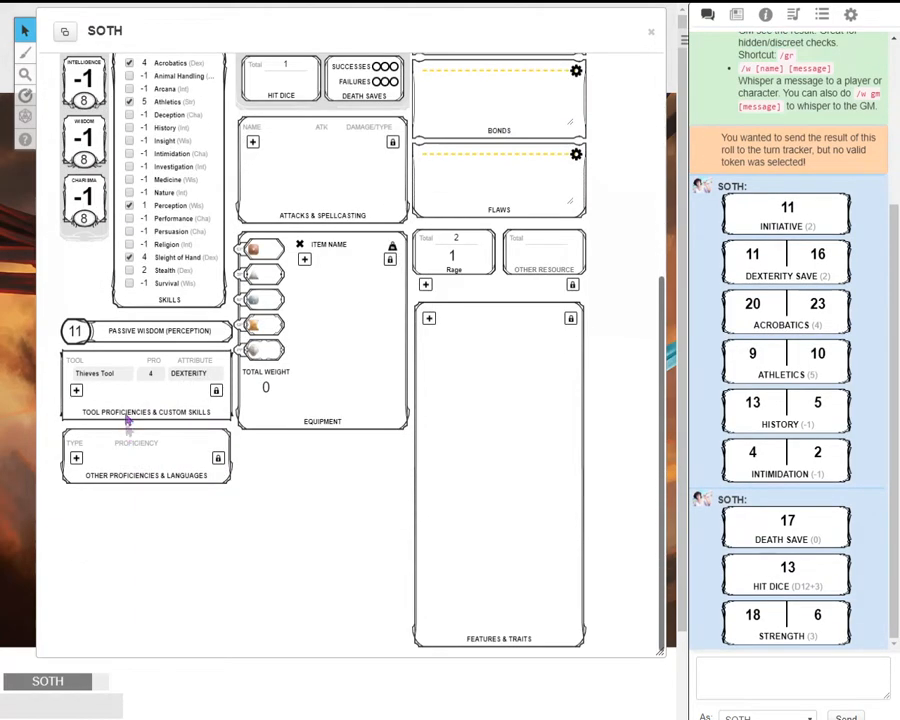
left_click(76, 459)
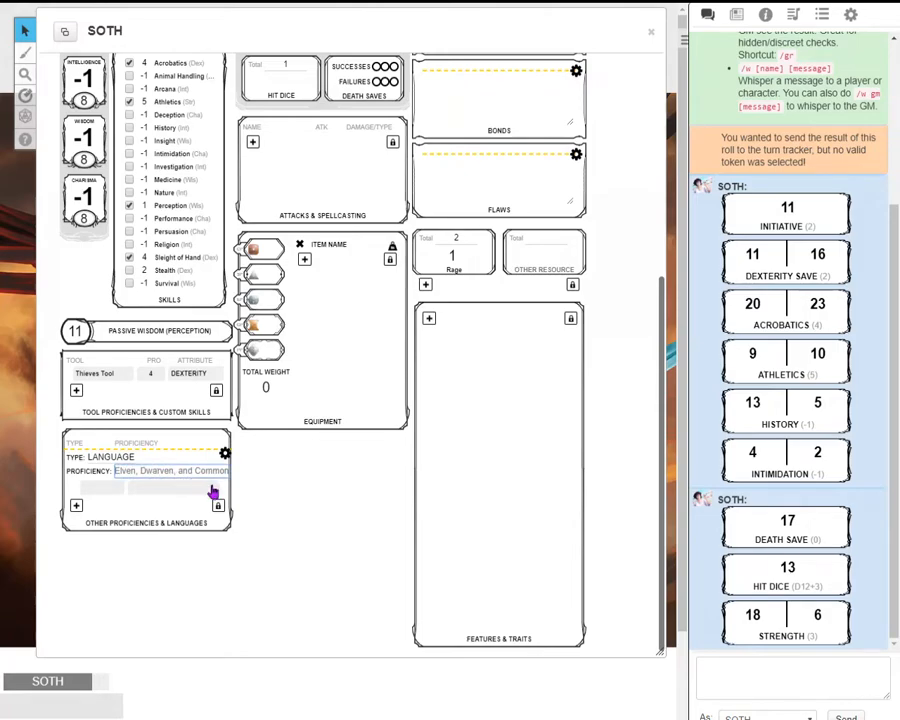
type("Dwar")
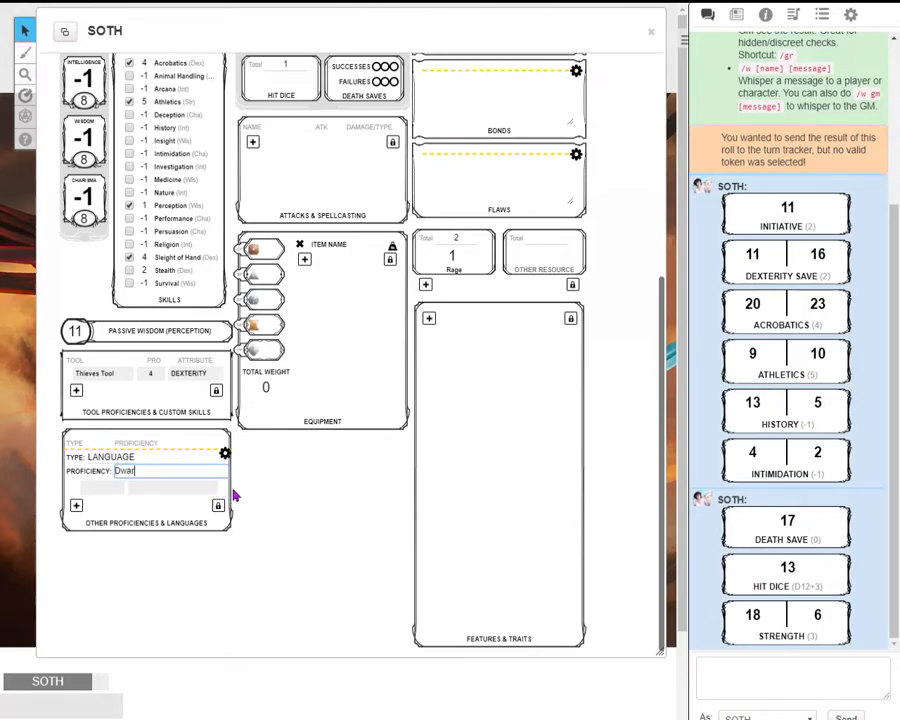
type("vish, common")
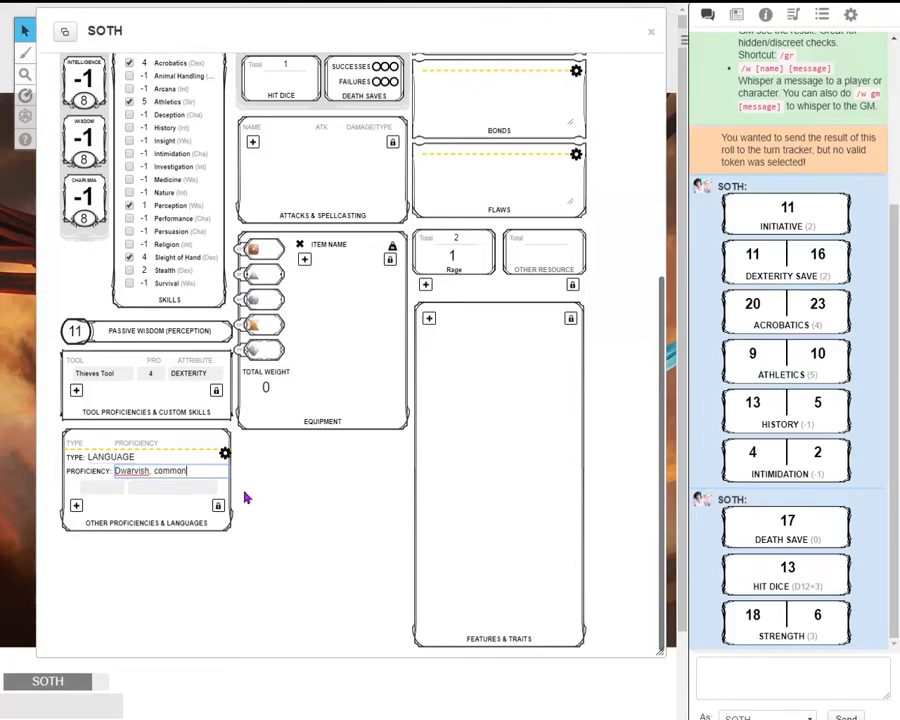
left_click(181, 511)
left_click(217, 506)
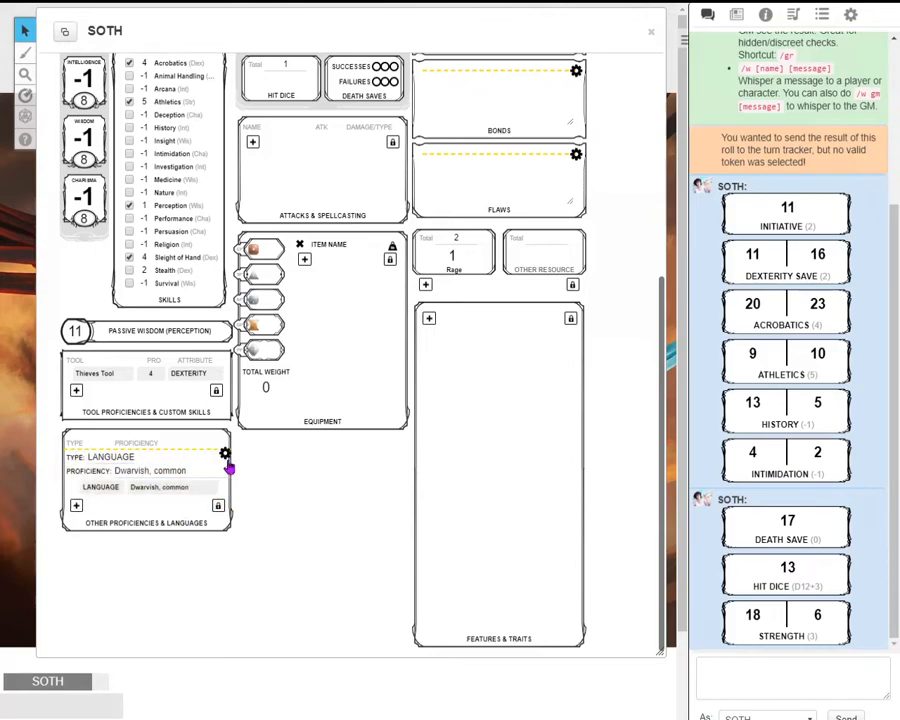
left_click(229, 465)
- Add a Weapon proficiency of "2 handed" to the other proficiencies list
left_click(78, 476)
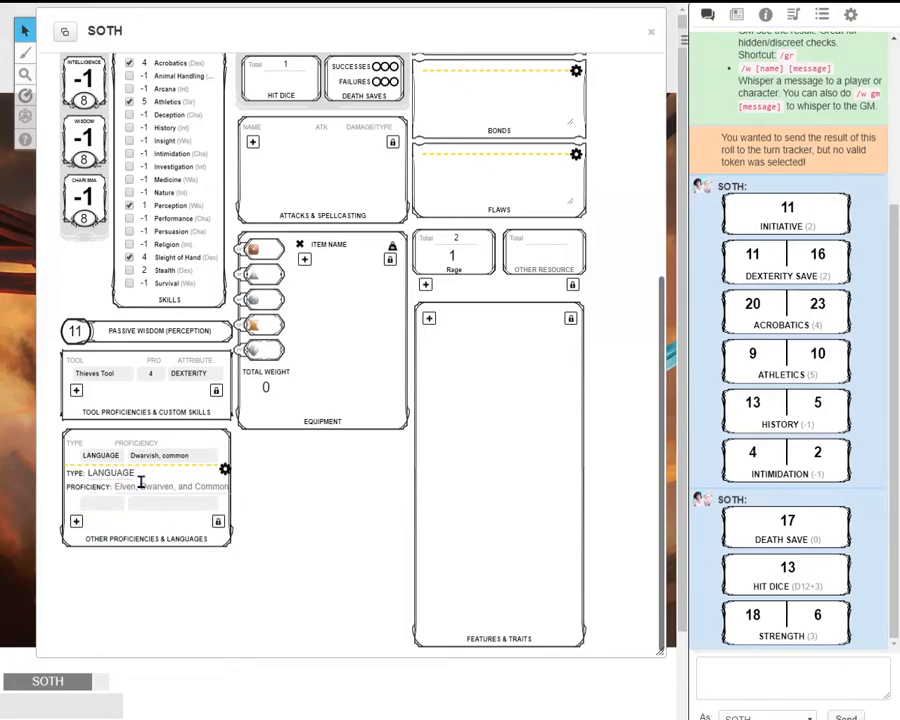
left_click(102, 473)
left_click(122, 497)
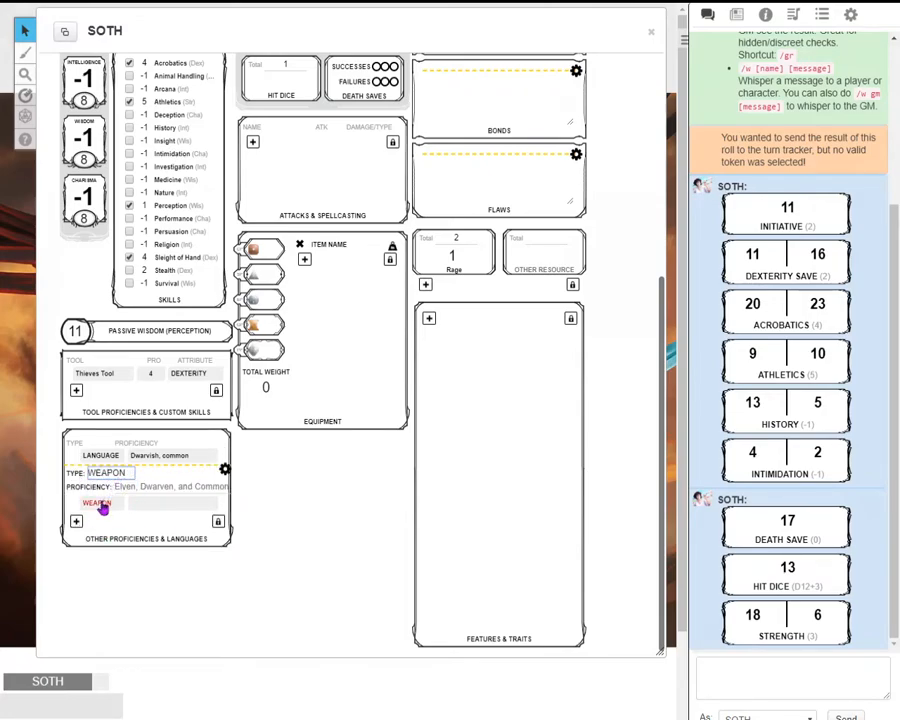
left_click(160, 503)
left_click(157, 486)
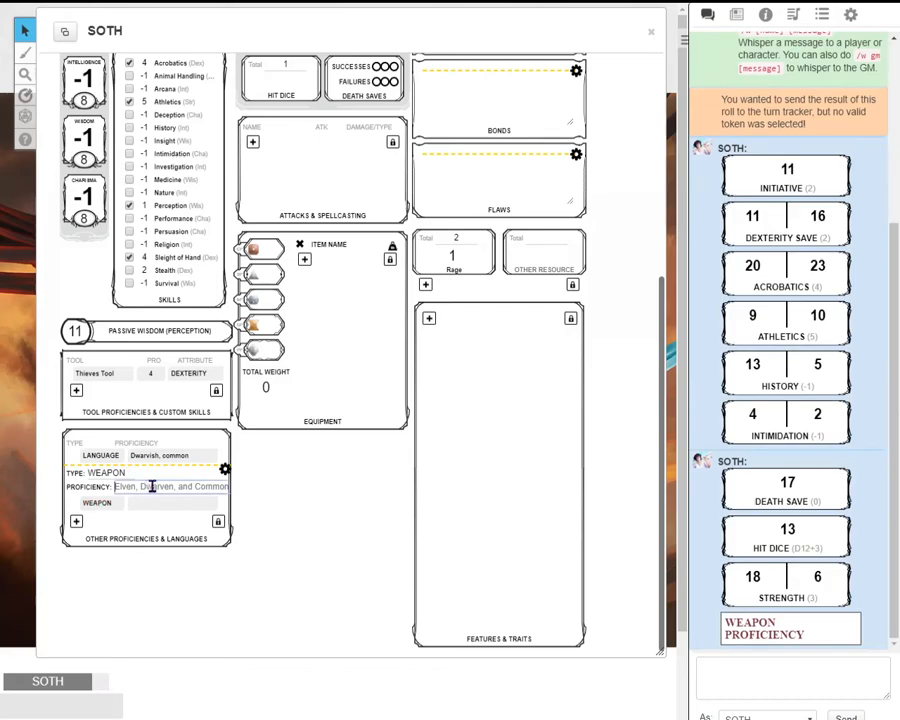
type("2 handed")
left_click(225, 469)
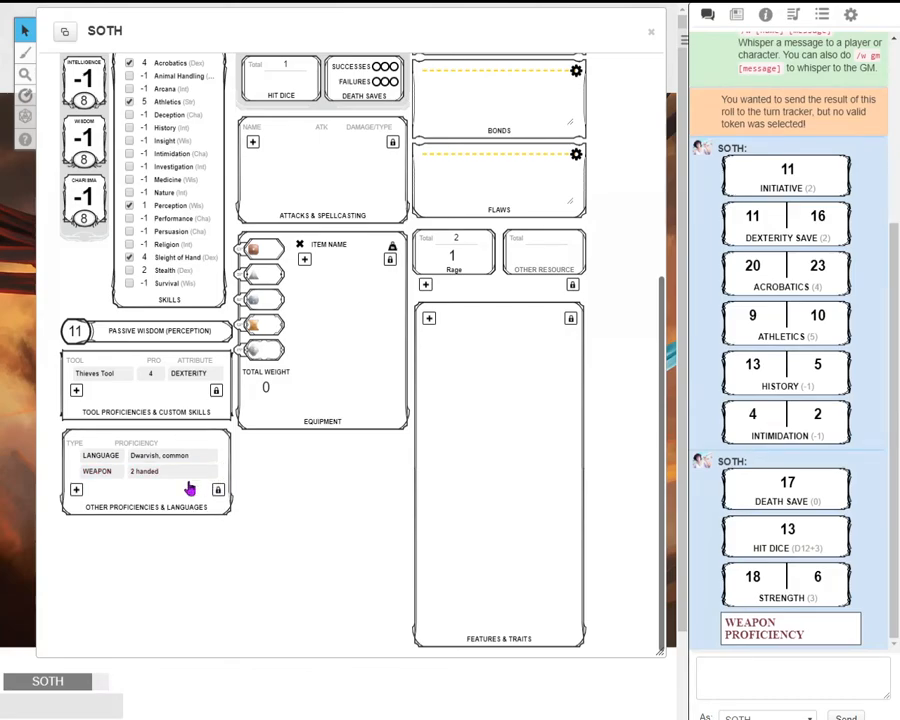
- Add an Armor proficiency of "Plate" to the other proficiencies list
left_click(76, 489)
left_click(108, 488)
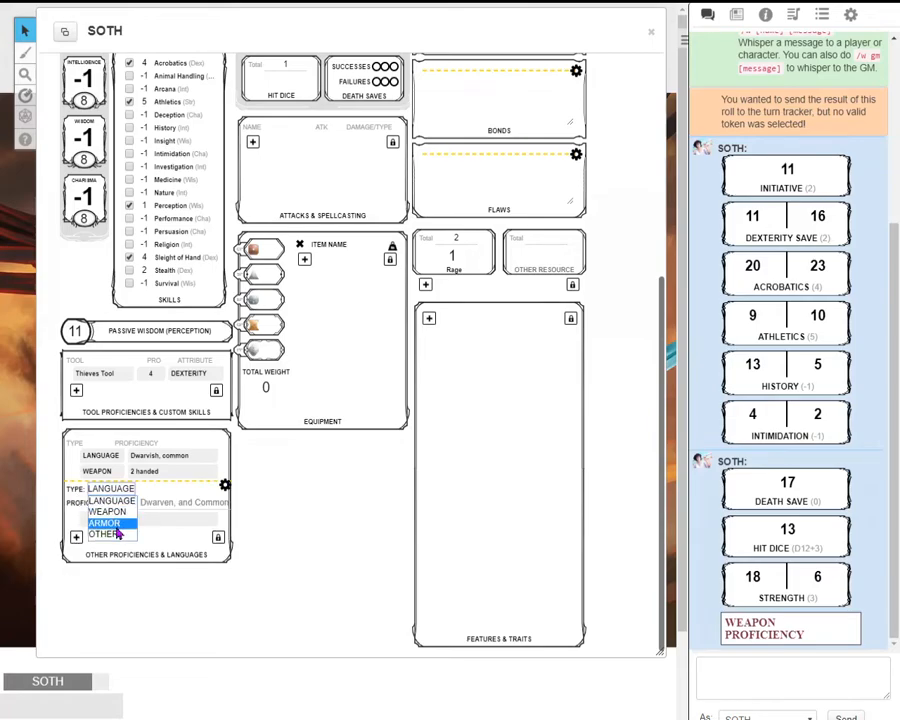
left_click(102, 519)
left_click(165, 502)
type("Plate")
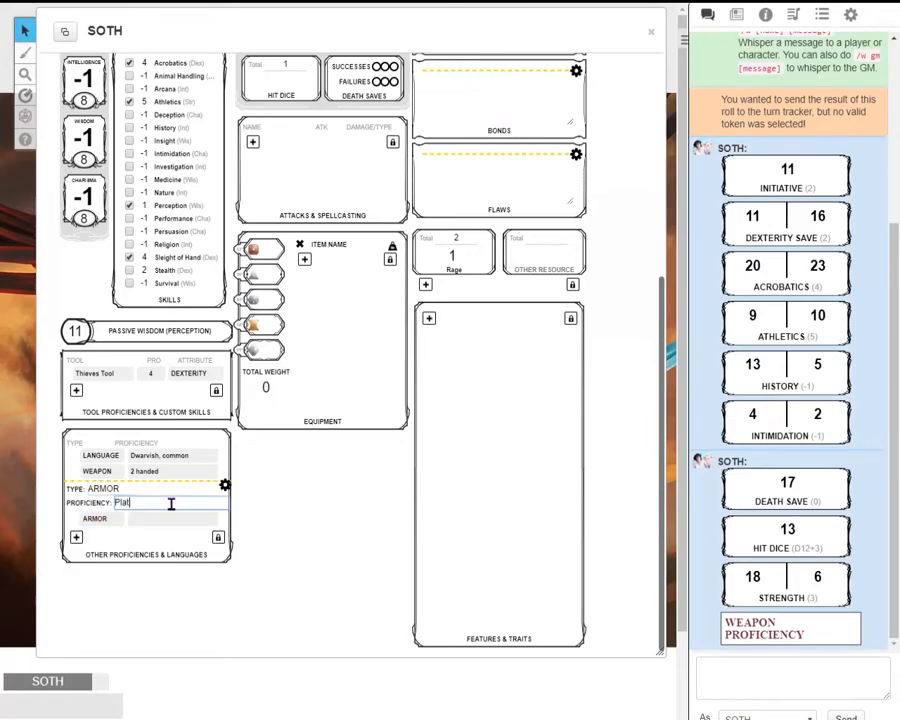
left_click(224, 487)
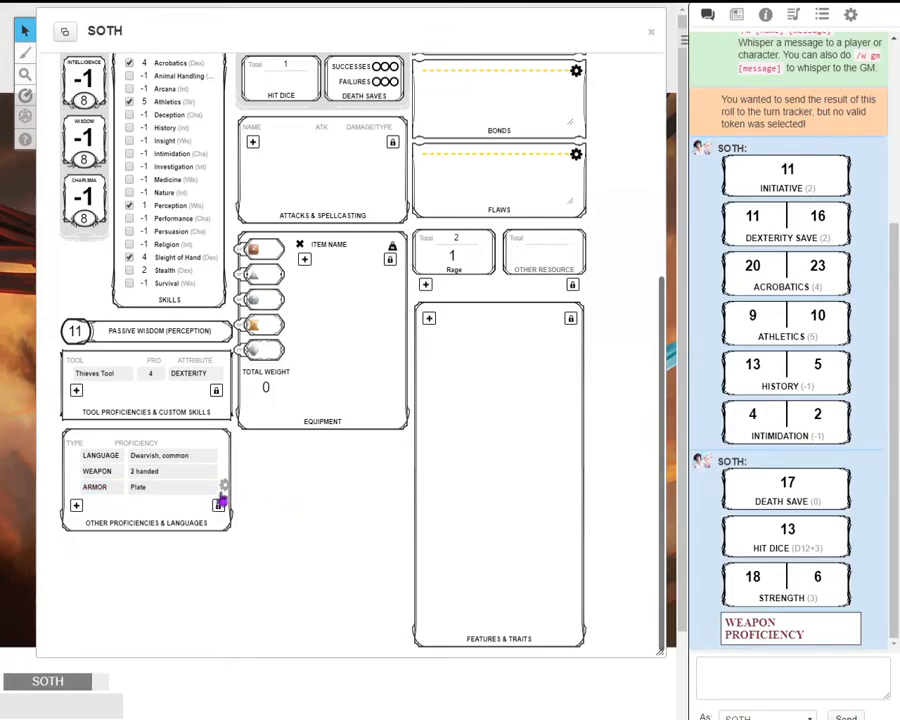
- Add a proficiency of type Other with the placeholder text "as;dja;lsdjk"
left_click(76, 506)
left_click(103, 505)
left_click(115, 551)
left_click(157, 518)
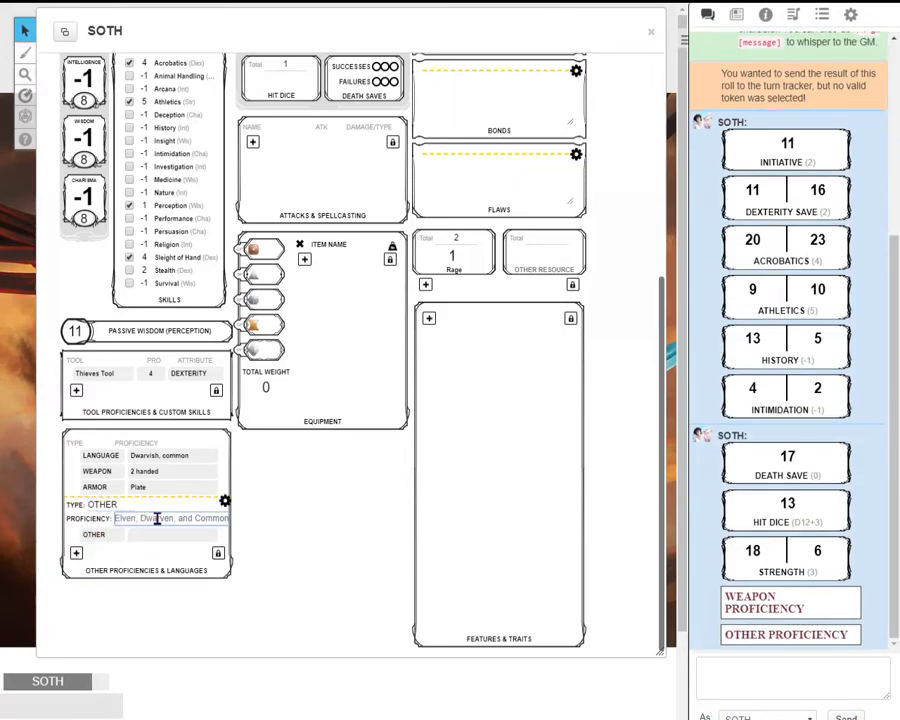
type("asdfasdfsd")
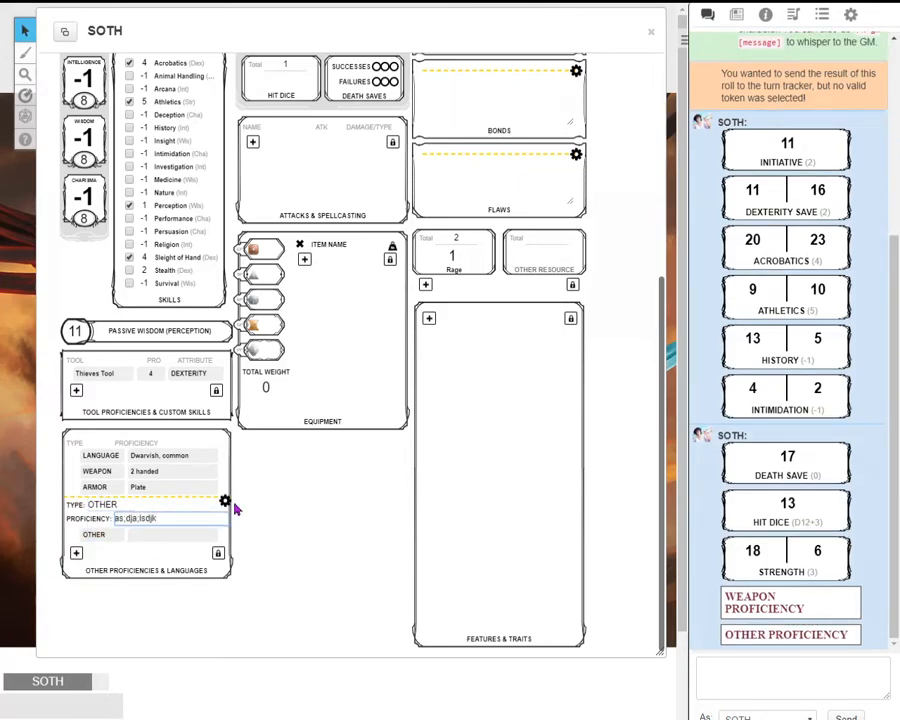
left_click(224, 503)
- Post the armor, weapon and language proficiencies from the sheet to the chat
left_click(140, 487)
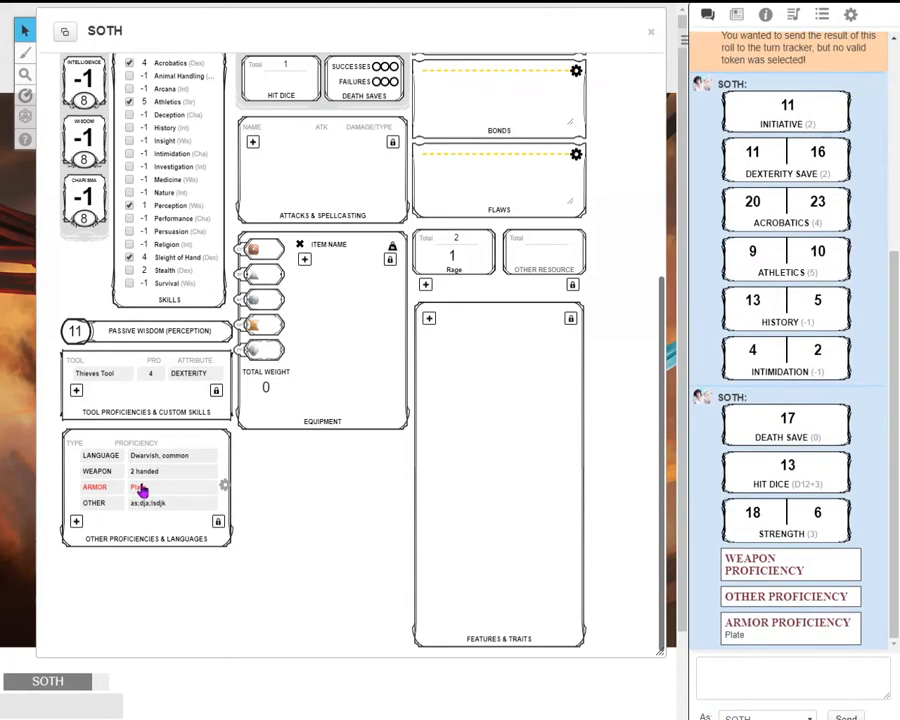
left_click(146, 474)
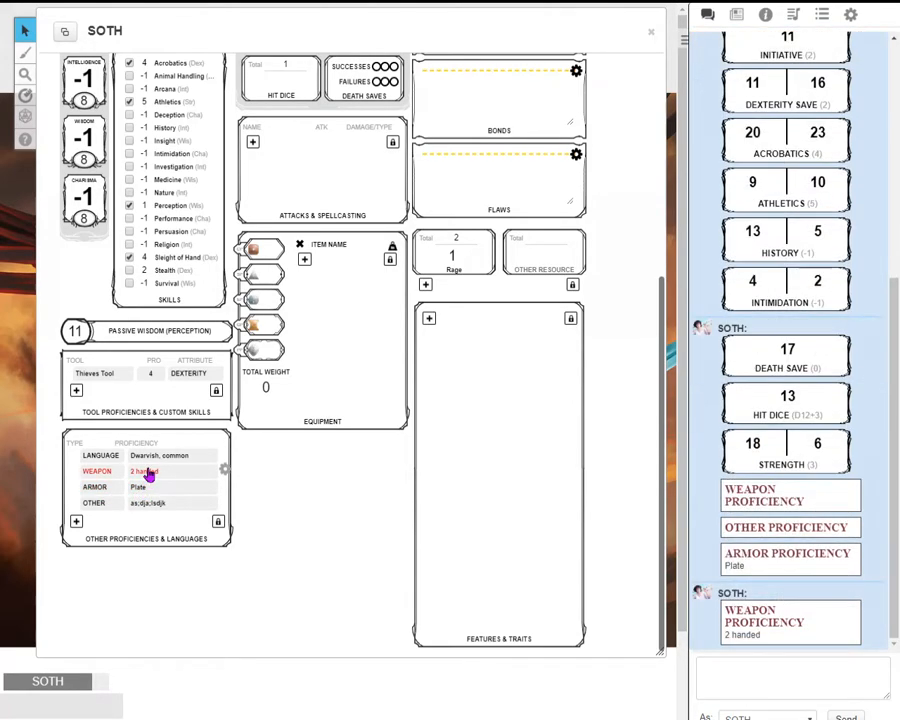
left_click(162, 457)
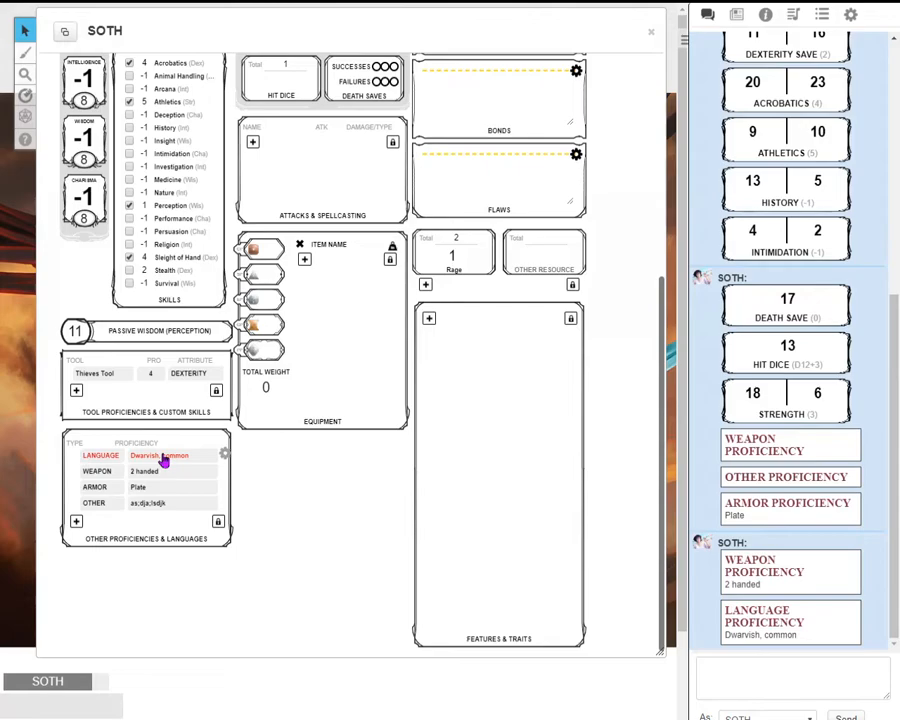
- Add one "swords" item and one "axe" item to the equipment list
scroll(322, 368, "up", 3)
left_click(304, 401)
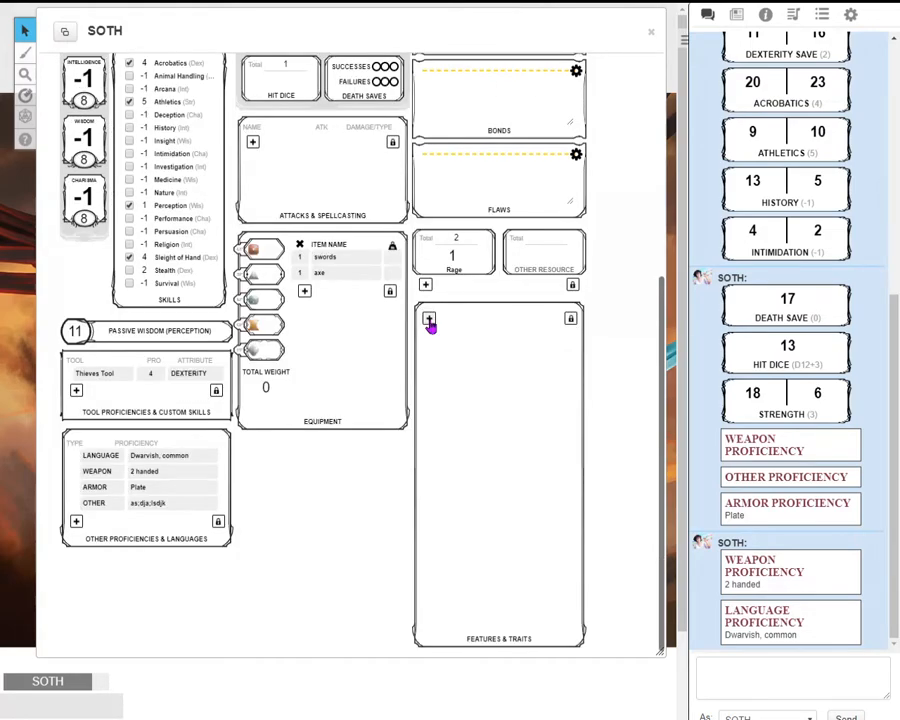
- Add a "Magic Items" feature with source Other and the description lines "Magic item 1", "Magic item 2" and "etc"
left_click(429, 319)
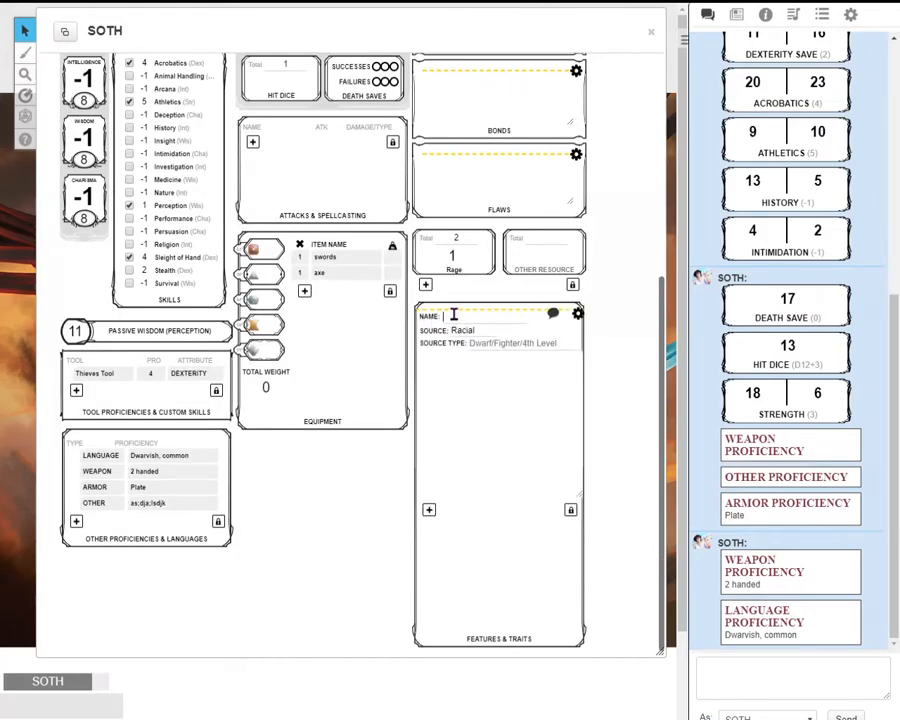
type("Magic Items")
left_click(460, 330)
left_click(465, 393)
left_click(458, 373)
type("Magic Itm")
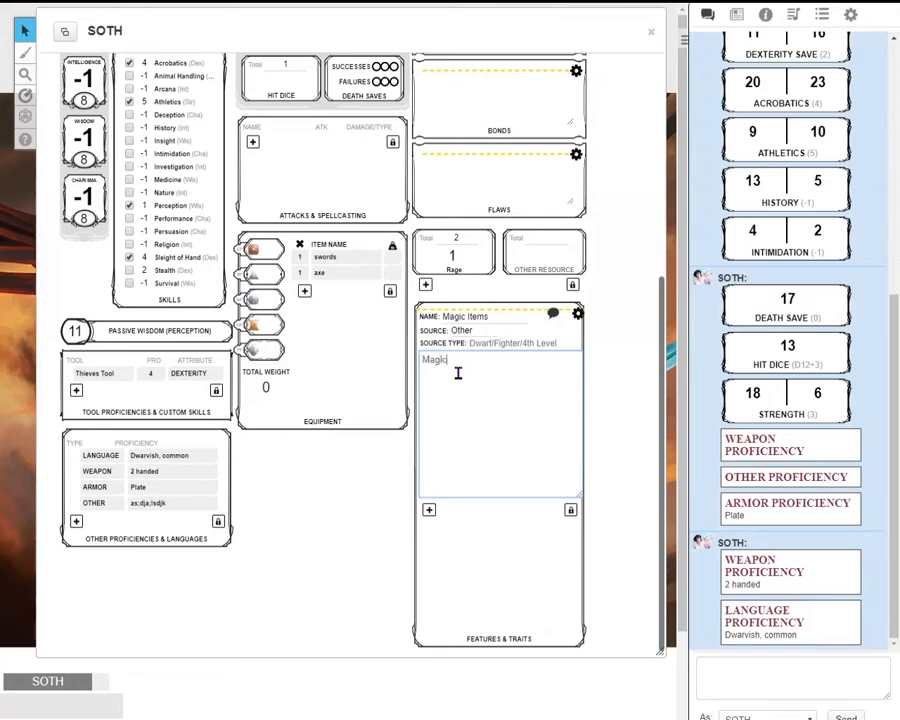
type("m")
type("Magic")
type(" Item 2")
left_click(577, 314)
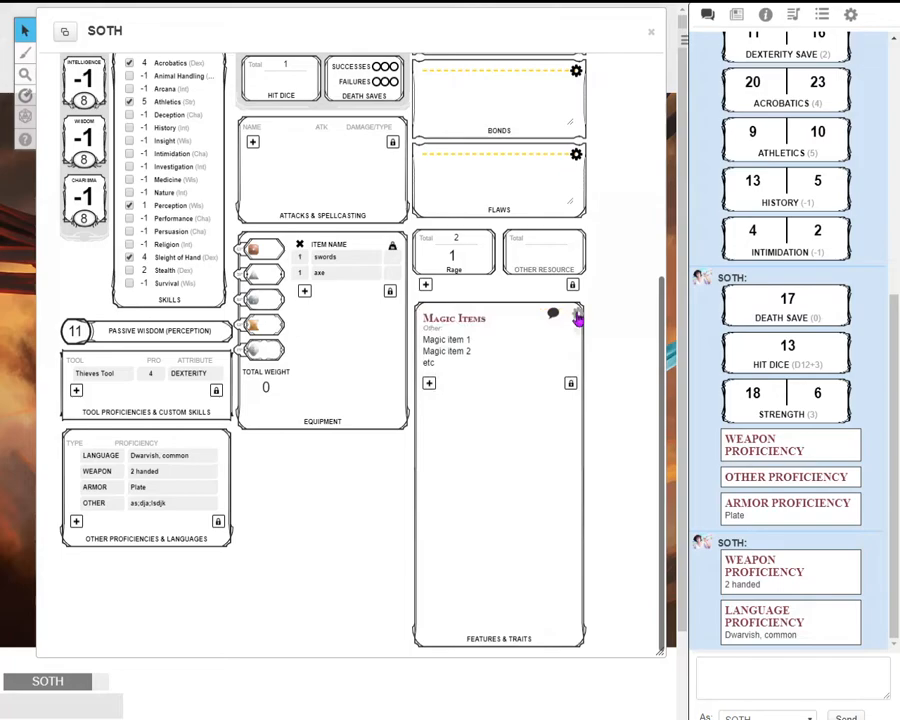
- Add a second feature named "Mundane" with source Other and the description "Poop of a bear"
left_click(428, 384)
left_click(474, 396)
left_click(478, 448)
left_click(469, 382)
type("Mundane")
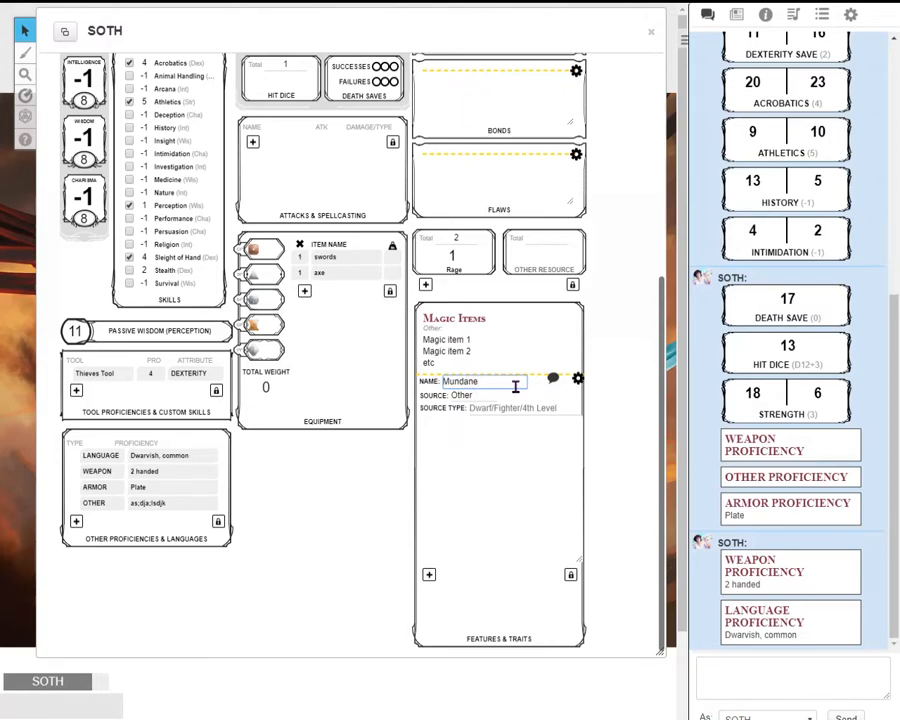
left_click(467, 431)
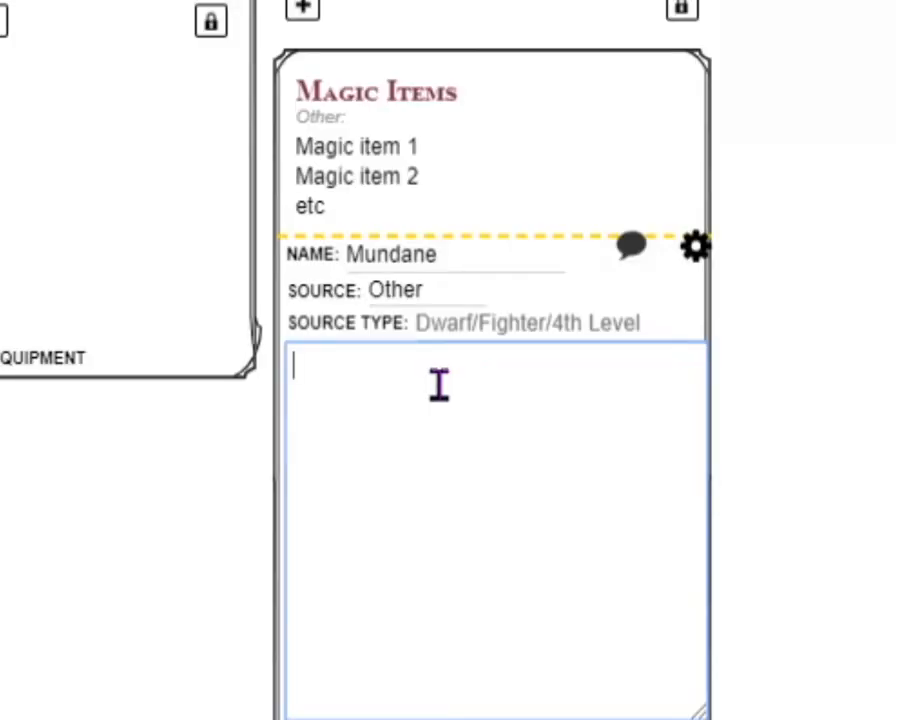
type("Poop of a bea")
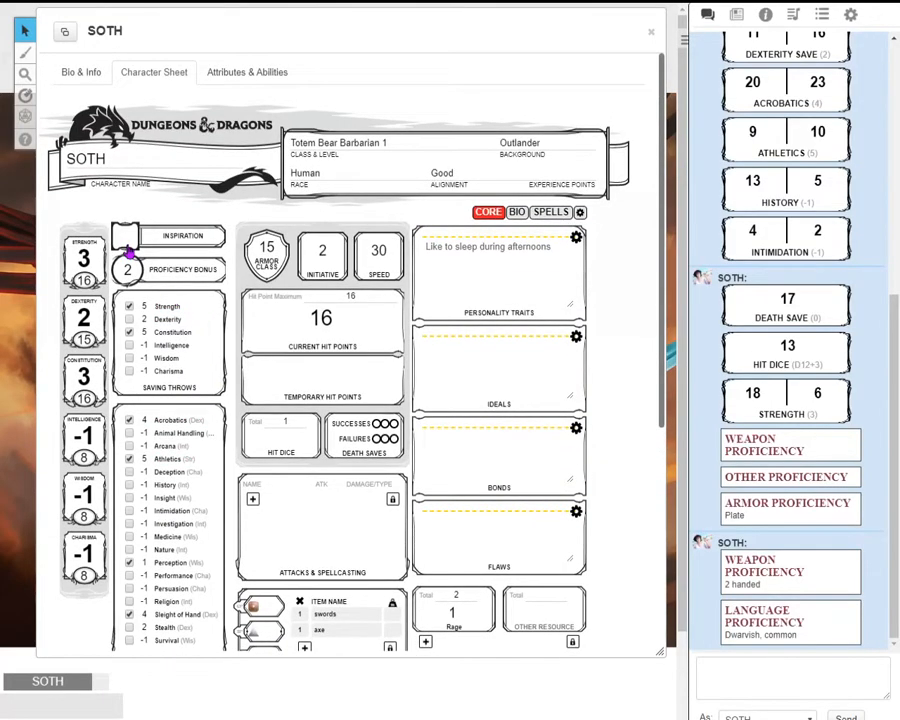
- Toggle the character's Inspiration marker
left_click(130, 240)
- Add a proficient STR attack named "Greataxe" with a -5 attack modifier and the range "Melee 10ft"
scroll(333, 378, "down", 2)
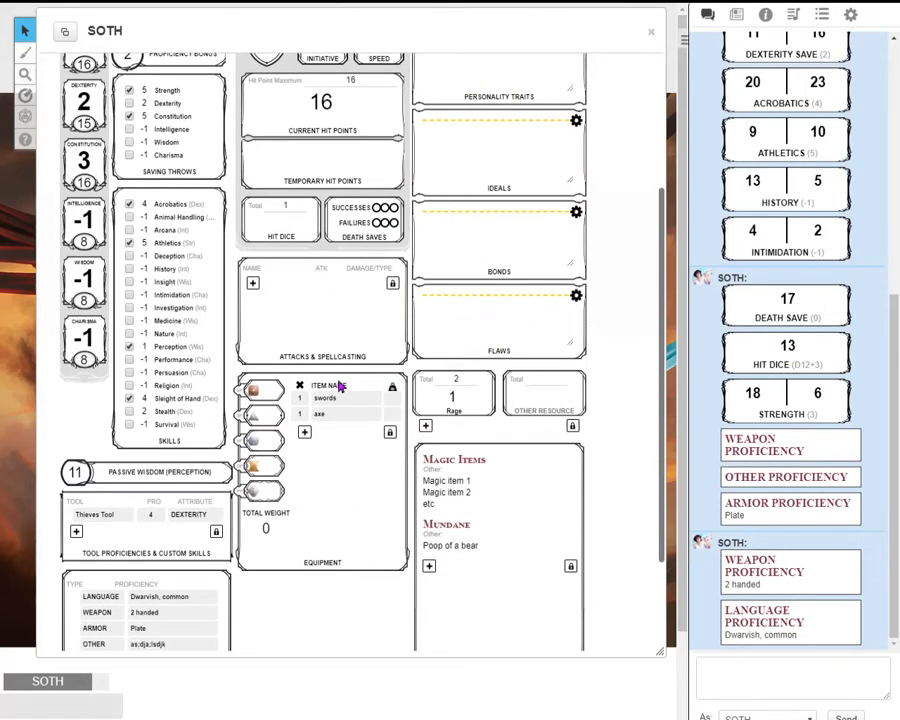
left_click(252, 283)
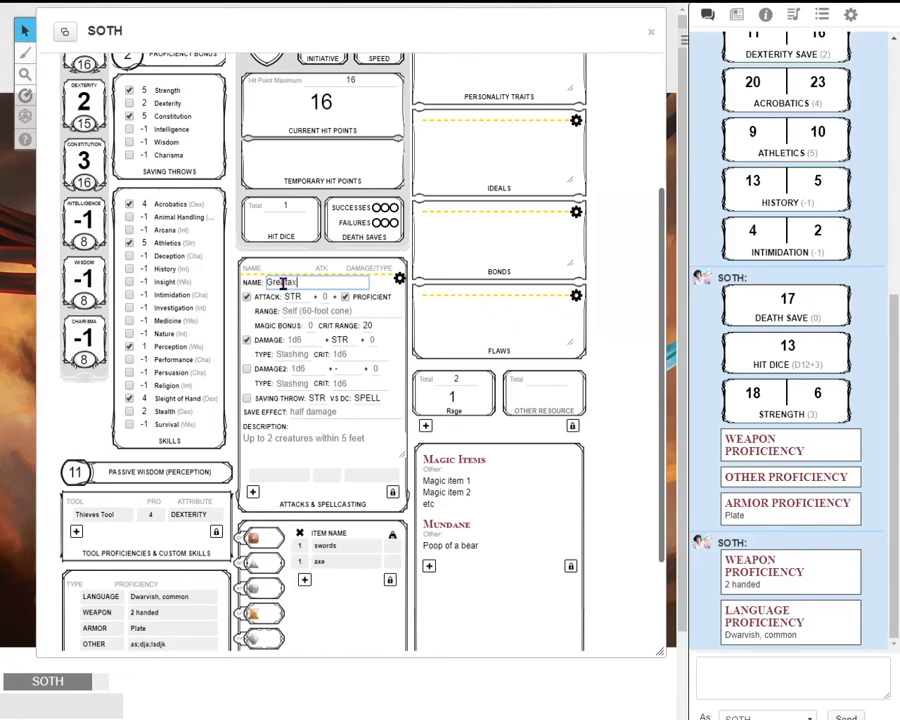
left_click(303, 302)
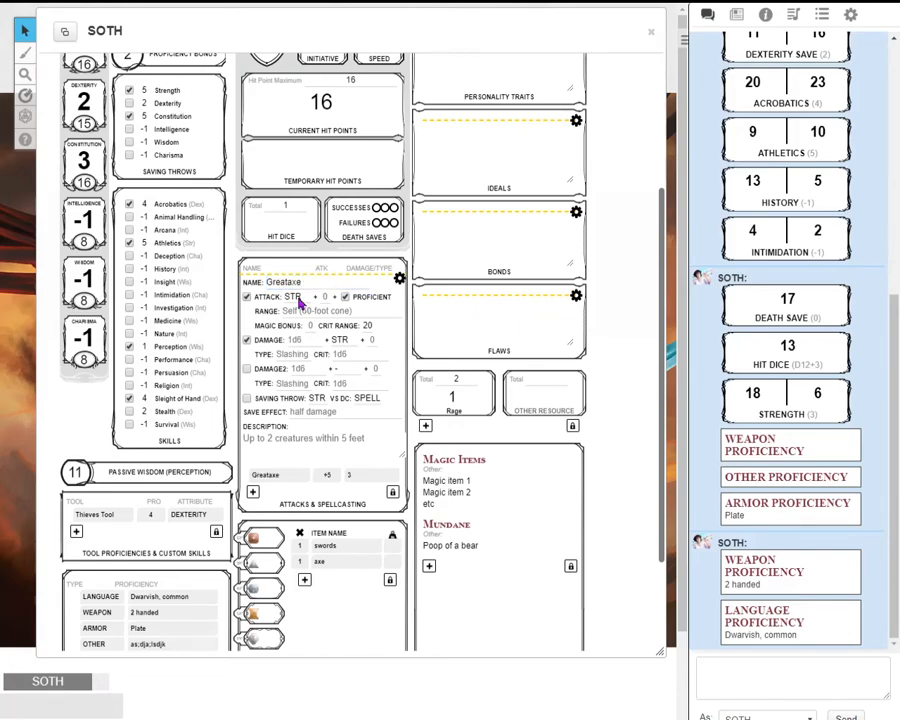
left_click(293, 298)
left_click(293, 306)
left_click(345, 298)
left_click(331, 311)
type("Melee")
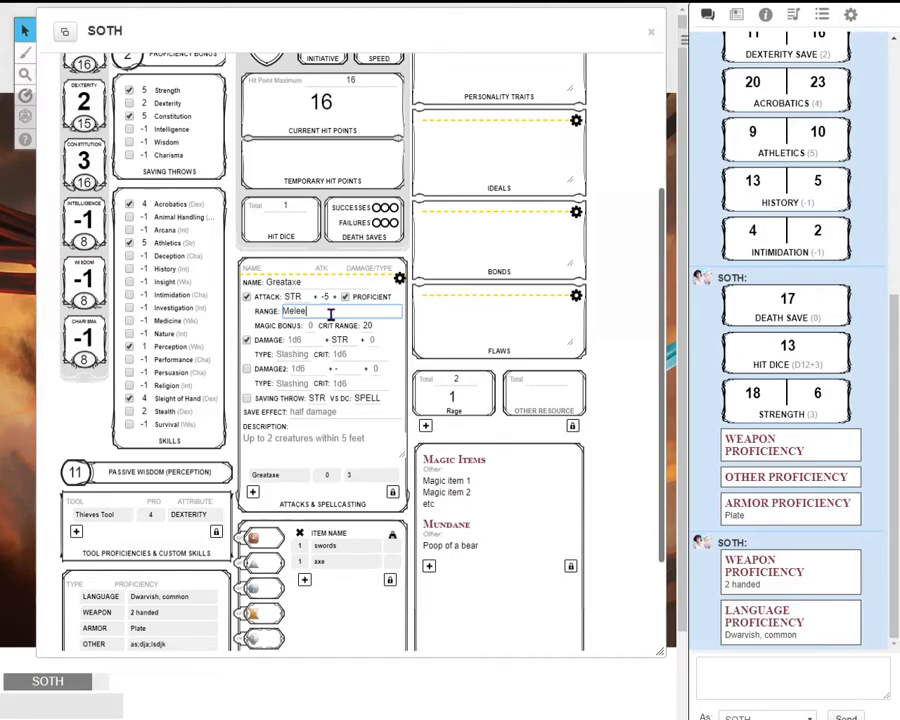
double_click(331, 314)
left_click(332, 314)
double_click(331, 314)
- Set the Greataxe attack's magic bonus to 2 and its damage to 1d12
left_click(309, 325)
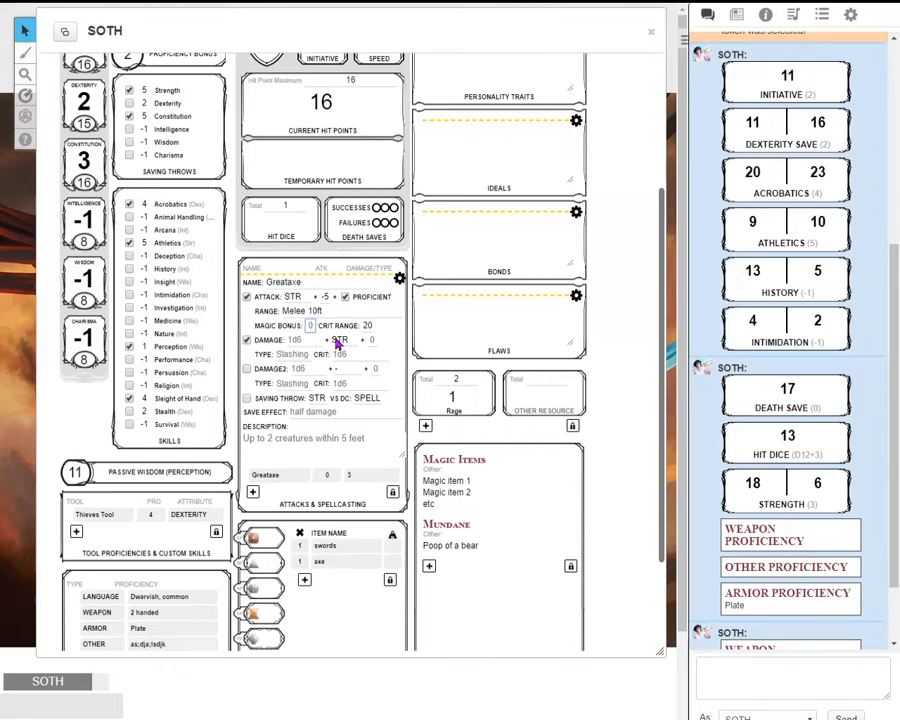
type("2")
left_click(309, 342)
type("1d12")
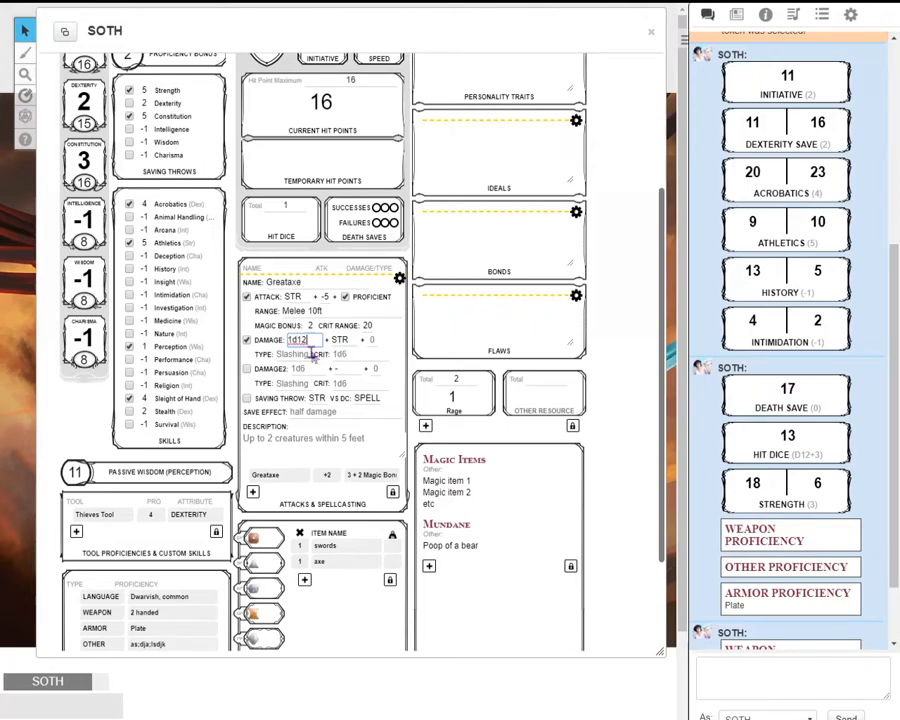
- Rename the attack "+2 Greataxe" with range "Melee" and Slashing damage, and clear its extra attack modifier
left_click(321, 304)
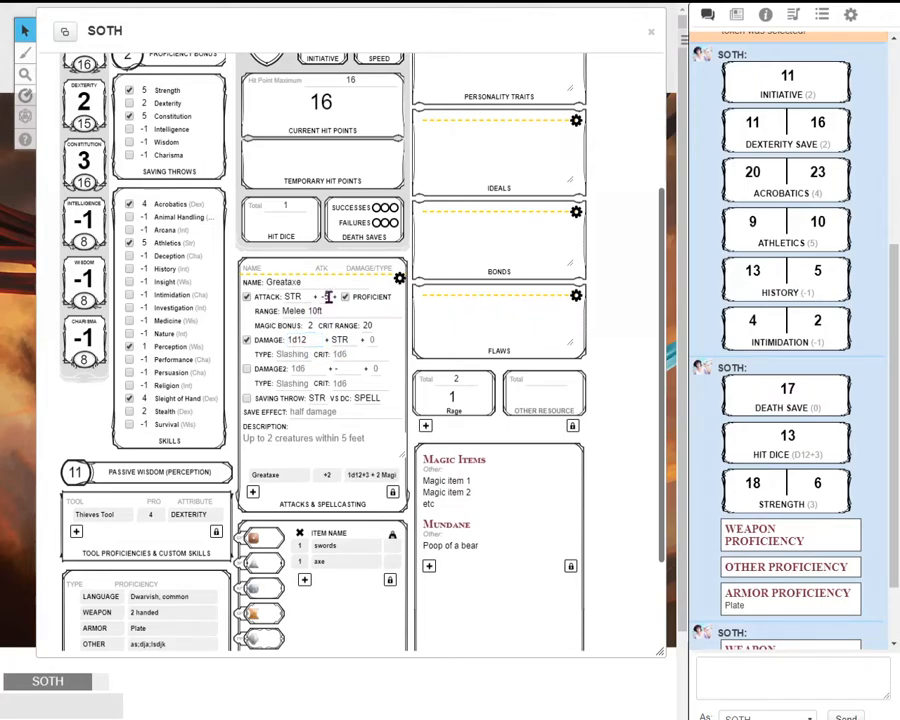
double_click(326, 297)
key("BackSpace")
left_click(370, 354)
left_click(293, 355)
type("Slashing")
left_click(401, 344)
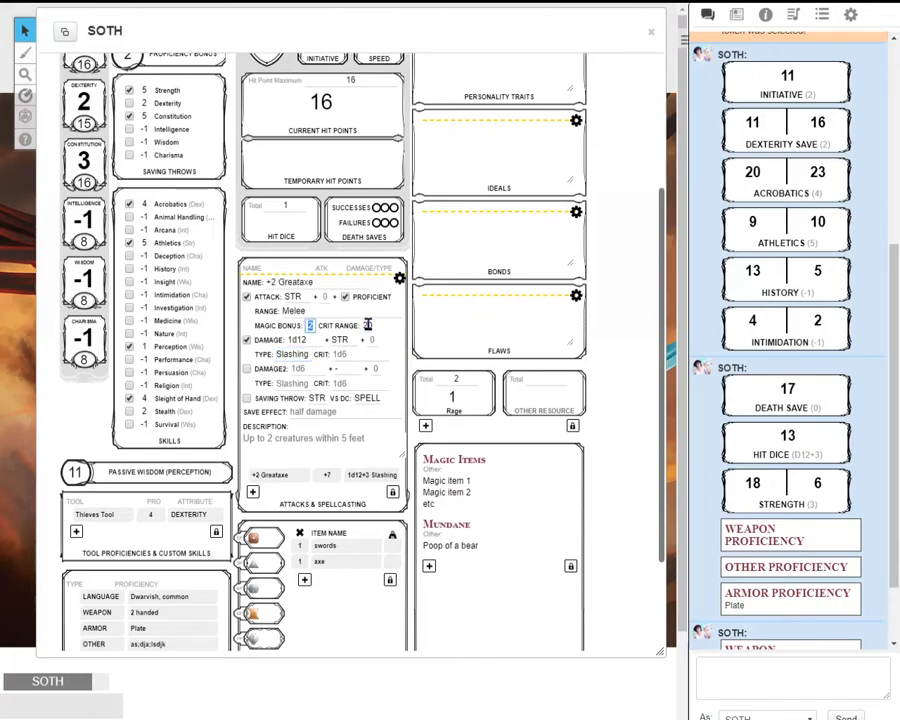
- Check the +2 Greataxe's crit range, damage and crit damage fields, and collapse its attack settings
key("Tab")
left_click(362, 355)
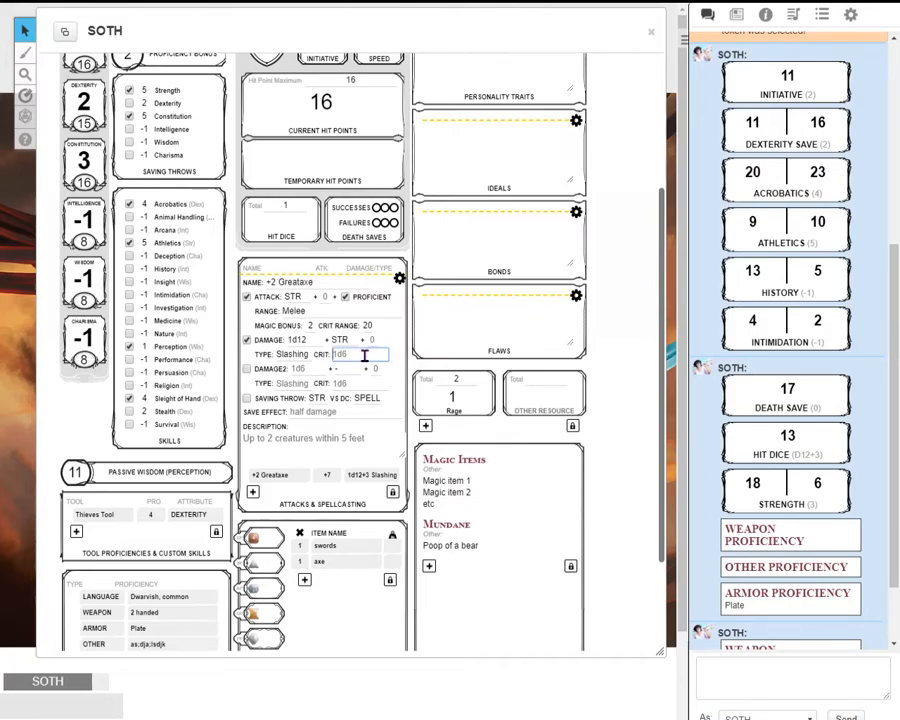
double_click(304, 341)
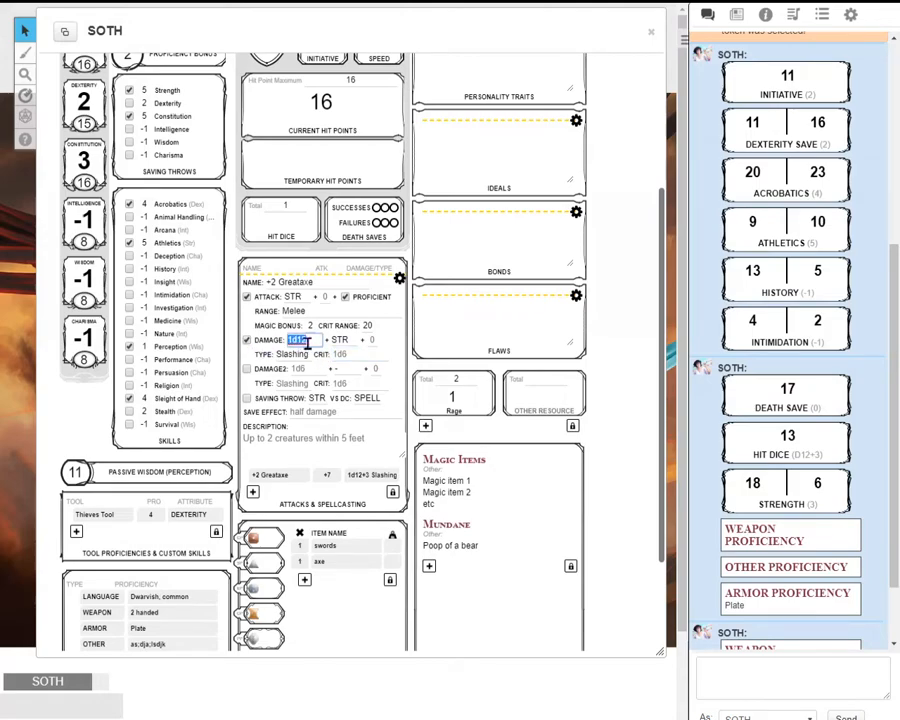
left_click(344, 356)
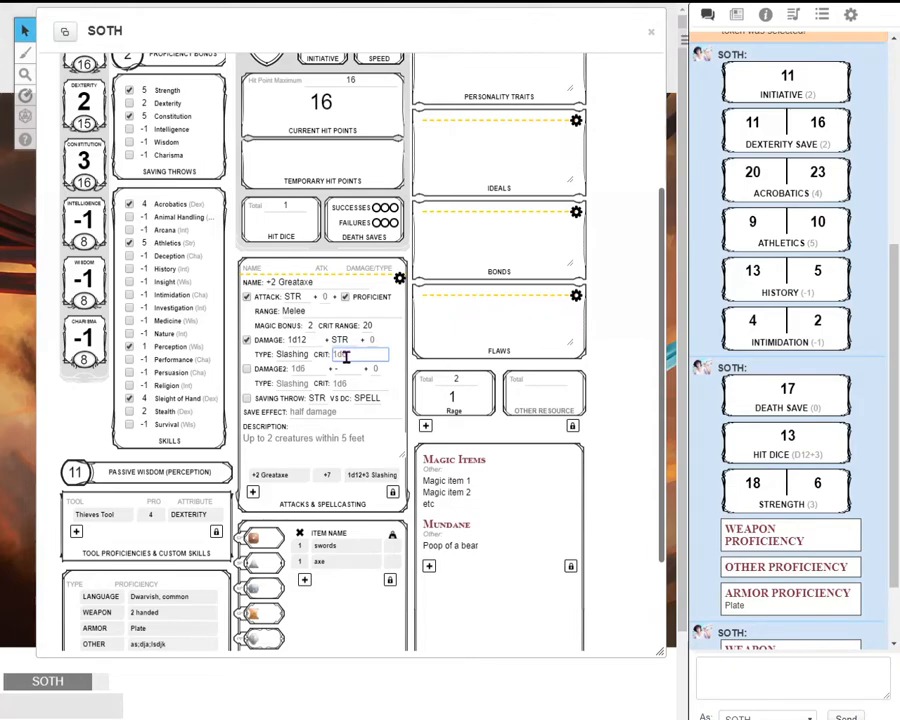
key("ctrl+z")
left_click(409, 350)
left_click(400, 280)
left_click(400, 280)
left_click(400, 280)
- Roll the +2 Greataxe attack and its damage, and inspect how the attack and damage results are calculated
scroll(828, 478, "down", 2)
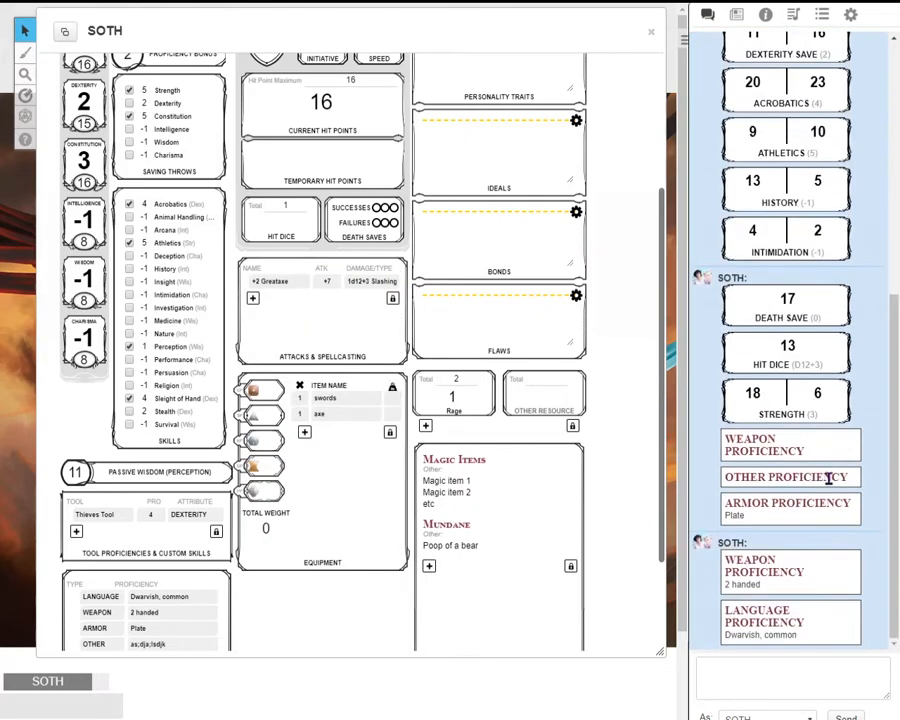
left_click(291, 285)
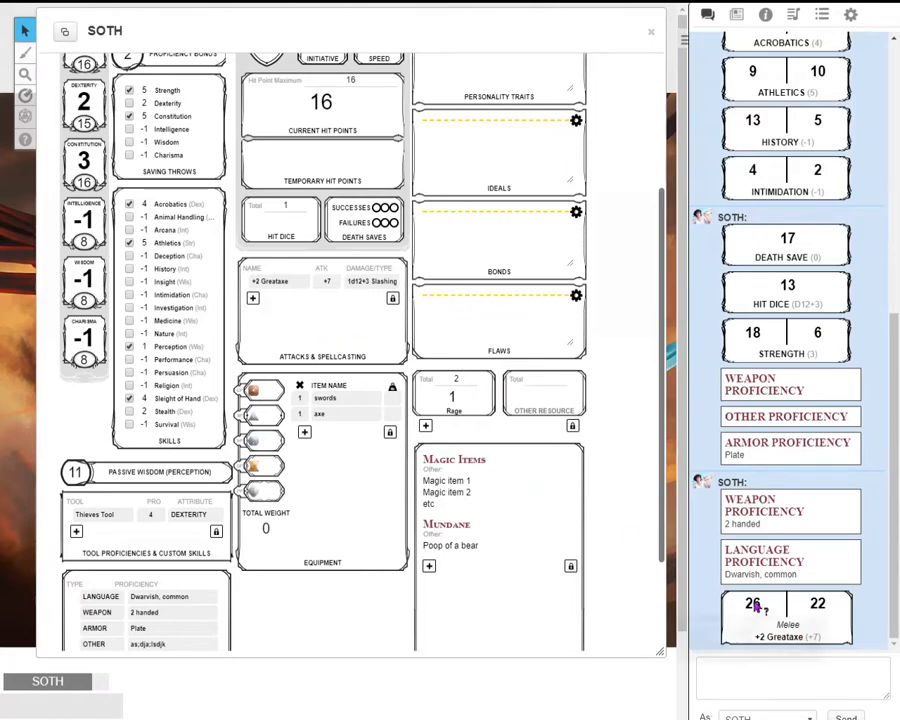
left_click(779, 647)
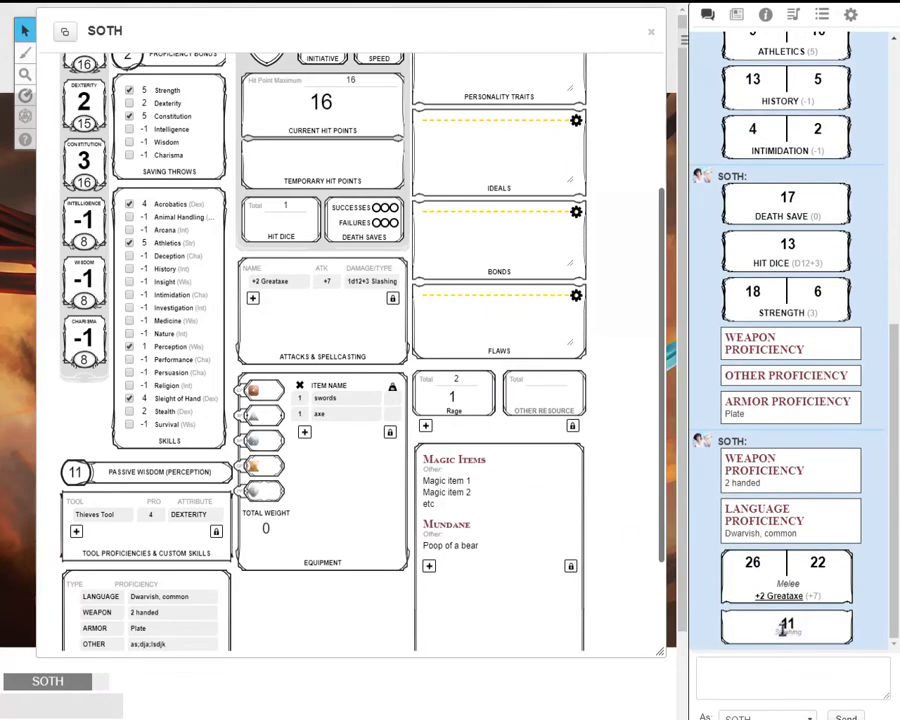
mouse_move(752, 566)
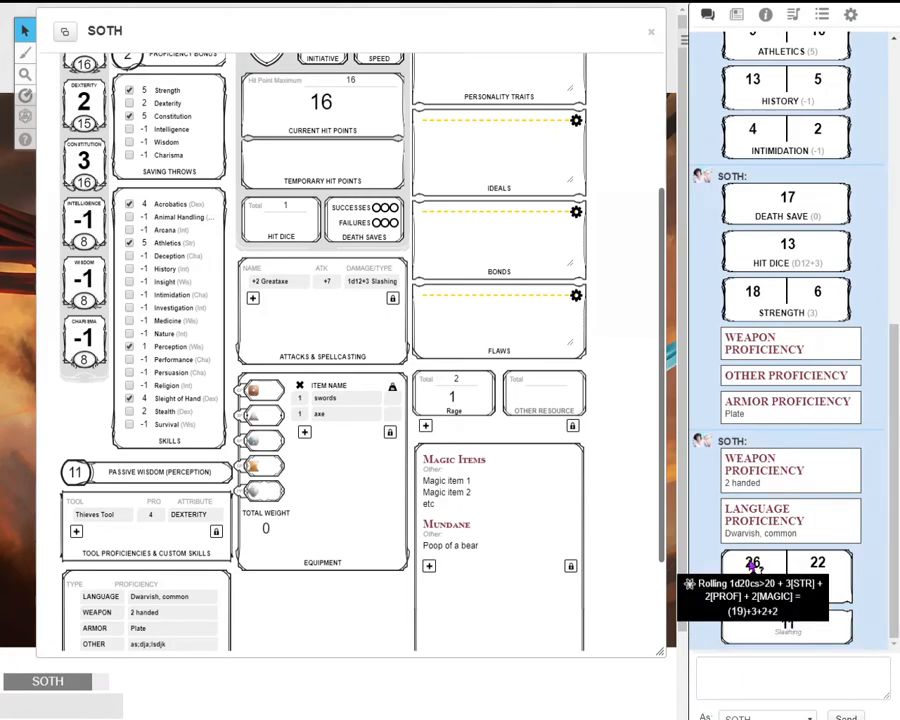
mouse_move(790, 625)
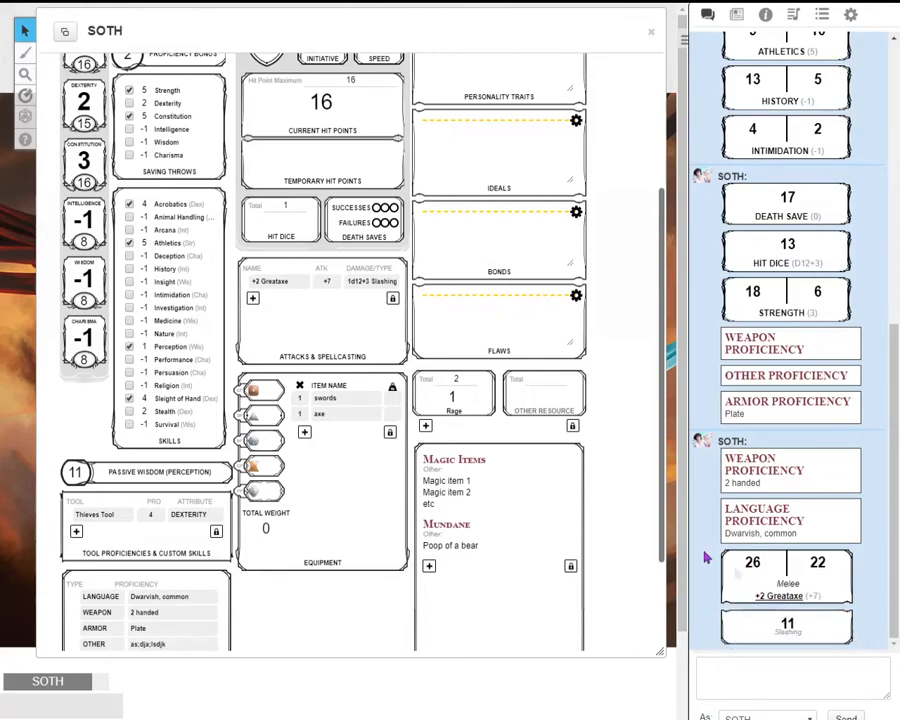
- Make a second +2 Greataxe attack roll and roll the damage for that attack
left_click(340, 289)
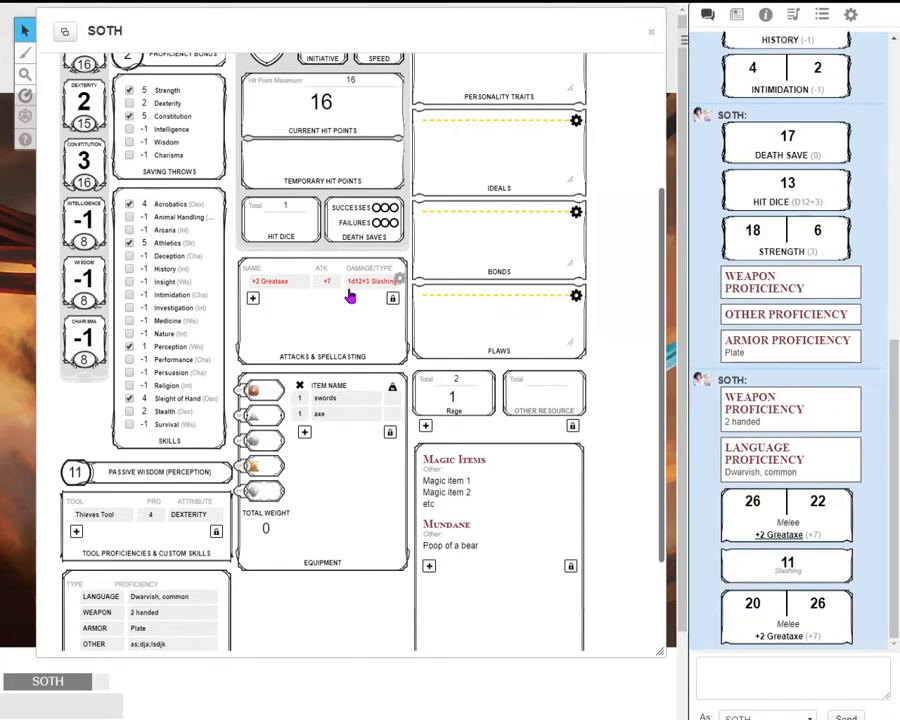
mouse_move(753, 606)
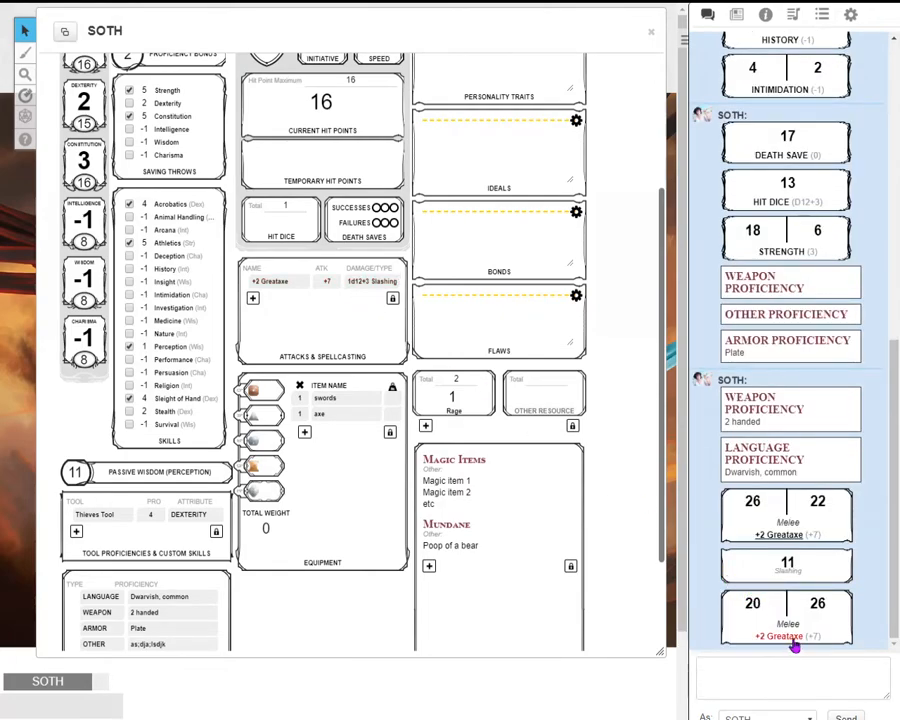
left_click(794, 645)
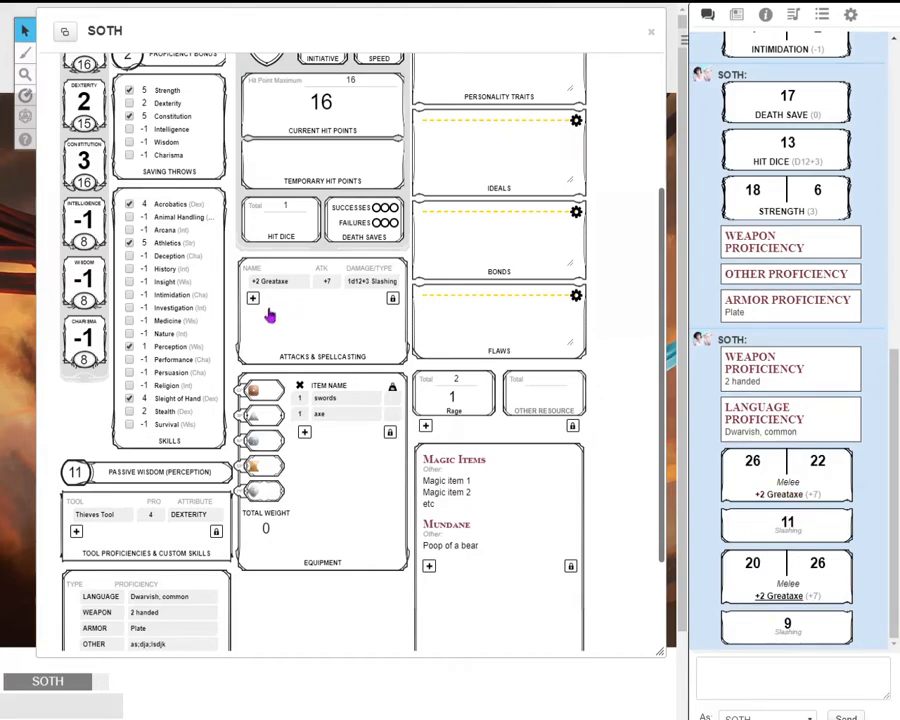
- Set the sheet's auto damage roll option to "Auto Roll Damage & Crit" and return to the core page
scroll(268, 316, "up", 3)
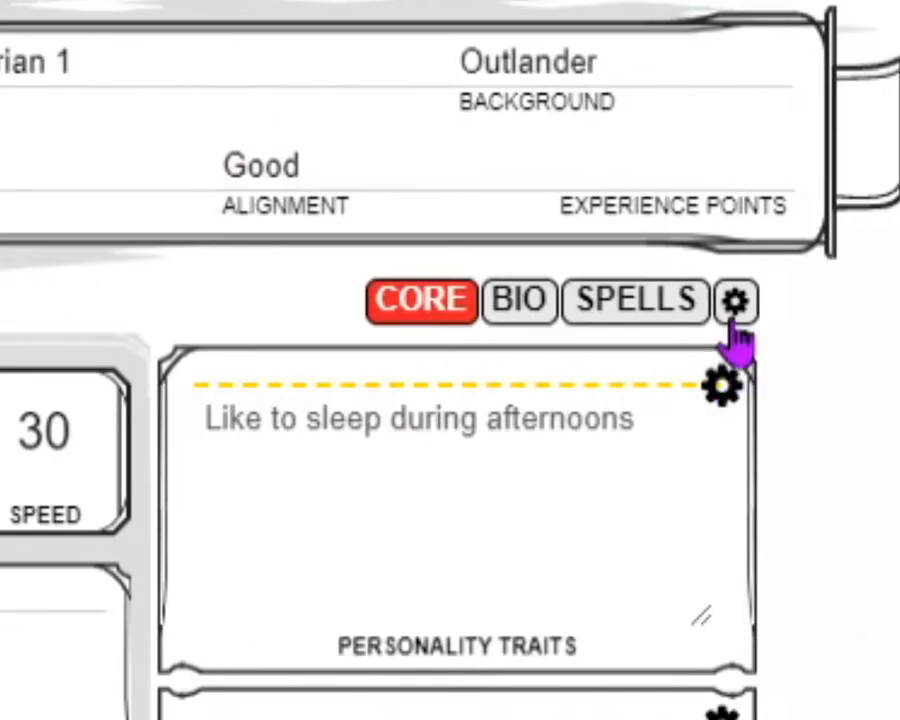
left_click(733, 318)
left_click(562, 514)
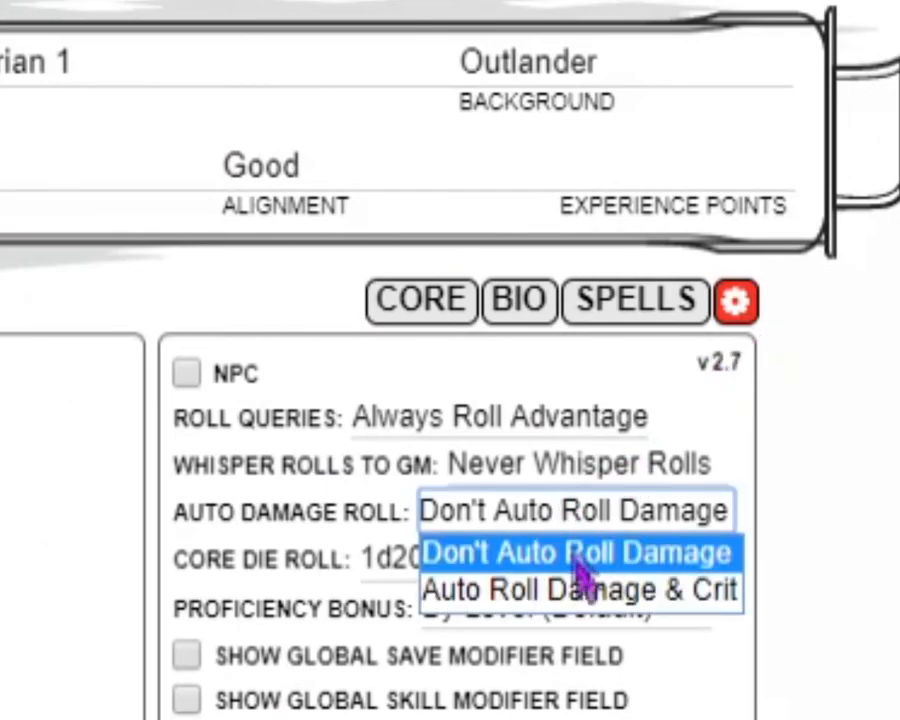
left_click(589, 596)
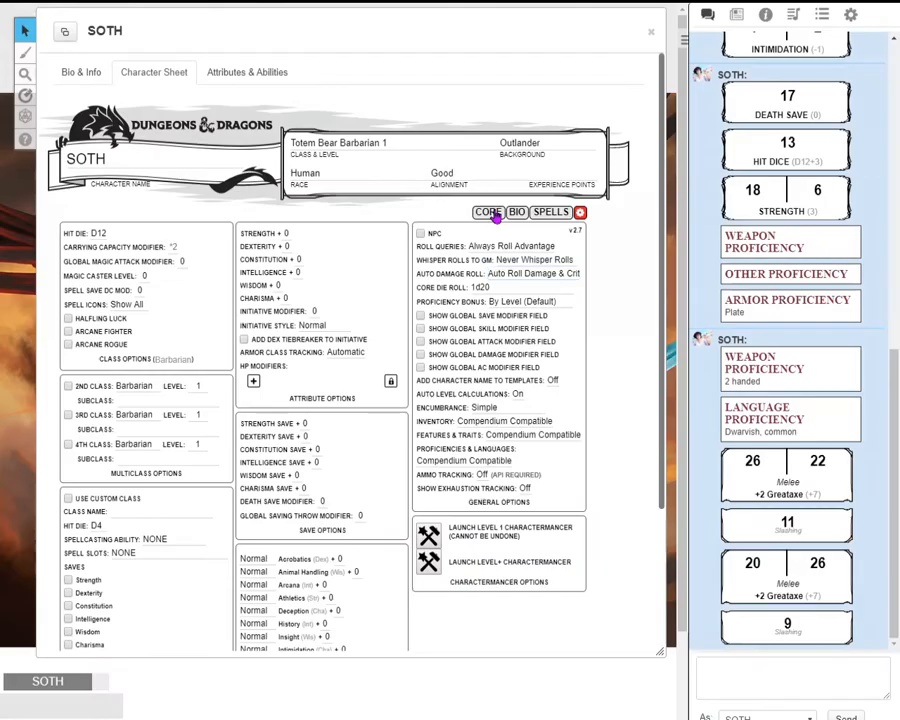
left_click(489, 213)
- Roll the +2 Greataxe three times with automatic damage and inspect the damage breakdowns in the chat
scroll(345, 345, "down", 3)
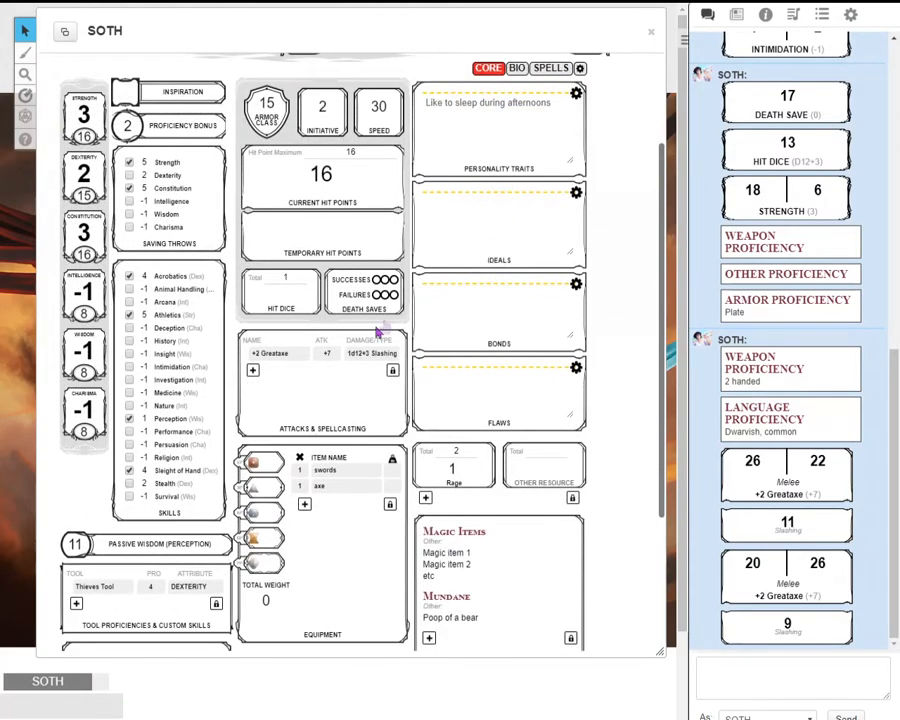
left_click(345, 362)
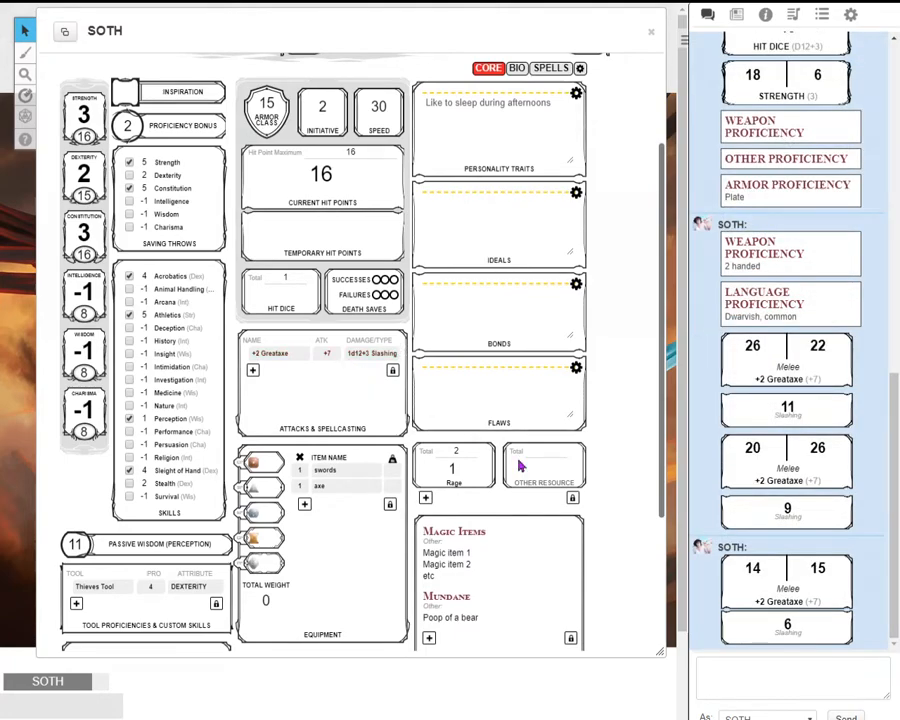
mouse_move(797, 634)
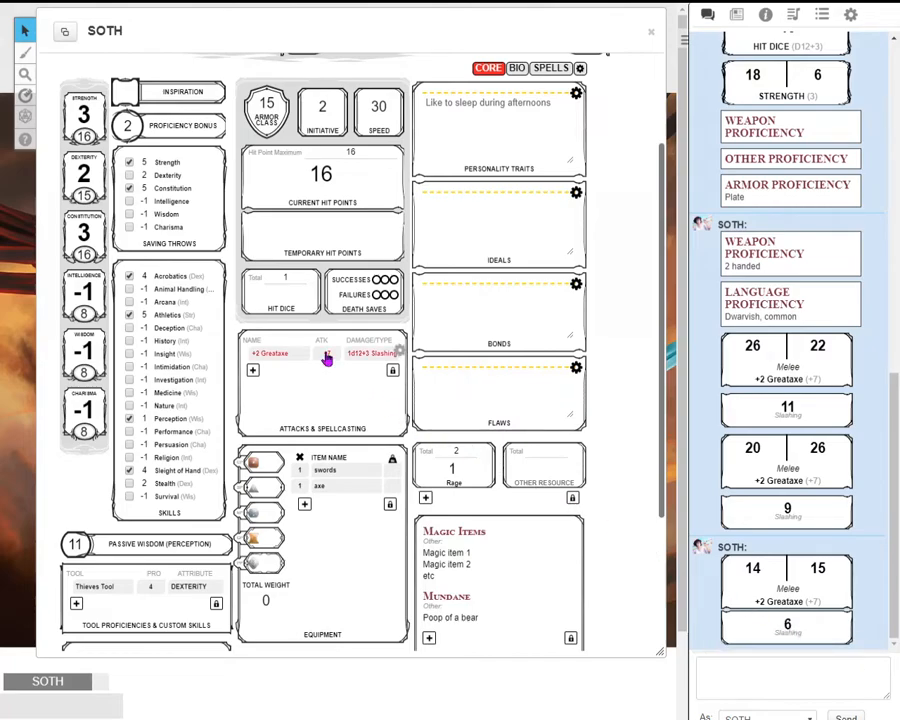
left_click(396, 352)
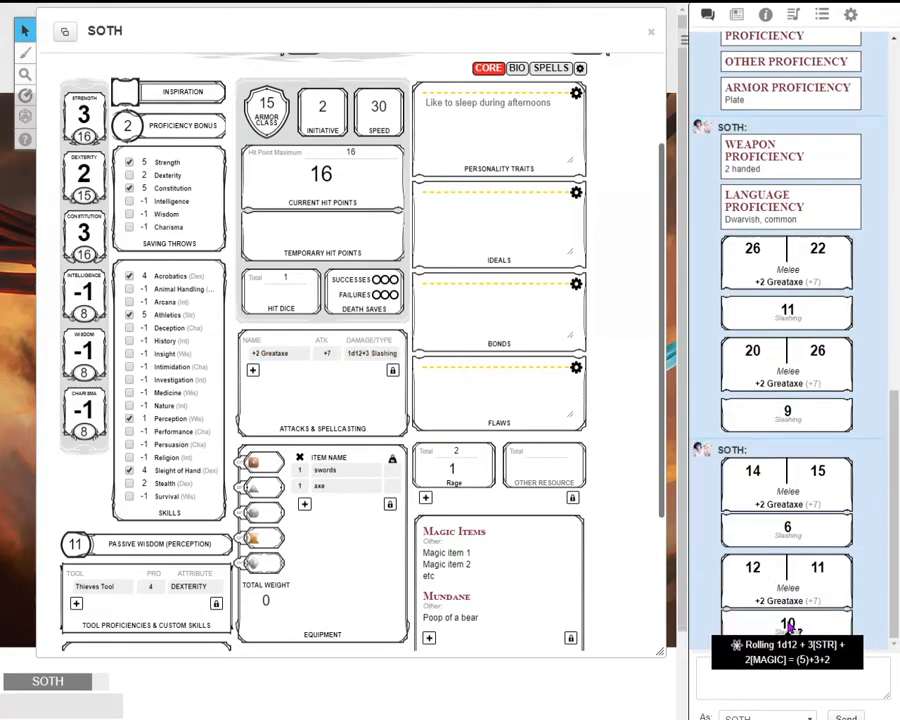
left_click(345, 360)
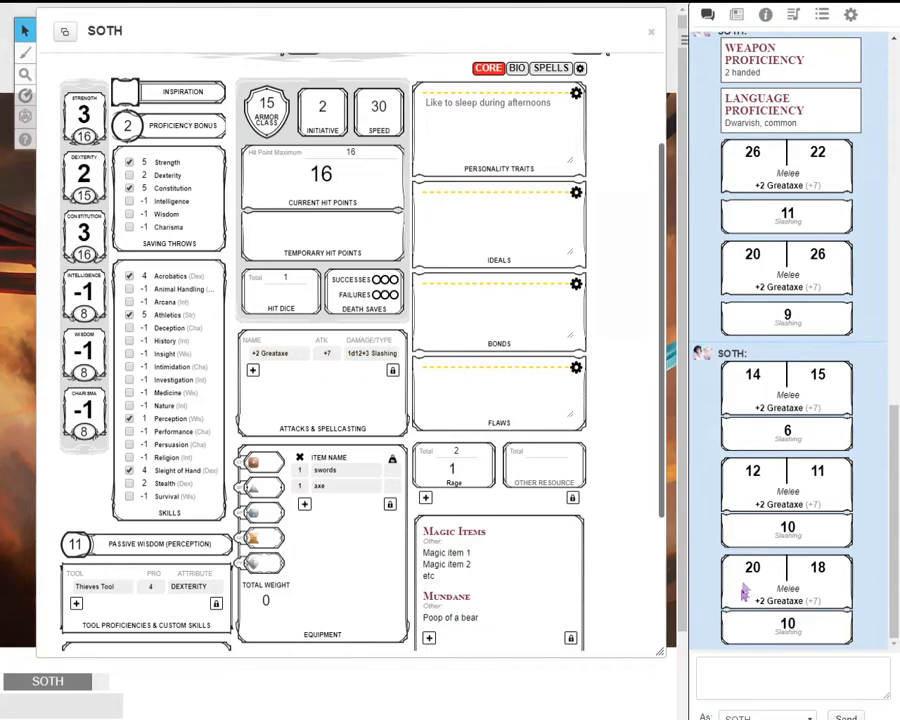
mouse_move(792, 625)
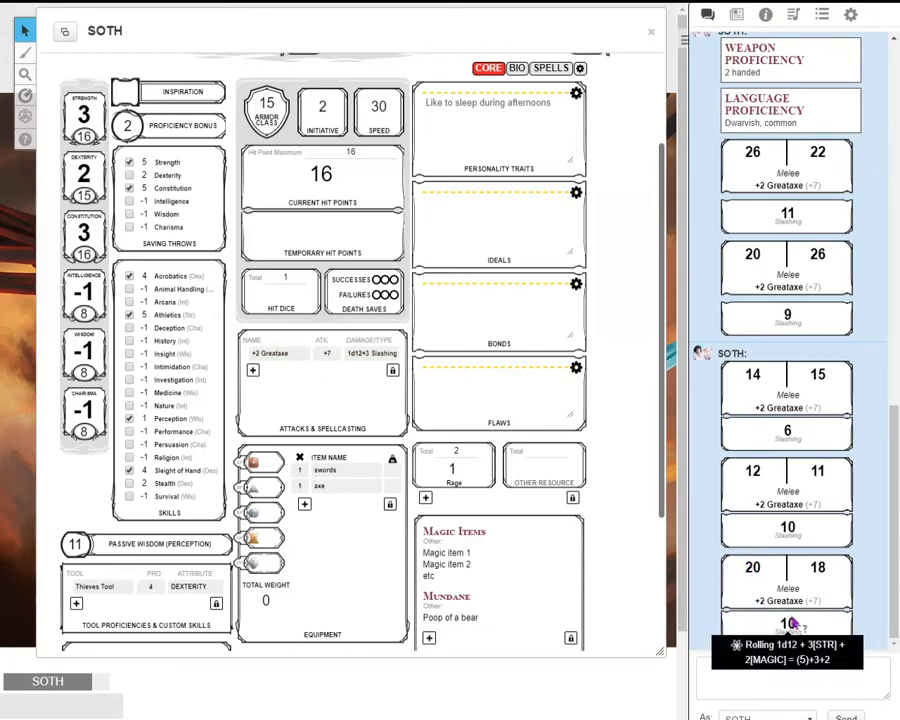
- Add a new attack named "Longsword" that uses STR with proficiency, and set its range to "Melee"
left_click(254, 371)
left_click(295, 370)
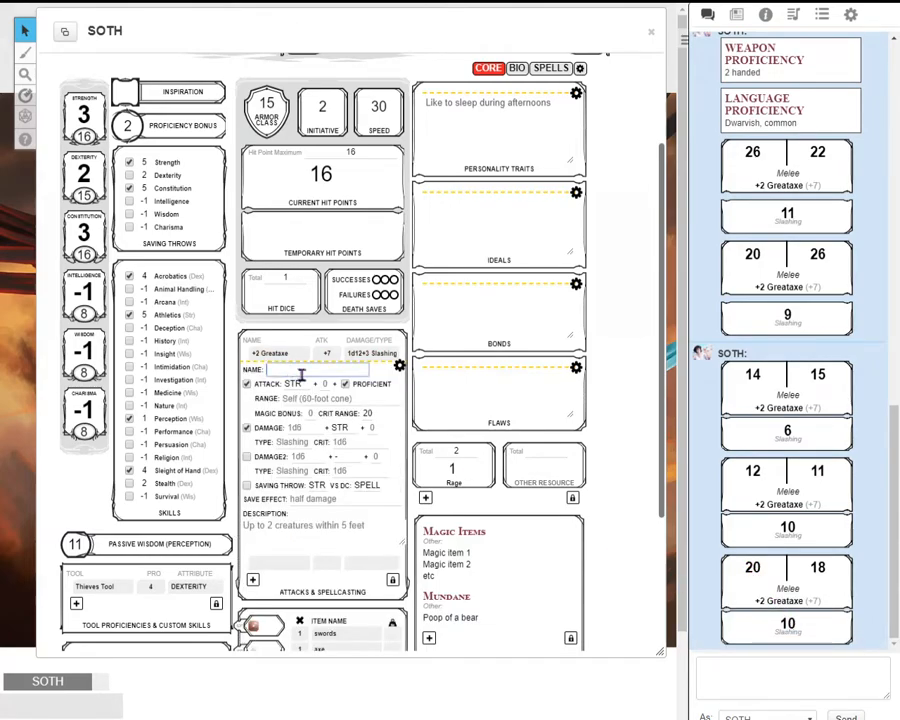
type("Longswo")
left_click(292, 386)
left_click(293, 391)
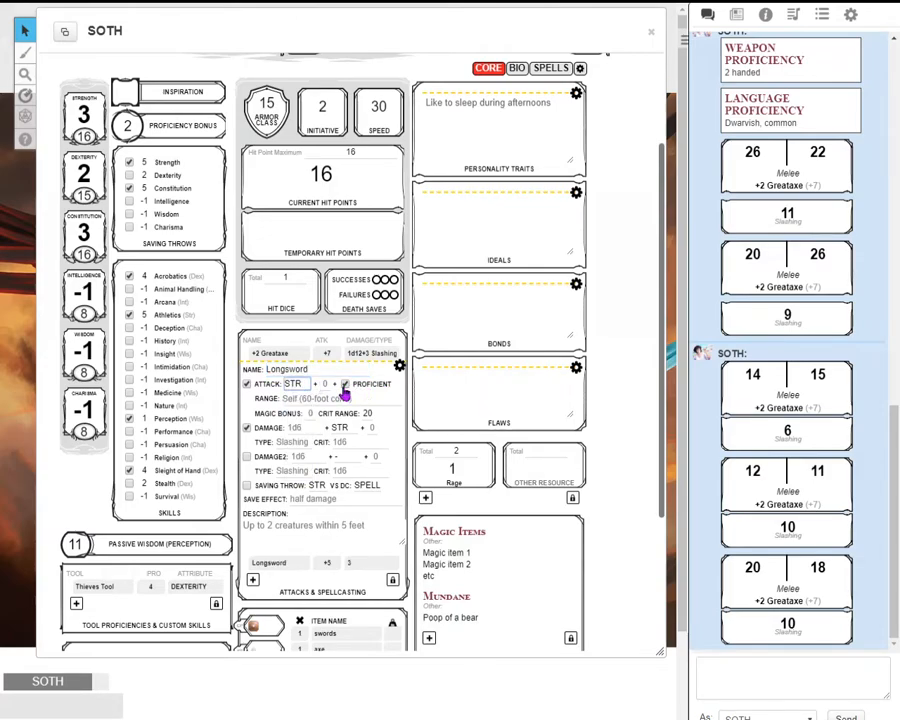
left_click(321, 398)
type("Melee")
- Set the Longsword's magic bonus to 1 and its damage to 1d8, and collapse its attack settings
left_click(316, 415)
type("1")
left_click(305, 428)
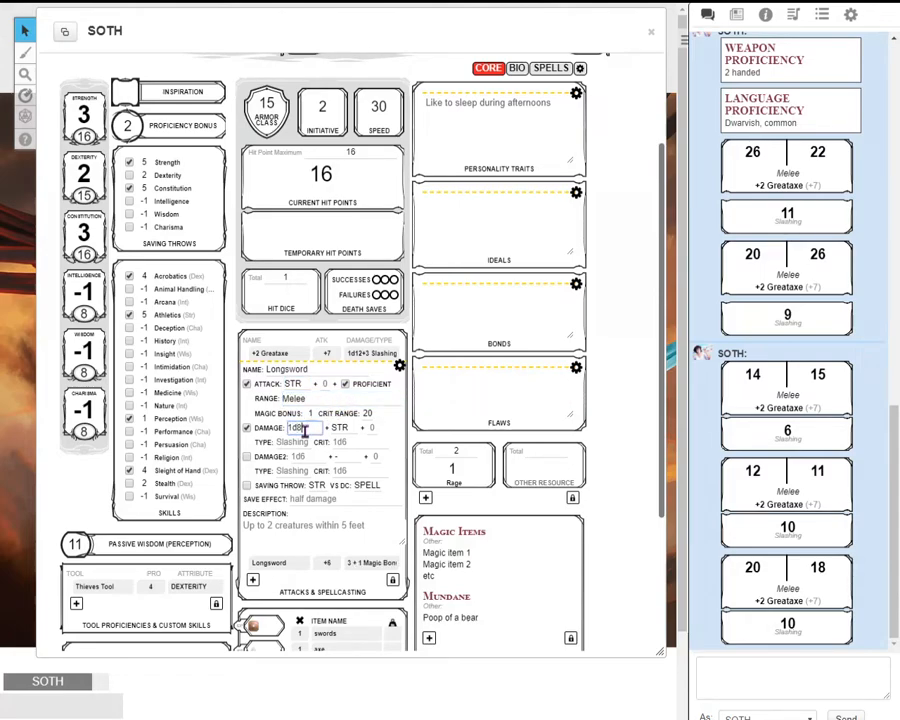
left_click(399, 366)
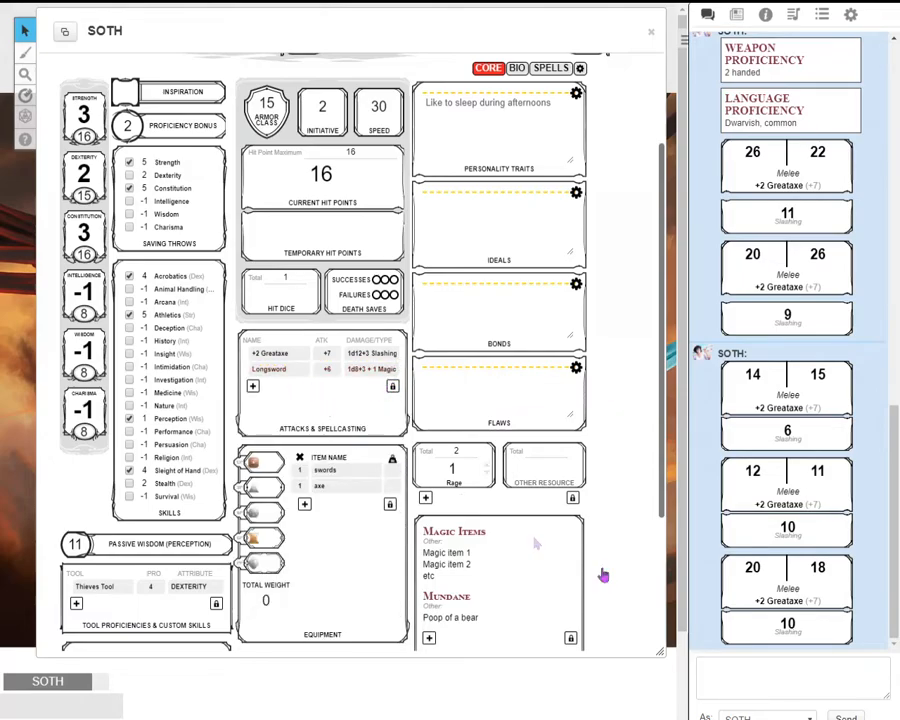
- Roll the Longsword attack and look over the core sheet from the header to the features and traits
scroll(395, 405, "up", 2)
scroll(396, 410, "down", 3)
scroll(385, 405, "up", 4)
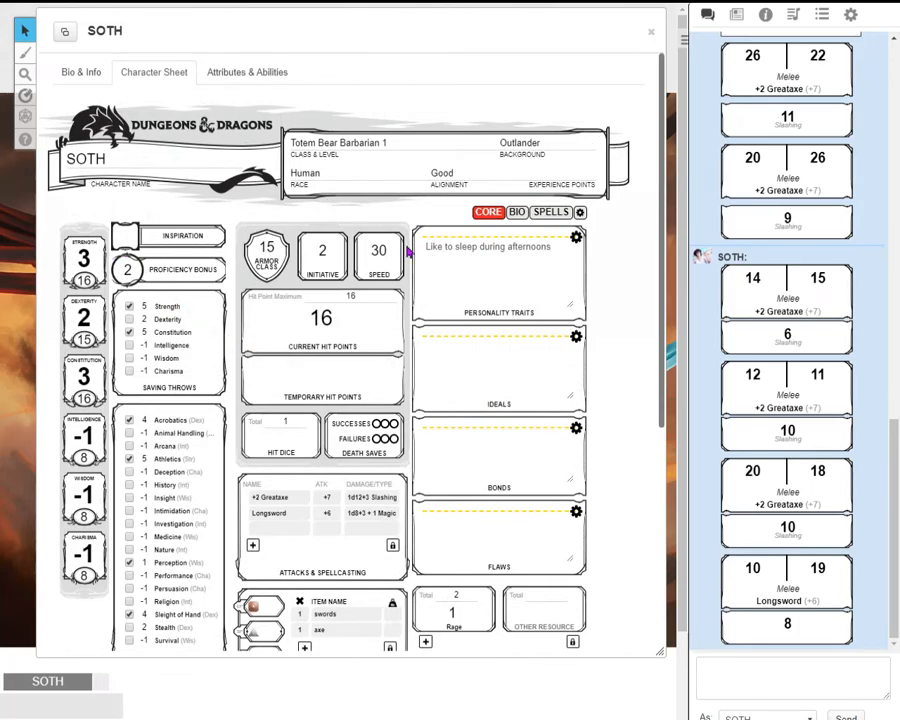
scroll(331, 424, "down", 3)
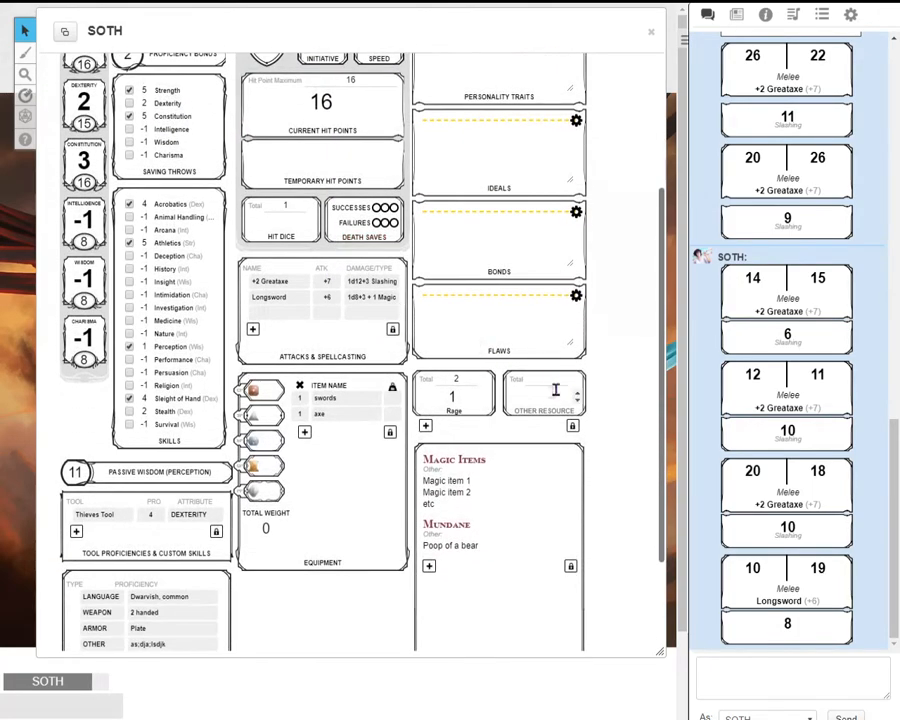
scroll(555, 390, "down", 2)
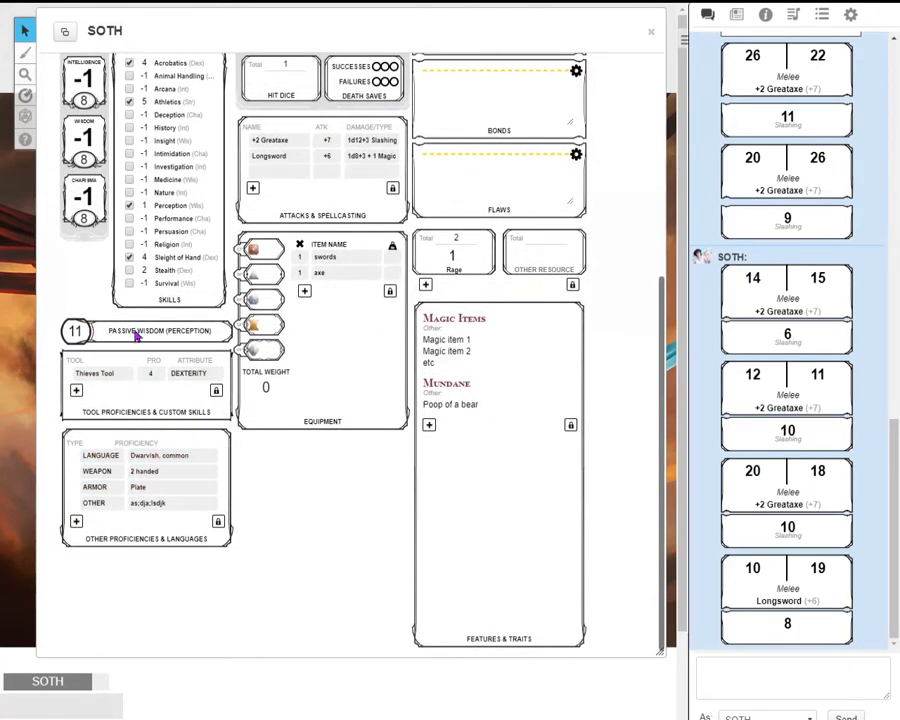
scroll(355, 303, "up", 1)
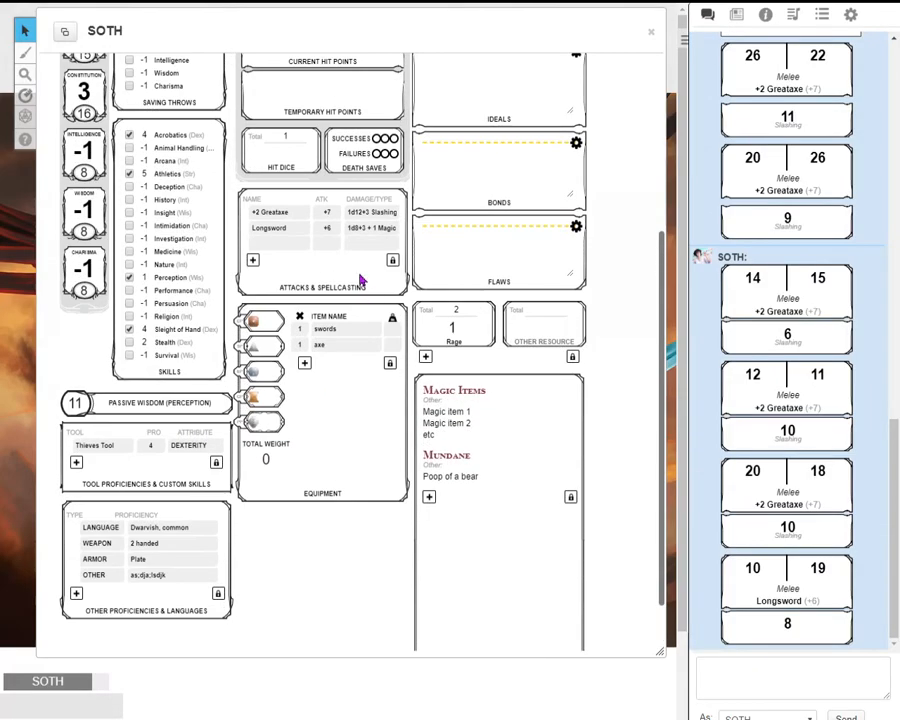
scroll(362, 281, "up", 2)
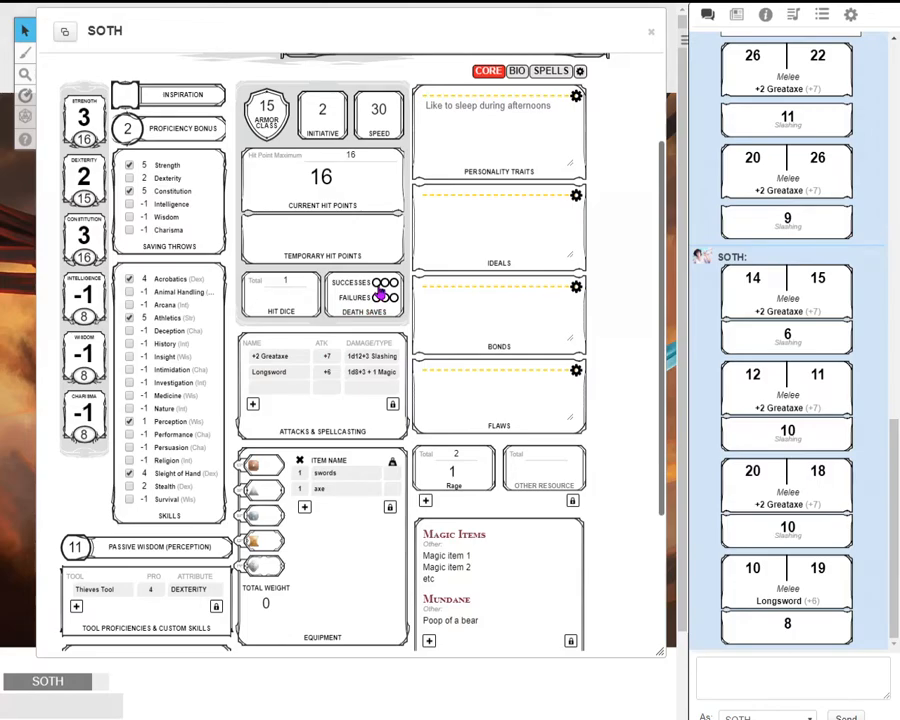
- Roll two death saving throws and inspect how the first result is calculated
left_click(377, 283)
left_click(372, 314)
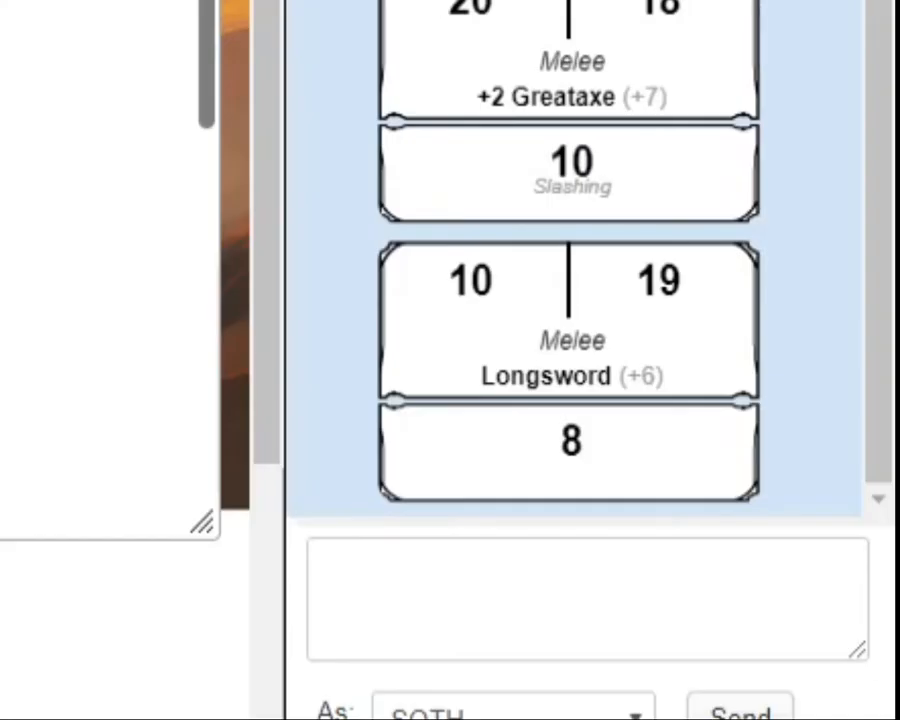
mouse_move(789, 626)
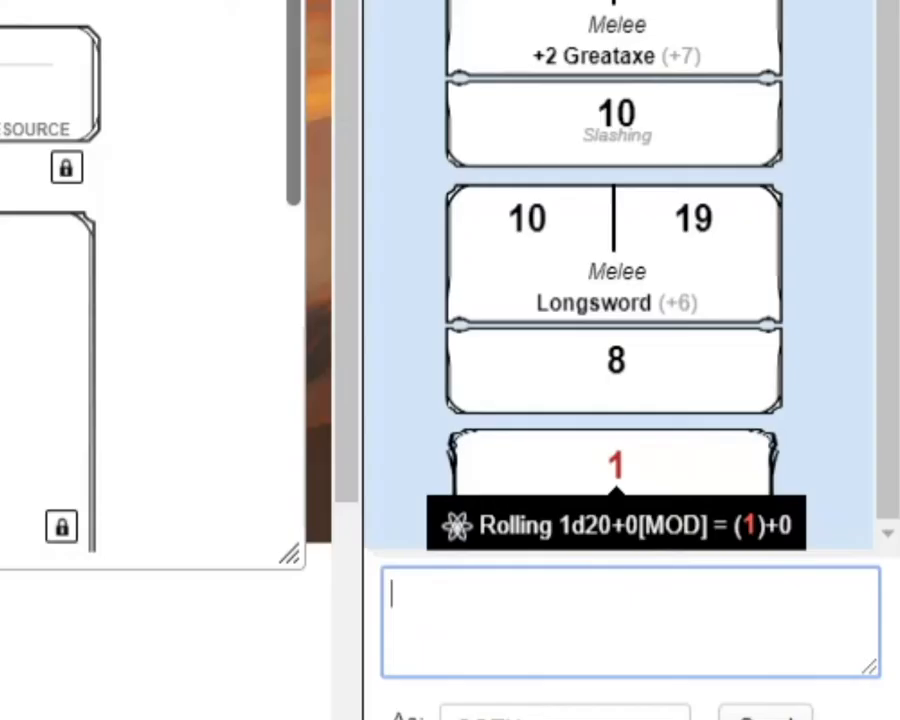
left_click(364, 318)
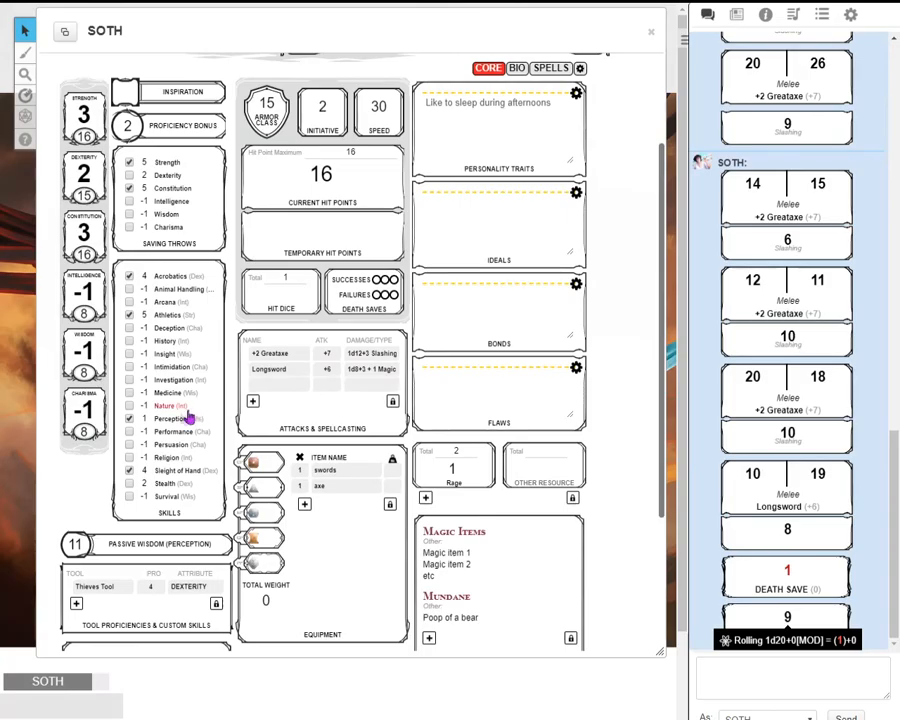
- Review the whole core page, from abilities and skills to attacks, equipment, proficiencies and features
scroll(385, 470, "up", 3)
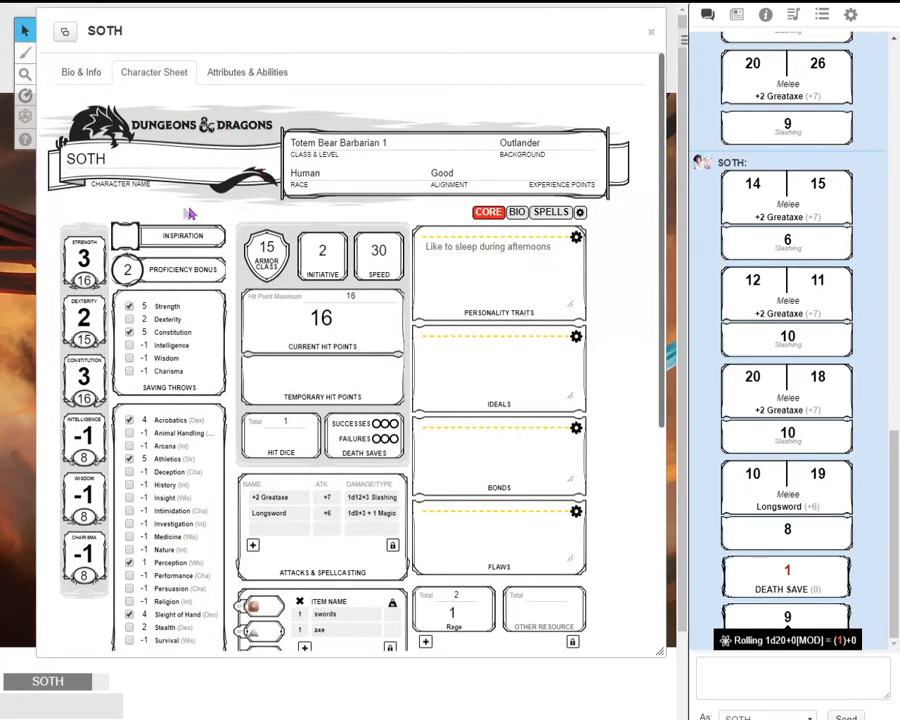
scroll(230, 258, "down", 3)
scroll(230, 262, "down", 2)
scroll(200, 360, "up", 4)
scroll(450, 350, "down", 4)
scroll(300, 400, "up", 5)
scroll(269, 350, "down", 2)
scroll(269, 350, "up", 5)
scroll(381, 330, "down", 5)
scroll(381, 330, "up", 5)
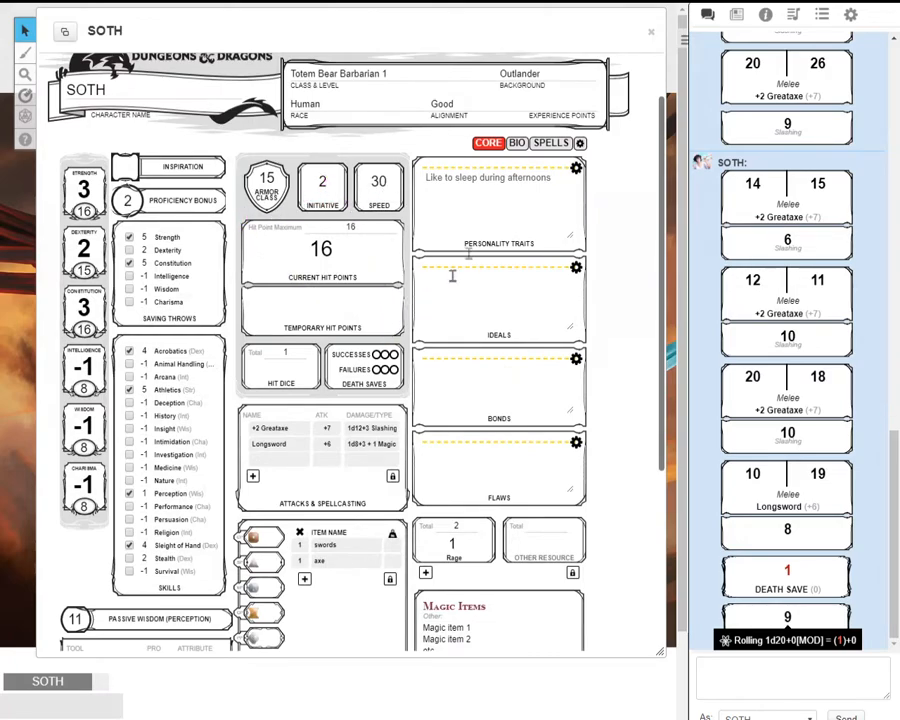
- Open the character's Bio page and look through its appearance, backstory, allies, features and treasure sections
left_click(517, 144)
scroll(364, 298, "down", 3)
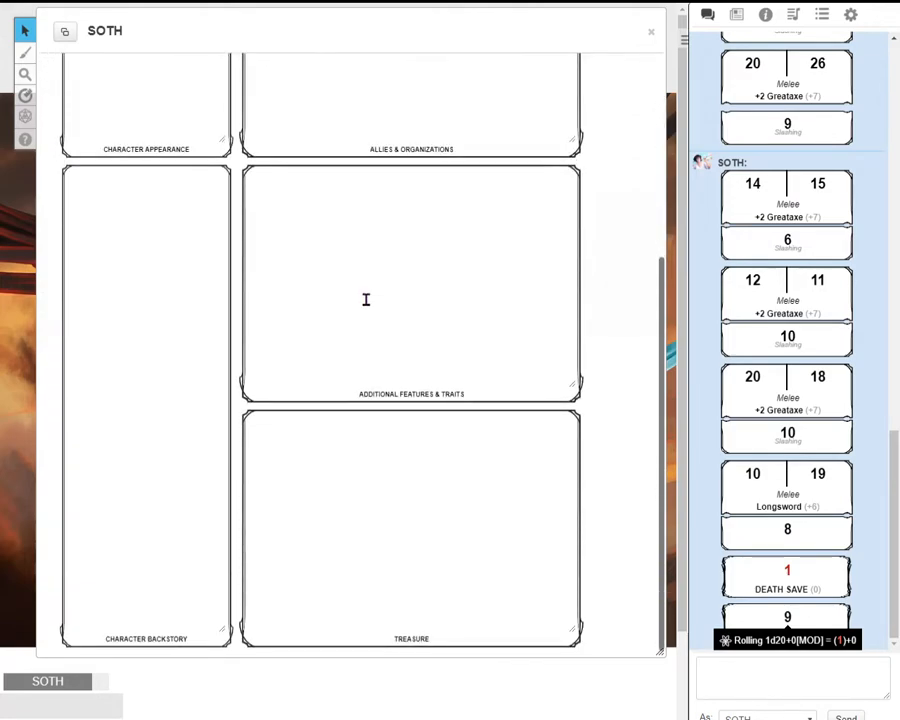
- List Zentharim and SOTHLAND on separate lines, each followed by a dash, under Allies & Organizations
scroll(200, 420, "up", 5)
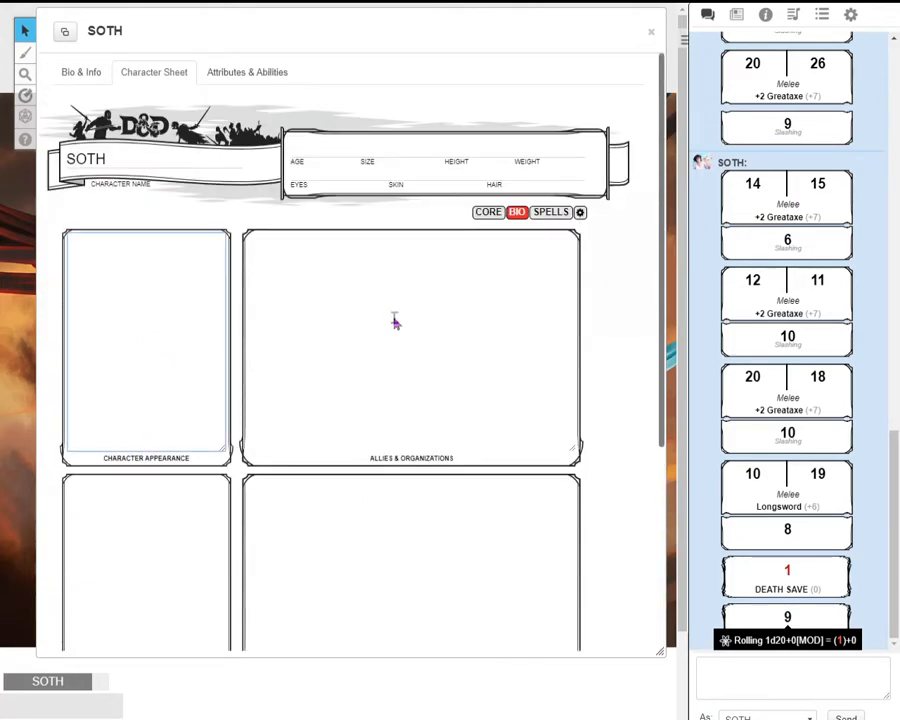
left_click(327, 532)
scroll(323, 506, "down", 5)
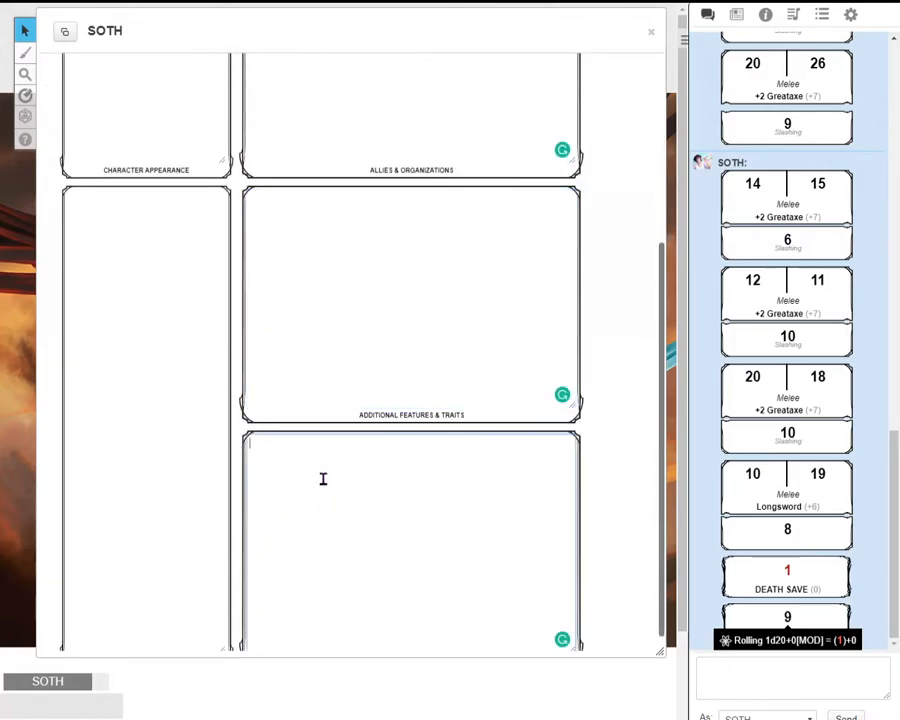
scroll(304, 270, "up", 5)
left_click(160, 217)
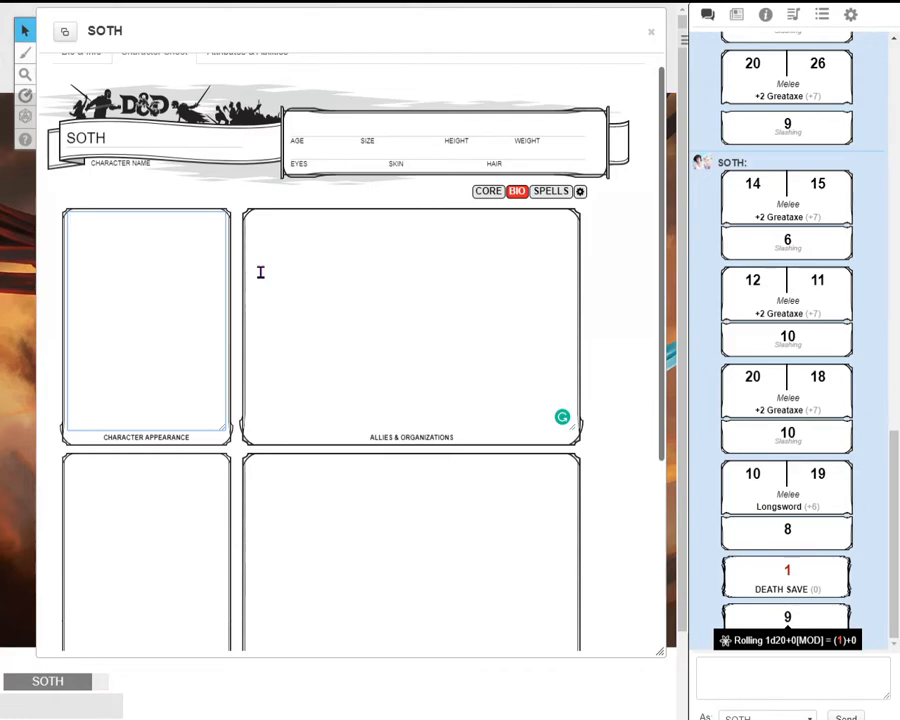
left_click(260, 272)
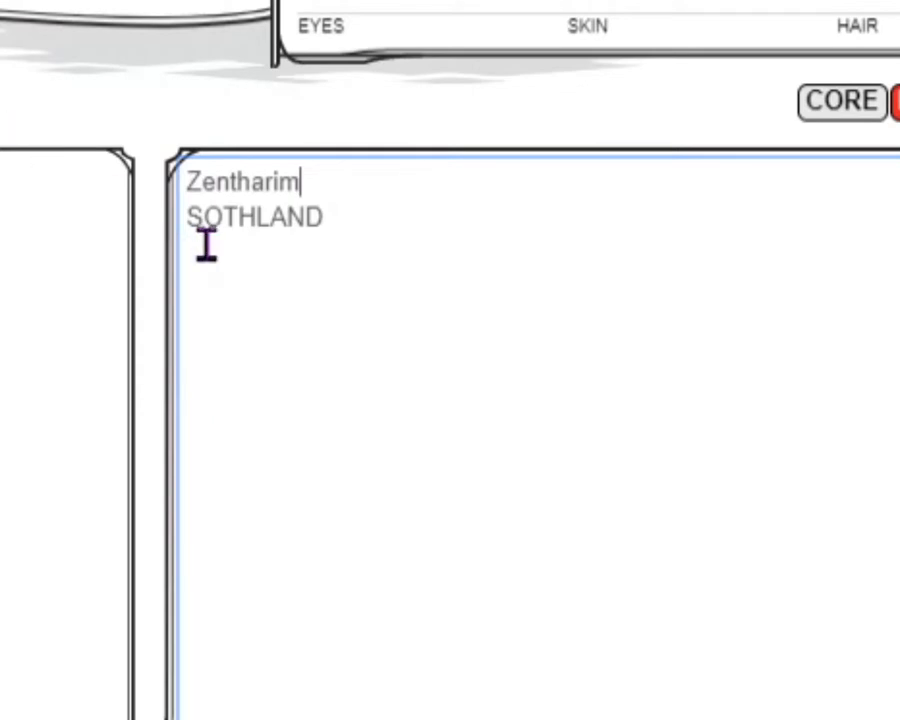
type("-+")
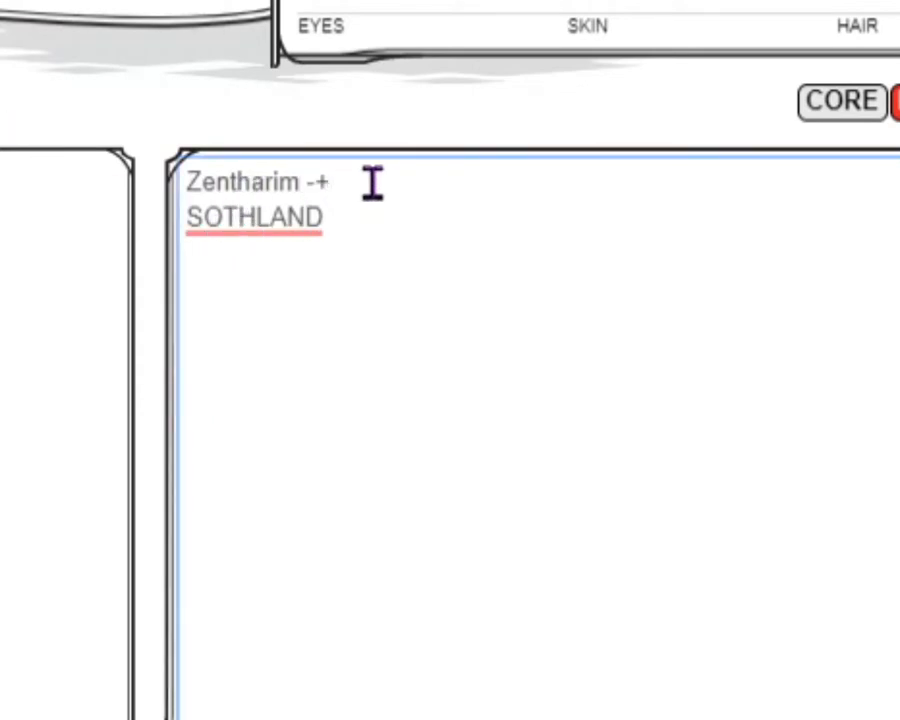
left_click(364, 234)
type("-")
- Go through the Additional Features & Traits, Treasure, Character Backstory and Character Appearance sections of the Bio page
left_click(208, 325)
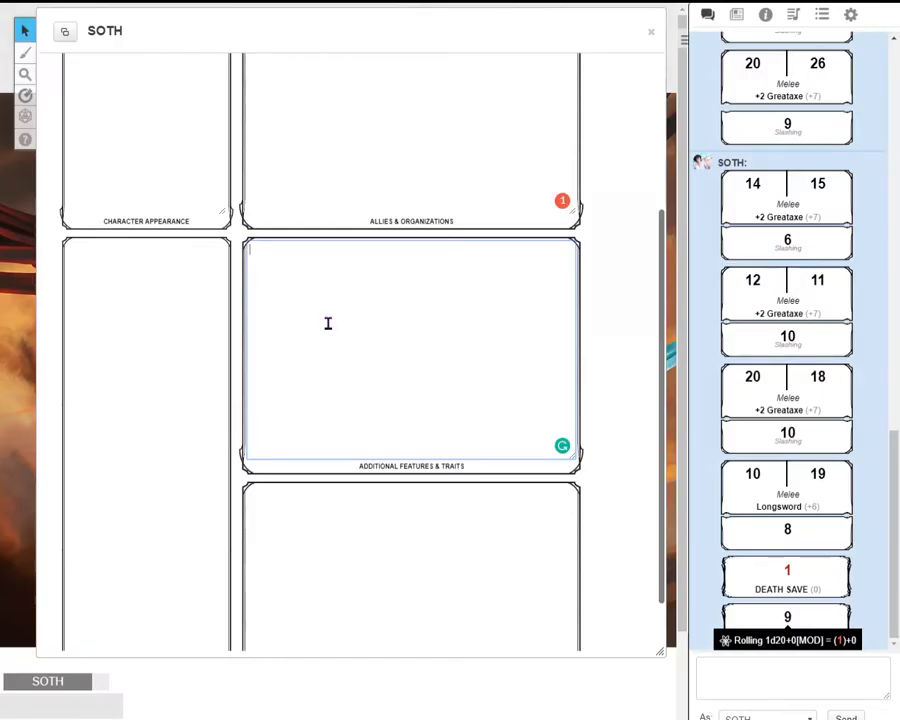
scroll(329, 323, "down", 1)
left_click(322, 462)
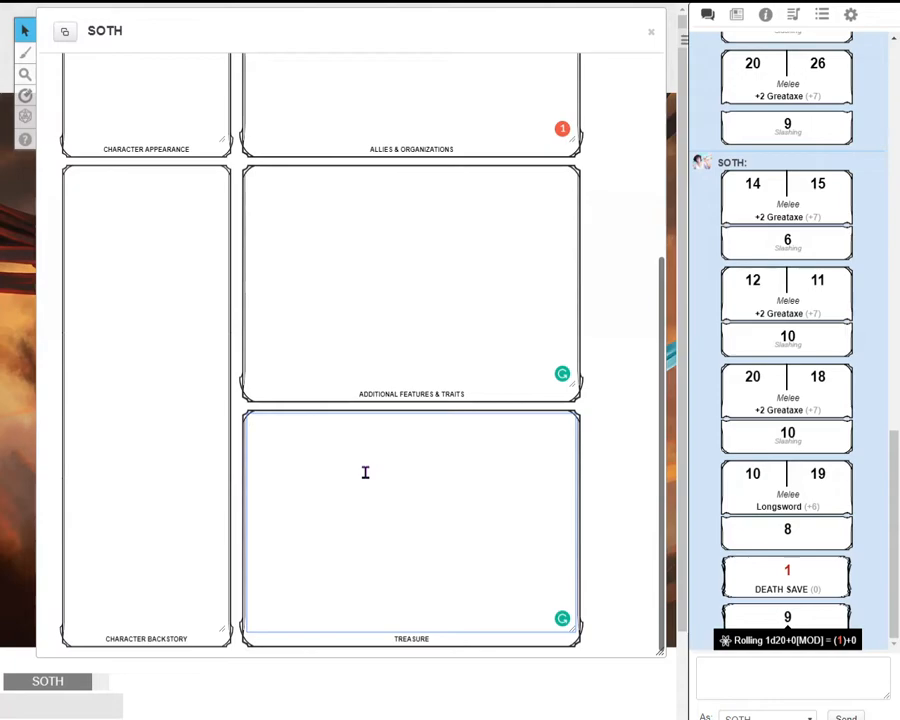
left_click(111, 349)
scroll(106, 337, "up", 3)
left_click(96, 287)
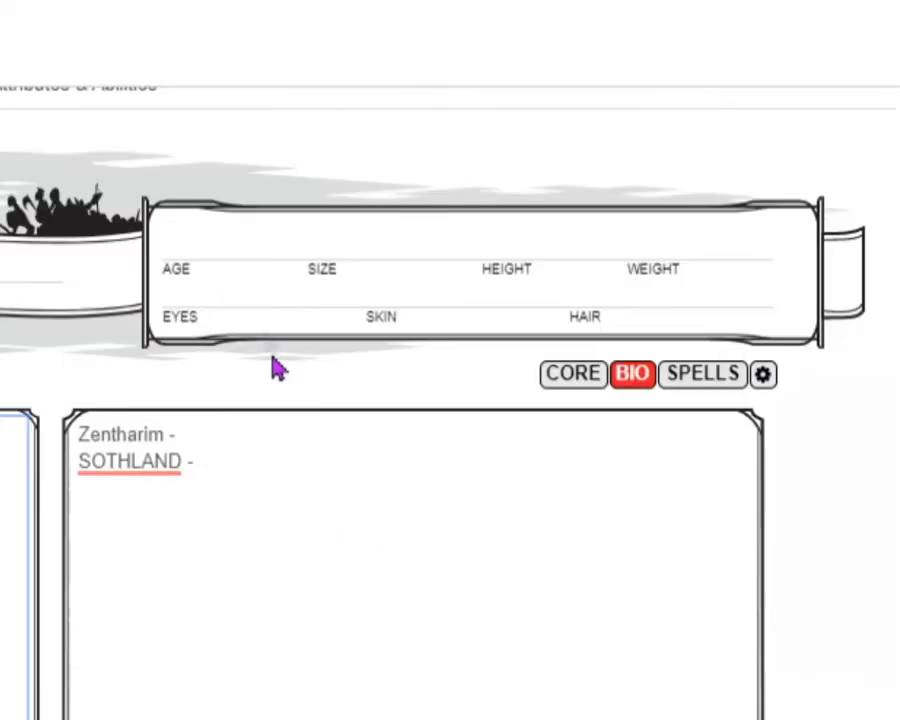
- Enter age 35, size M and height 5'11 in the character's bio header
left_click(325, 135)
type("35")
key("Tab")
type("M")
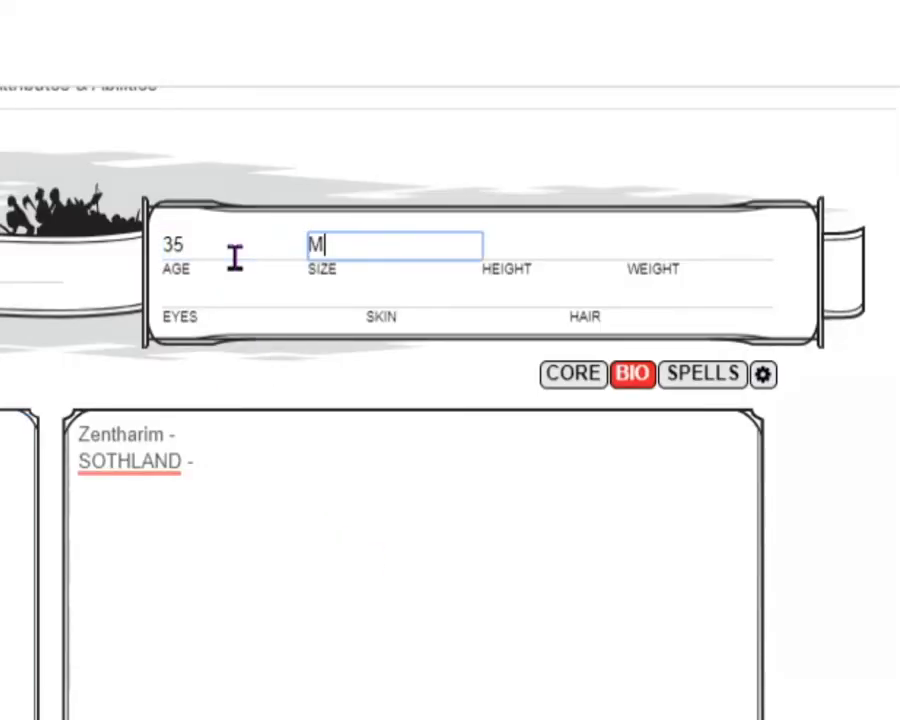
key("Tab")
type("5")
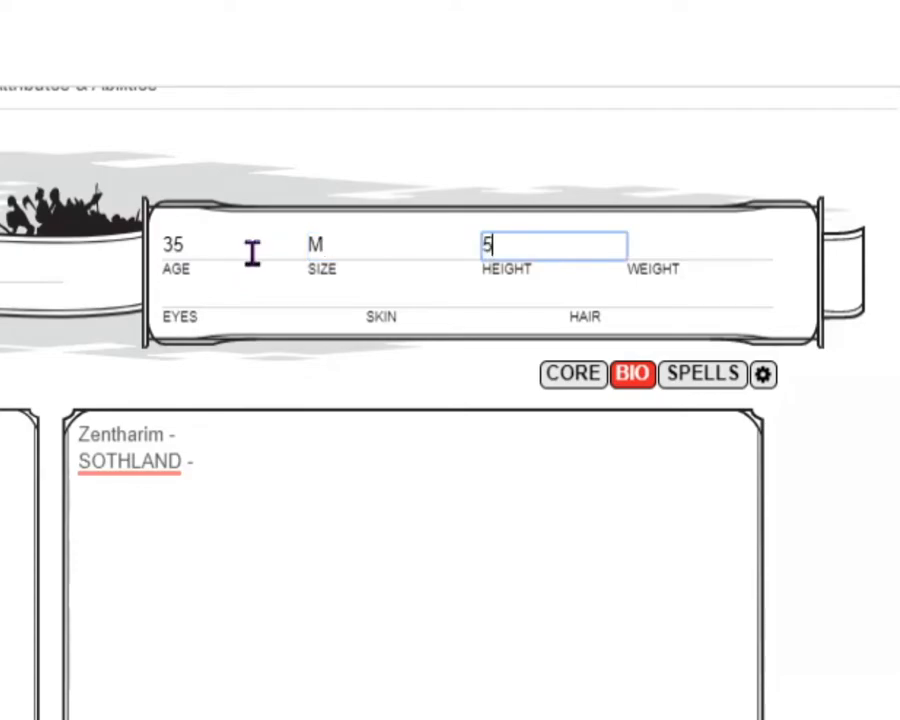
type("'11")
key("Tab")
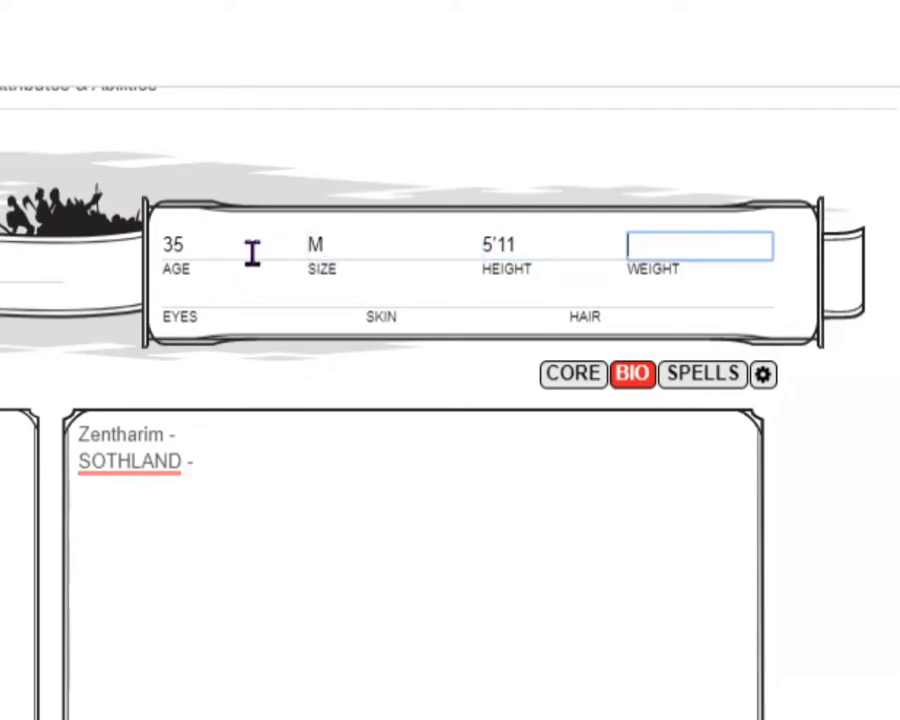
- Fill in weight 150, Black eyes, Brown skin and Black hair in the bio header
type("150")
key("Tab")
type("Black")
key("Tab")
type("Brown")
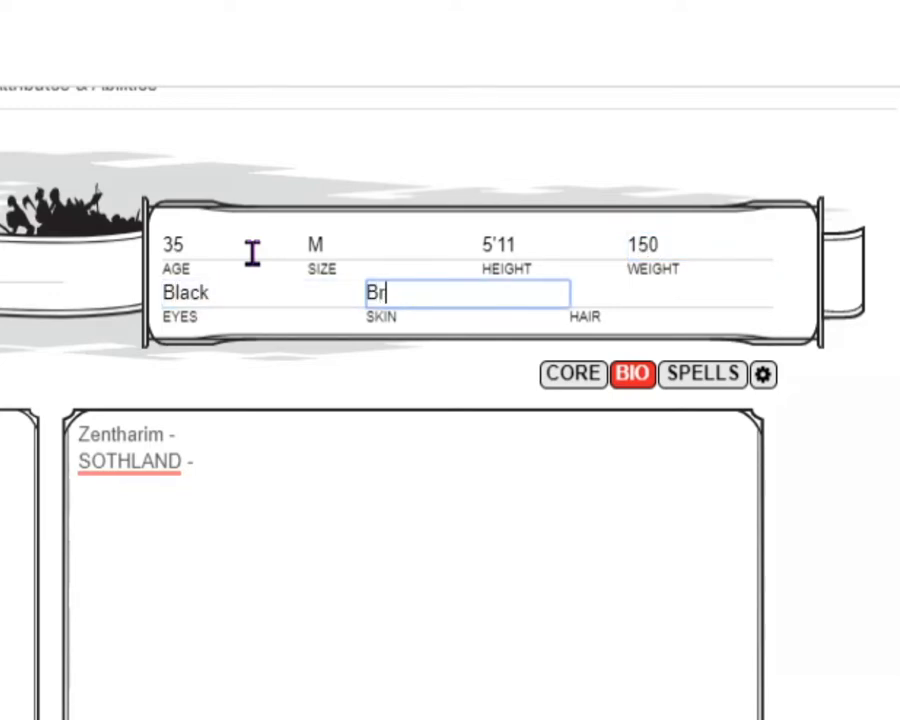
key("Tab")
type("Black")
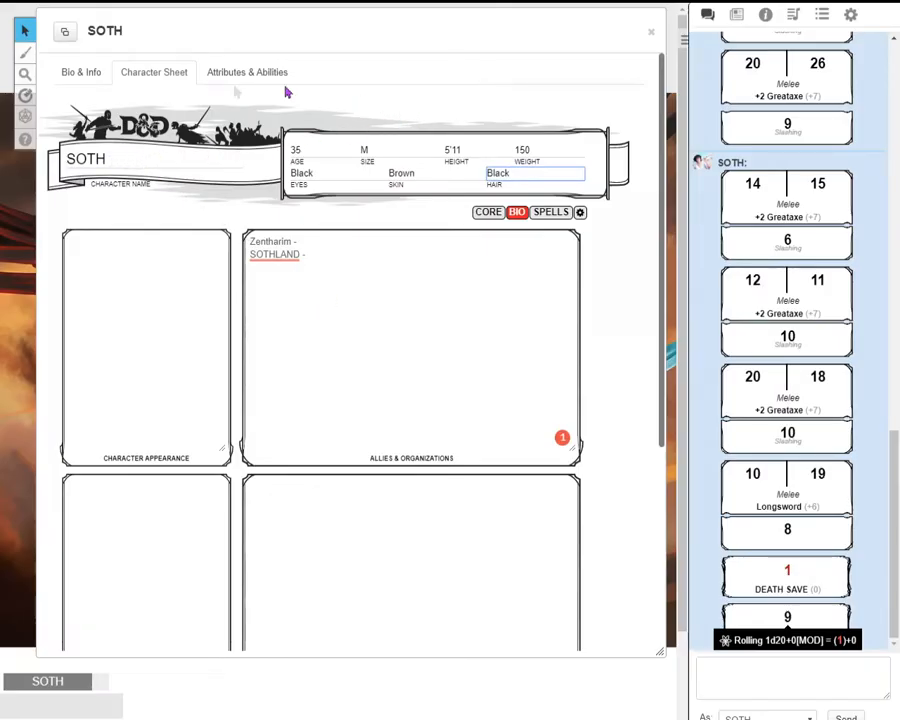
- Open the character's Spells page and look over its spellcasting header and spell levels
scroll(301, 444, "down", 3)
scroll(300, 484, "up", 3)
left_click(545, 214)
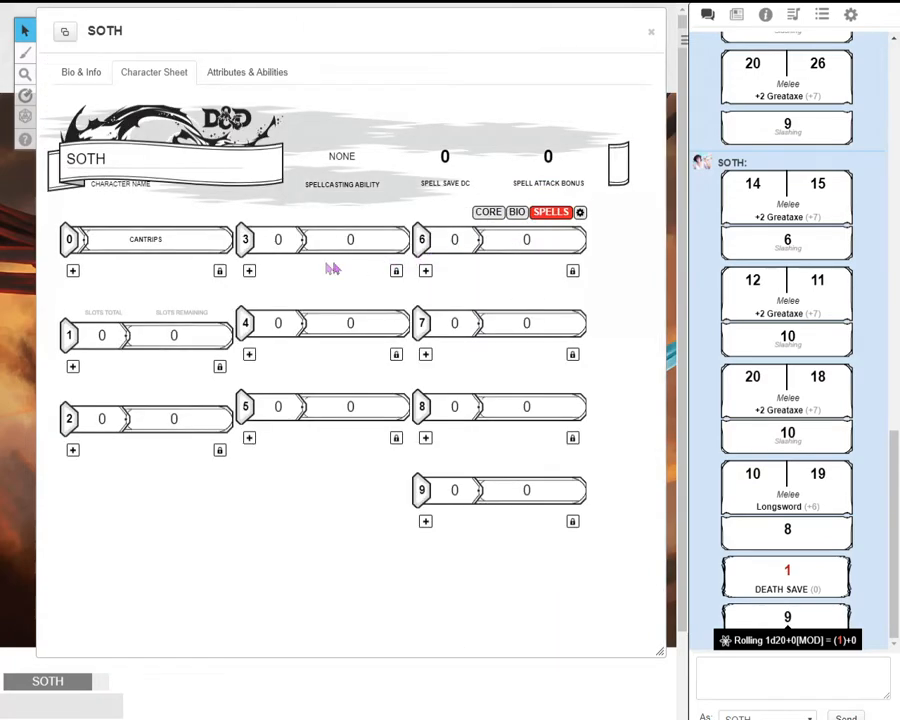
left_click(168, 165)
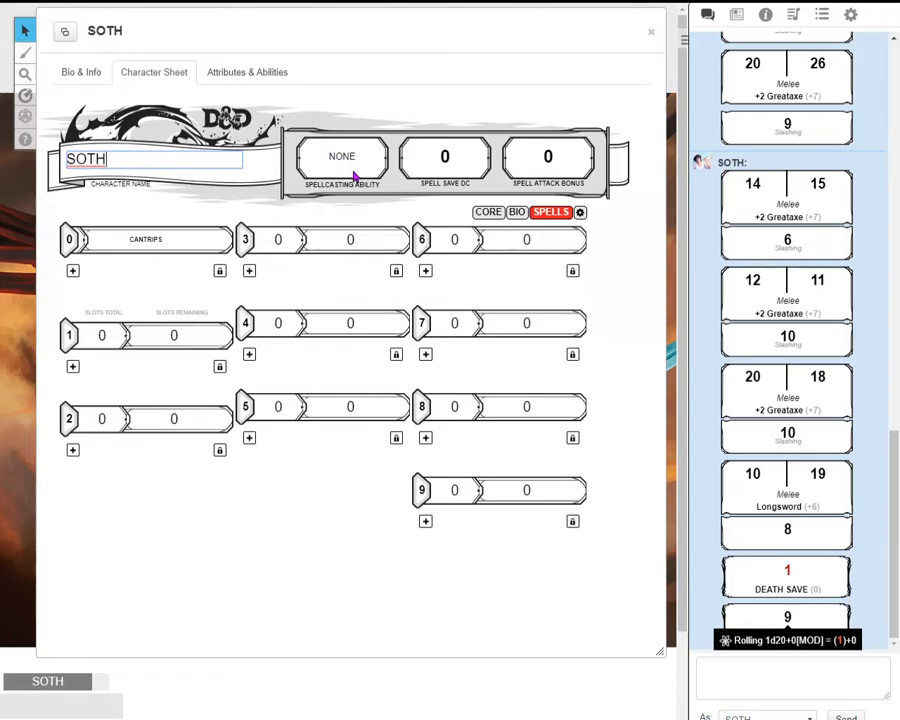
- Return to the core page and change the character's class to Wizard
left_click(489, 215)
left_click(381, 165)
left_click(336, 147)
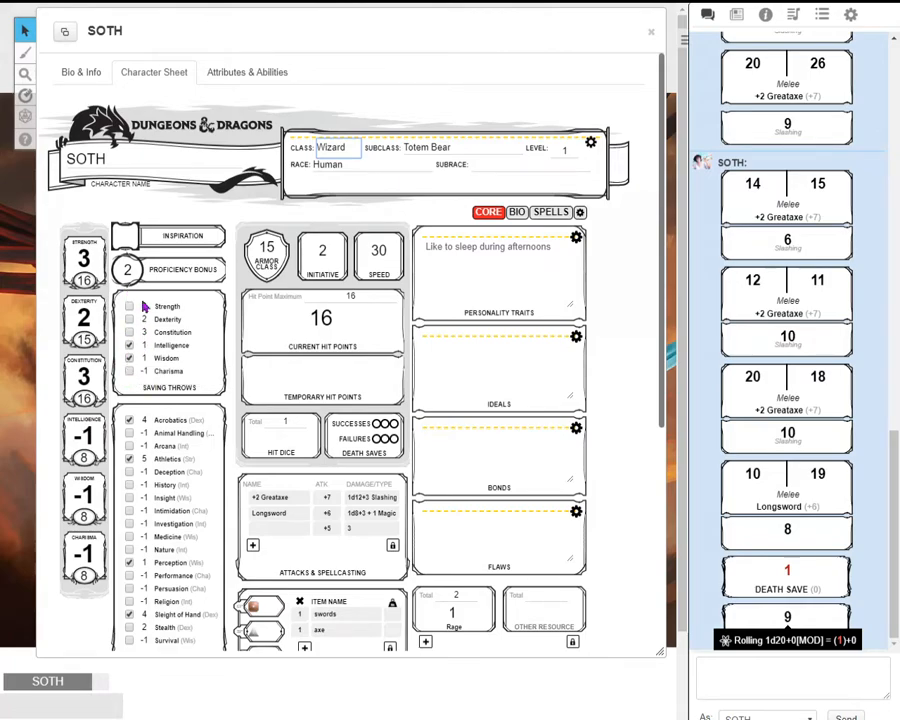
- Reset the Strength, Dexterity and Constitution scores to 10
left_click(129, 358)
left_click_drag(91, 341, 69, 348)
key("BackSpace")
left_click_drag(92, 399, 74, 402)
key("BackSpace")
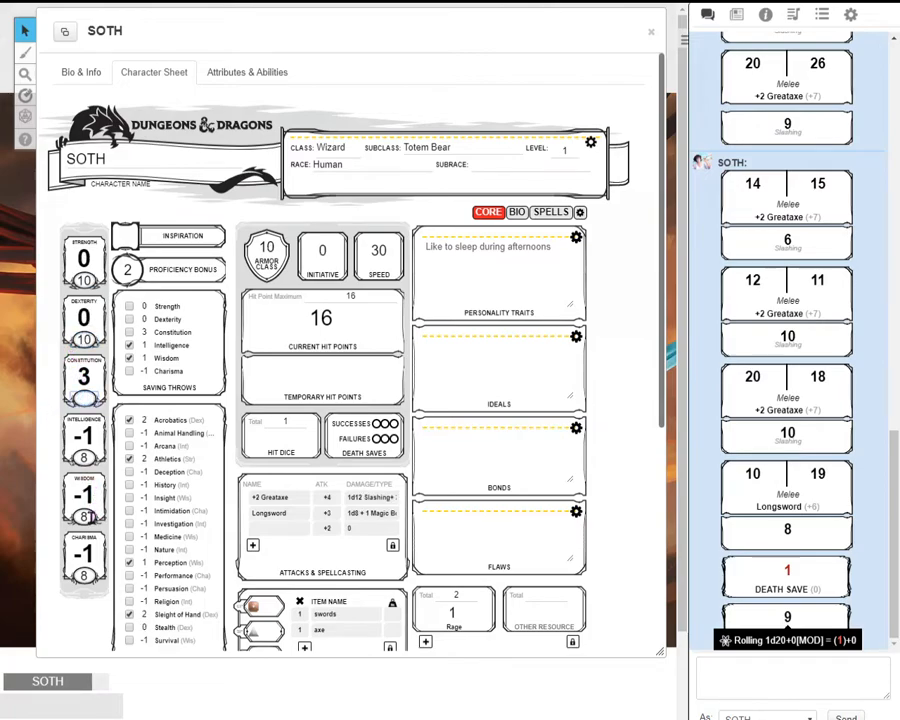
type("10")
- Set Intelligence to 16, Constitution to 14 and Wisdom to 15
left_click_drag(90, 456, 75, 458)
type("16")
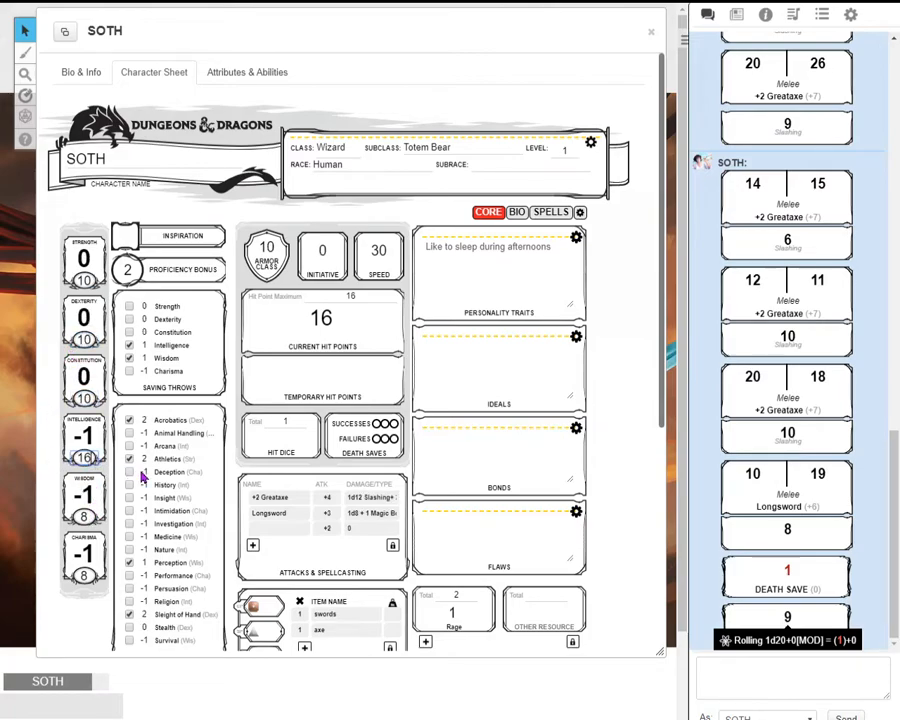
left_click_drag(91, 399, 72, 401)
type("14")
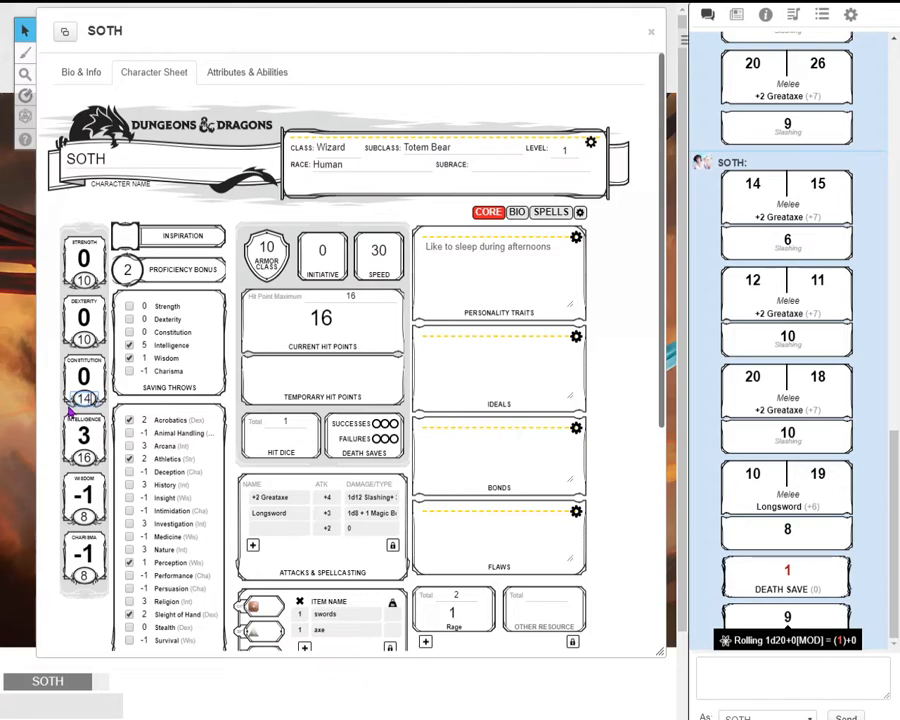
left_click_drag(91, 517, 68, 519)
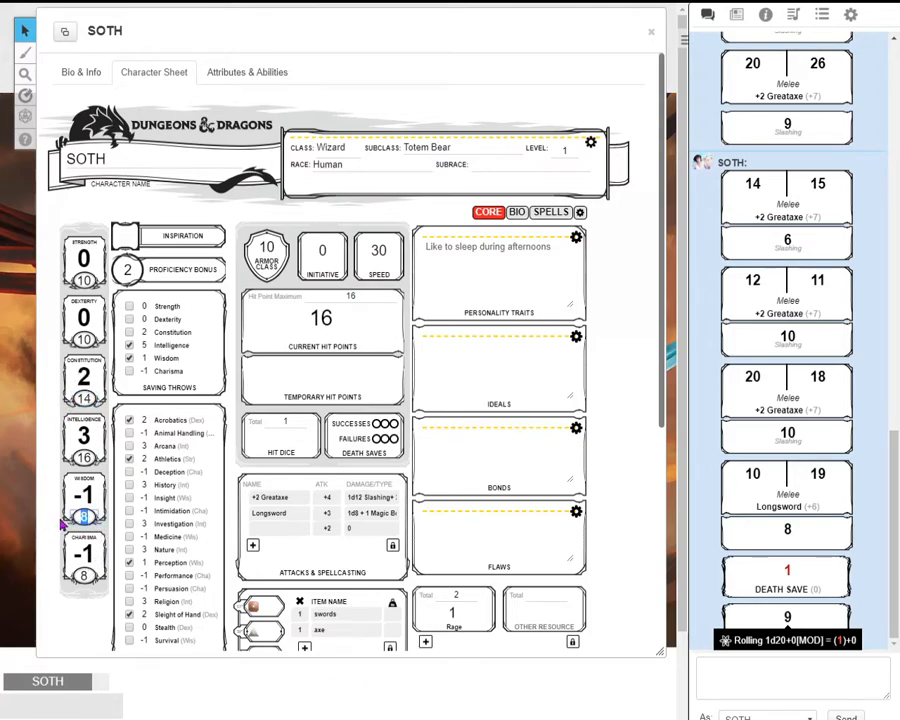
type("15")
key("Return")
- Clear the Totem Bear subclass and close the class settings in the sheet header
scroll(232, 389, "down", 3)
scroll(232, 389, "up", 3)
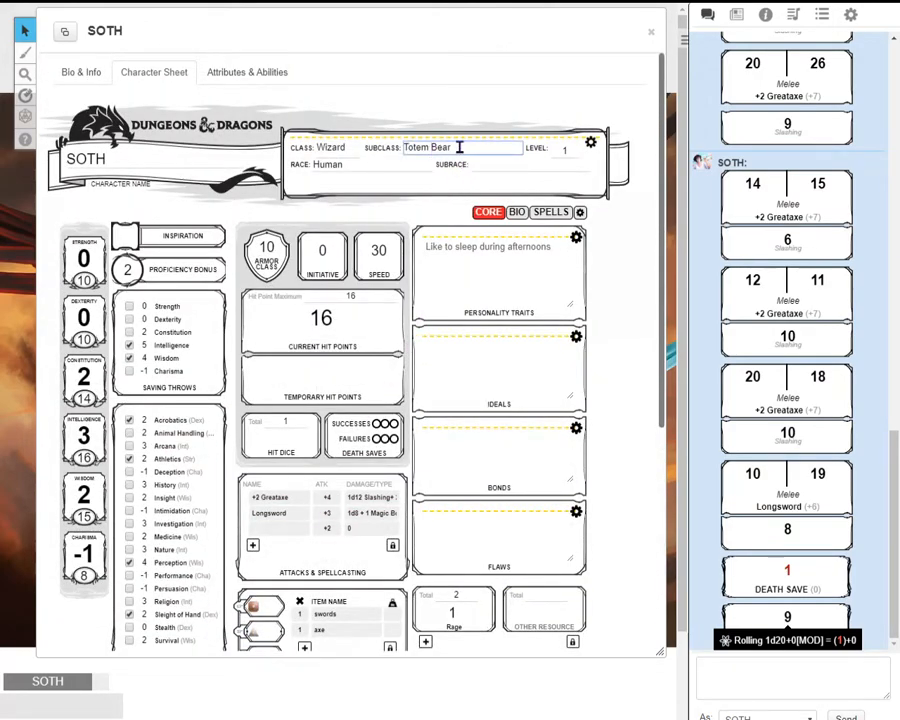
left_click_drag(458, 146, 351, 162)
key("BackSpace")
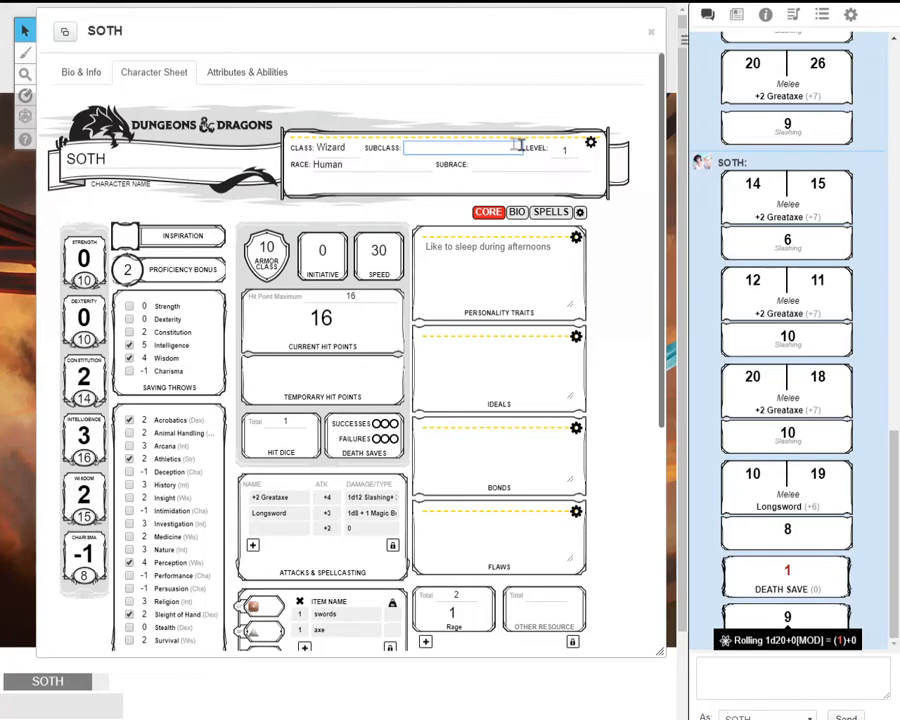
left_click(590, 144)
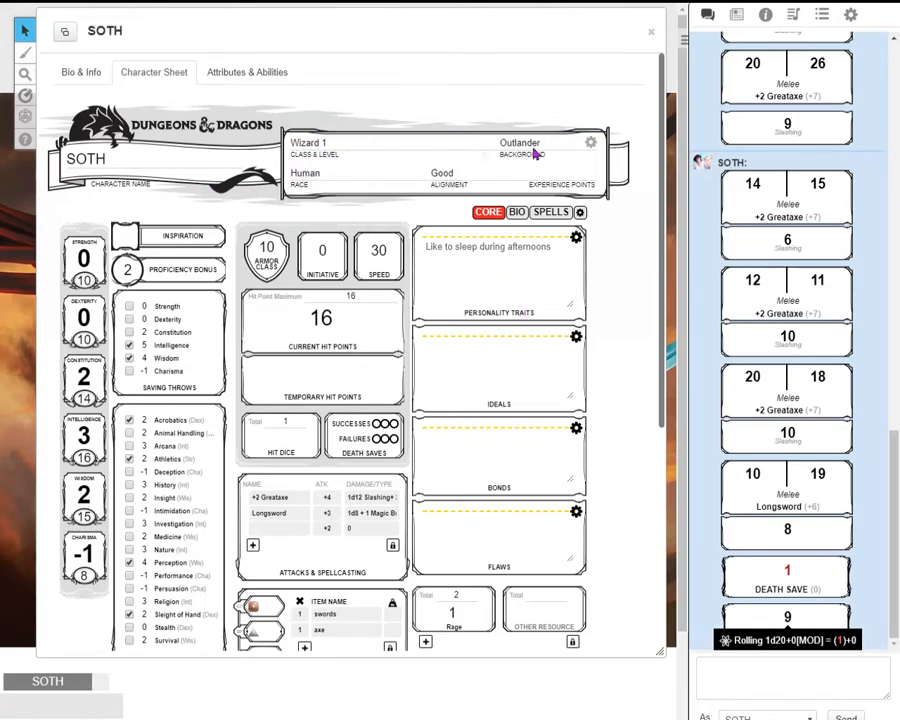
- Open the Spells page and look through the available spellcasting ability options
left_click(551, 212)
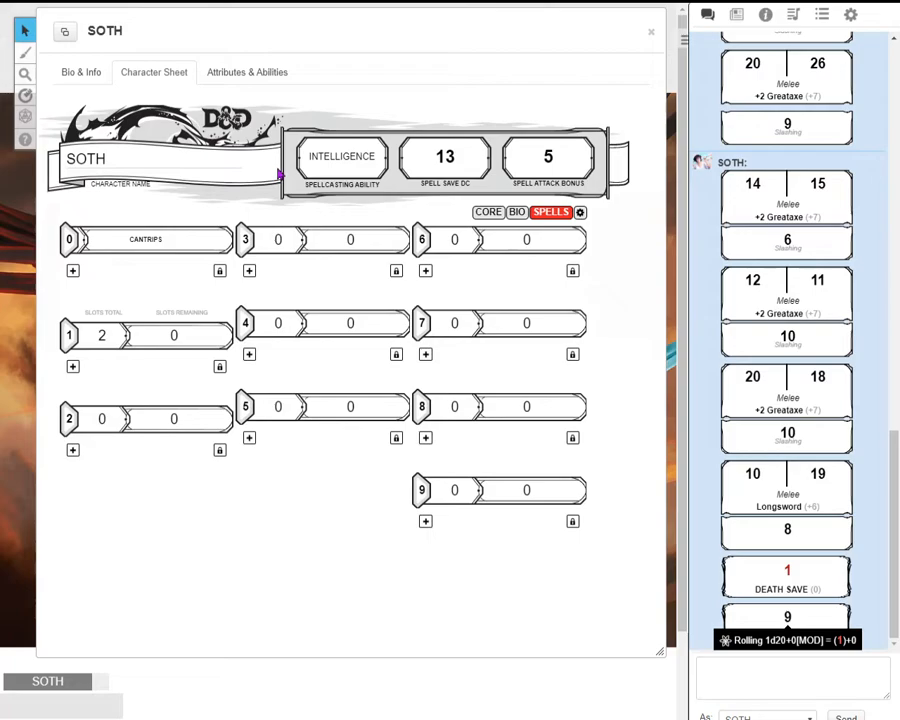
left_click(329, 156)
left_click(329, 157)
left_click(342, 173)
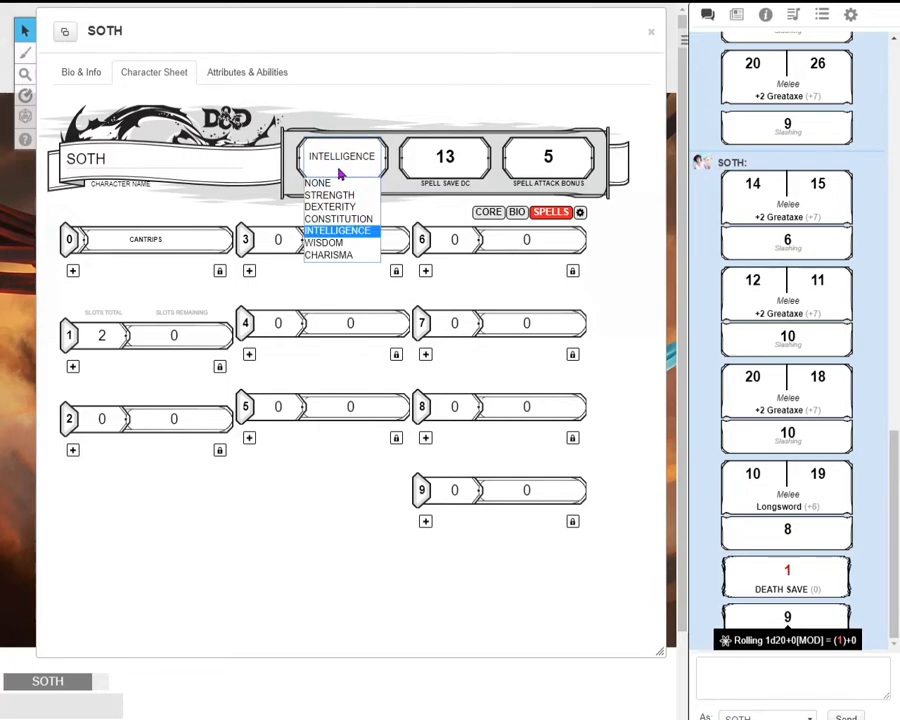
left_click(340, 174)
left_click(340, 175)
left_click(343, 184)
- Try Charisma and Dexterity as the spellcasting ability, restoring Intelligence after each
left_click(343, 180)
left_click(346, 256)
left_click(346, 167)
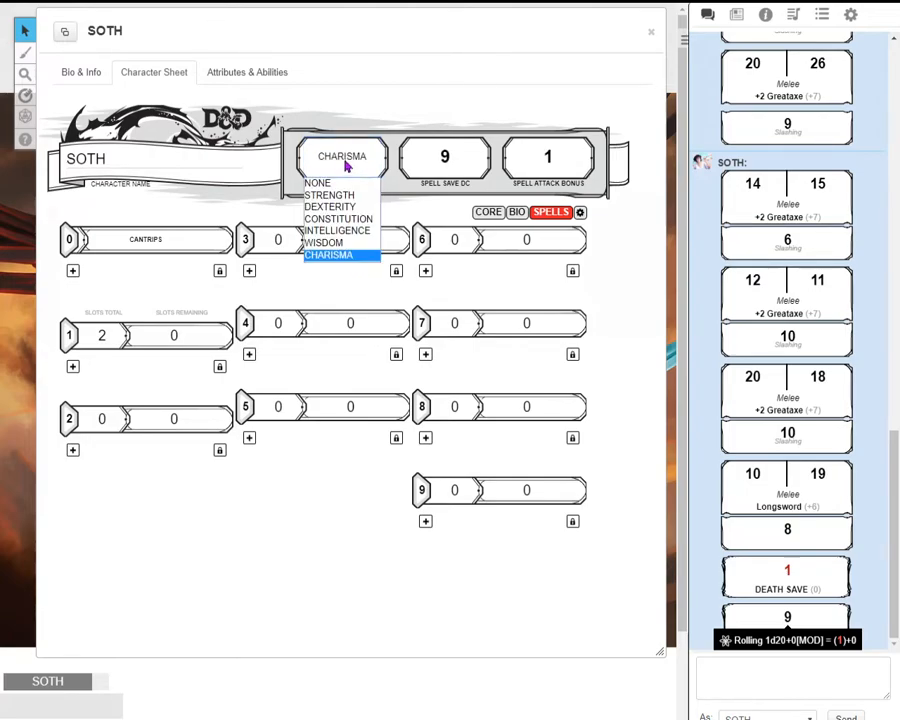
left_click(355, 231)
left_click(348, 180)
left_click(353, 208)
left_click(341, 160)
left_click(343, 231)
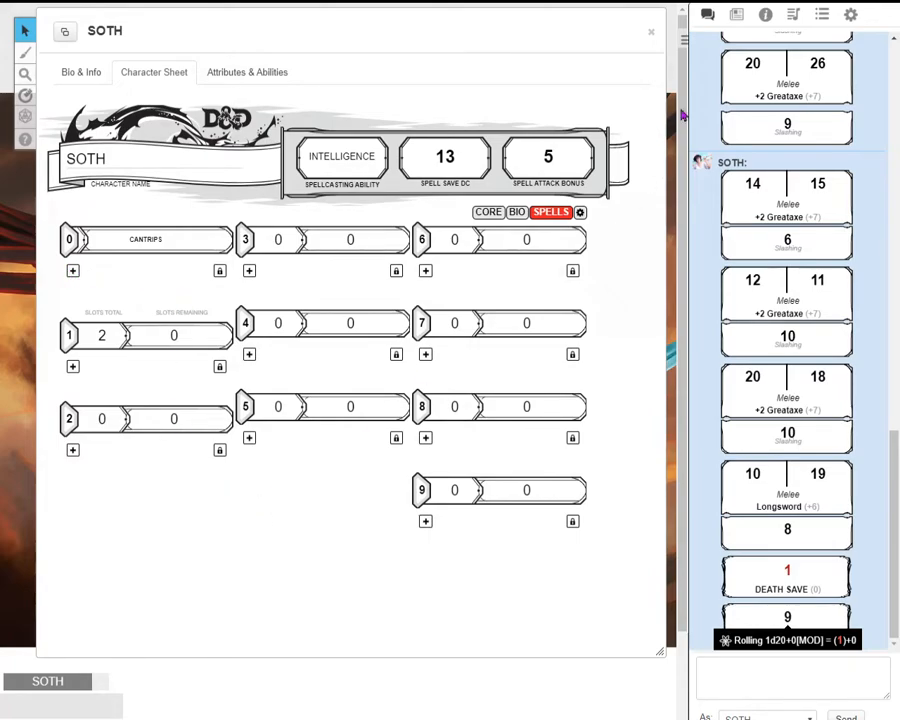
- Search the D&D 5th Edition compendium for "pres" and add Prestidigitation to the sheet's cantrips
left_click(763, 17)
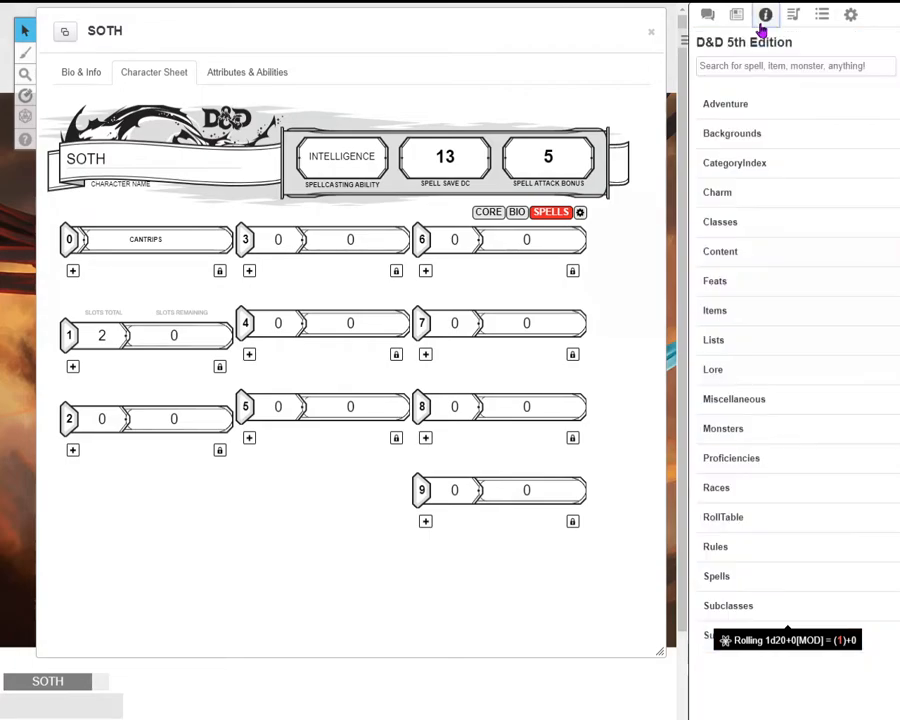
left_click(710, 69)
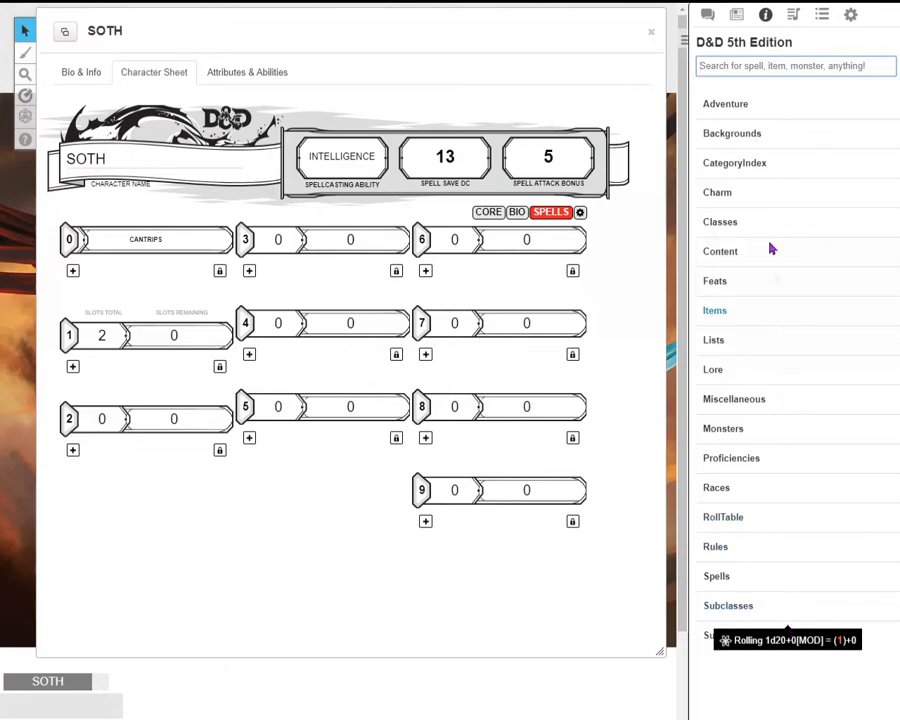
left_click(727, 65)
type("p")
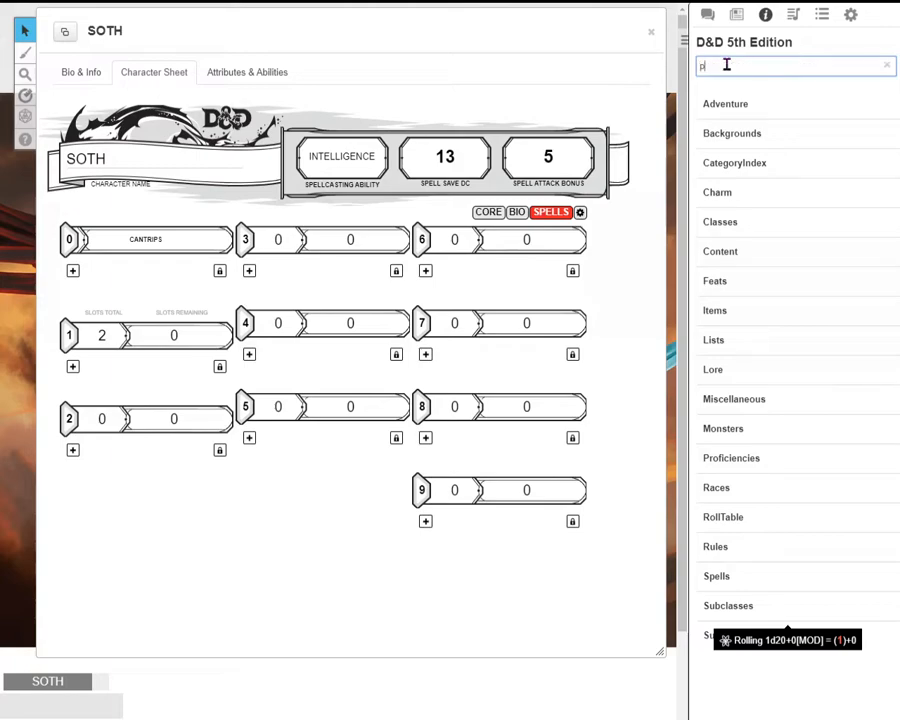
type("res")
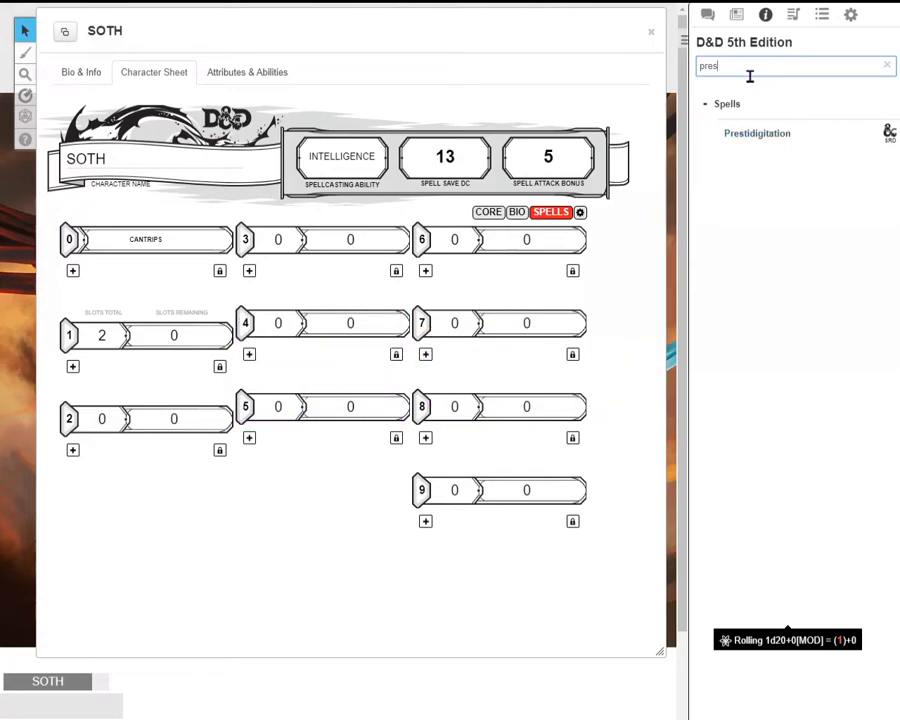
left_click_drag(760, 138, 195, 291)
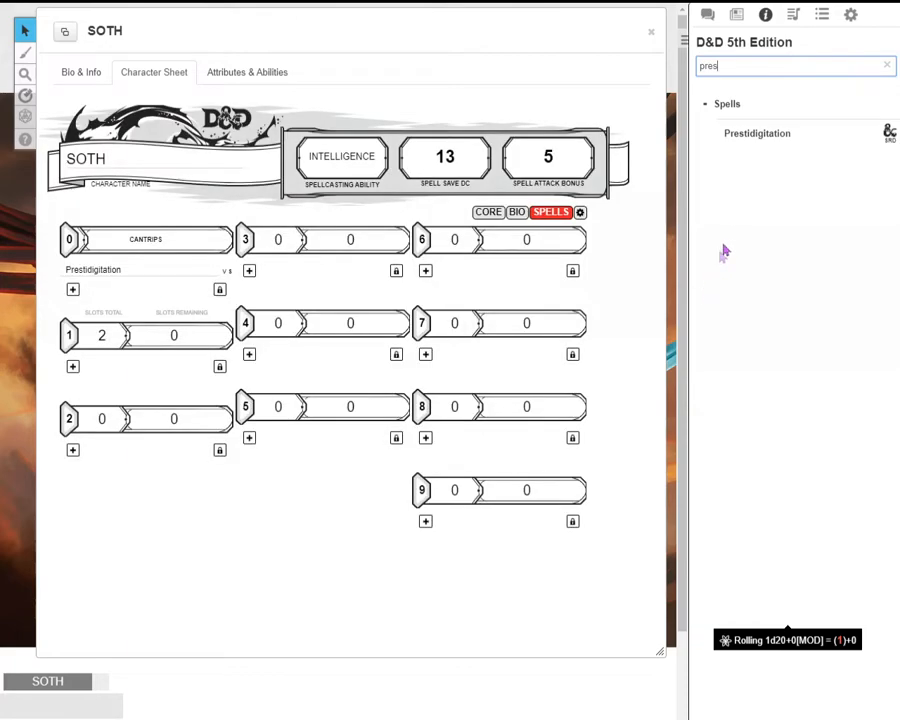
- Open the Prestidigitation compendium entry, look through its description and close it
left_click(752, 145)
left_click_drag(353, 106, 303, 44)
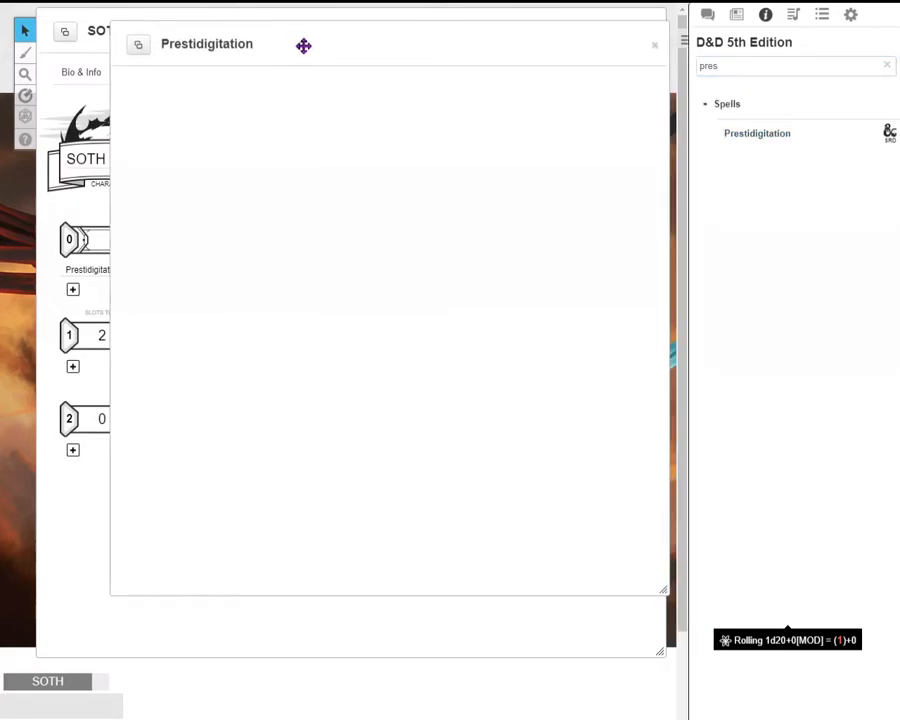
scroll(358, 285, "down", 6)
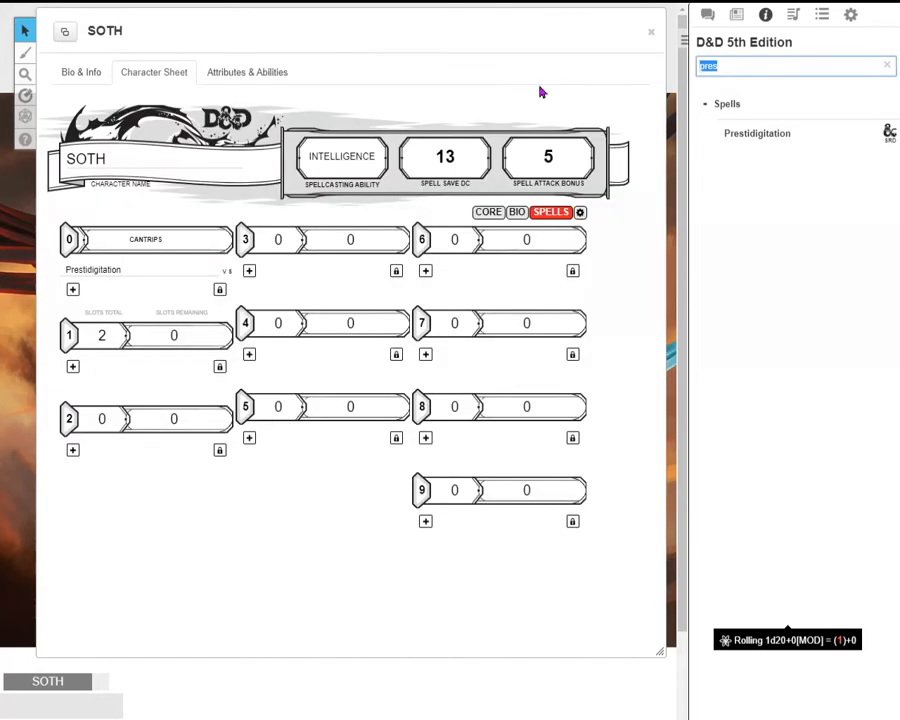
- Find Fire Bolt and Shield in the compendium and add them to the cantrips and level 1 spells respectively
type("fi")
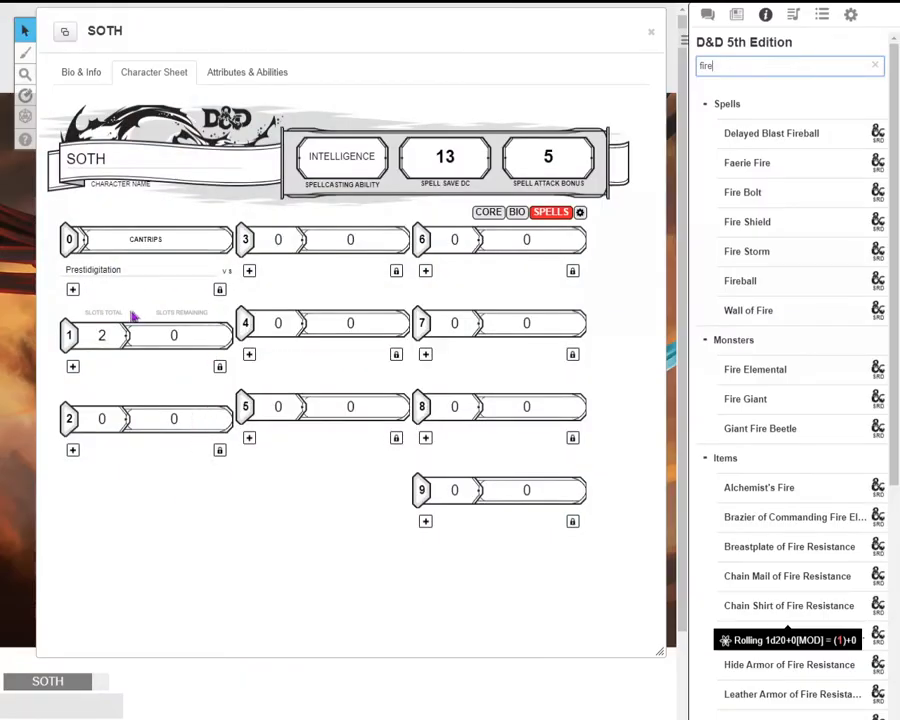
left_click_drag(133, 313, 110, 288)
left_click(727, 66)
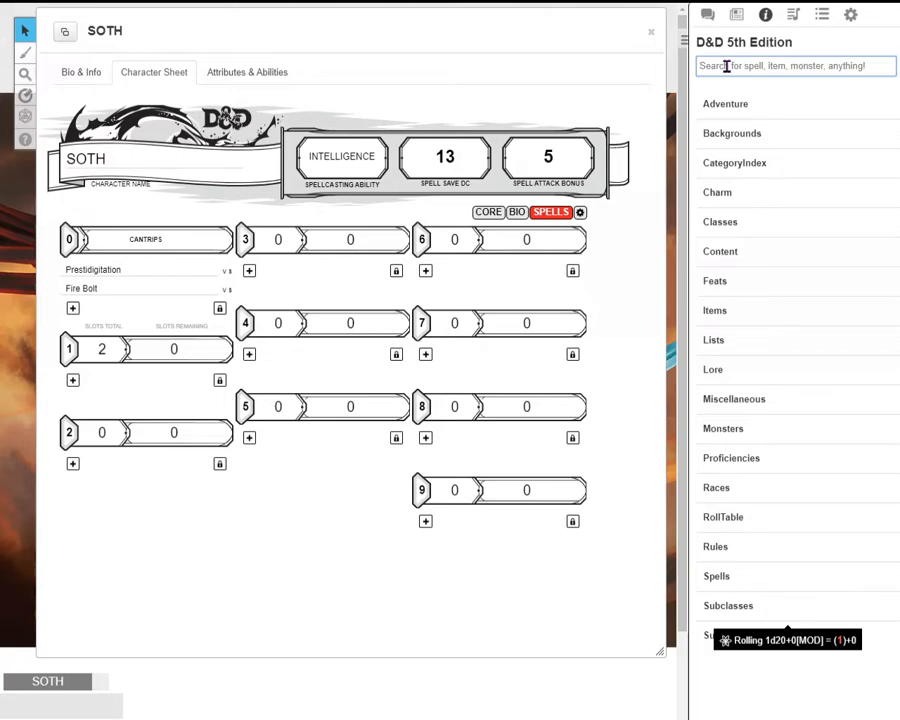
type("shiel")
left_click_drag(738, 162, 126, 388)
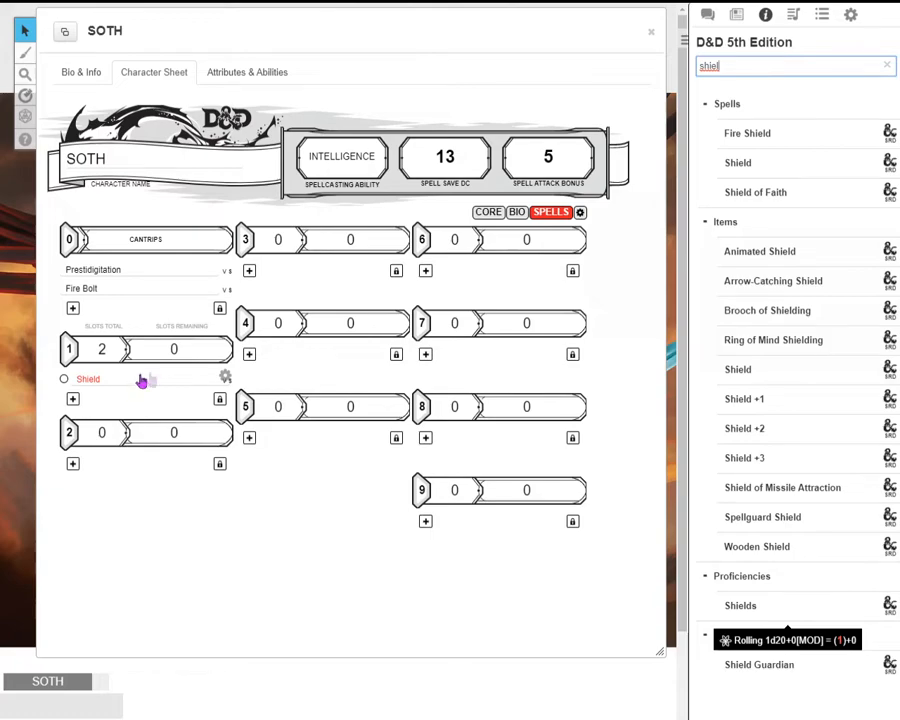
- Find Misty Step and Fireball in the compendium and add them to the level 2 and level 3 spells respectively
left_click_drag(740, 66, 605, 104)
type("mis")
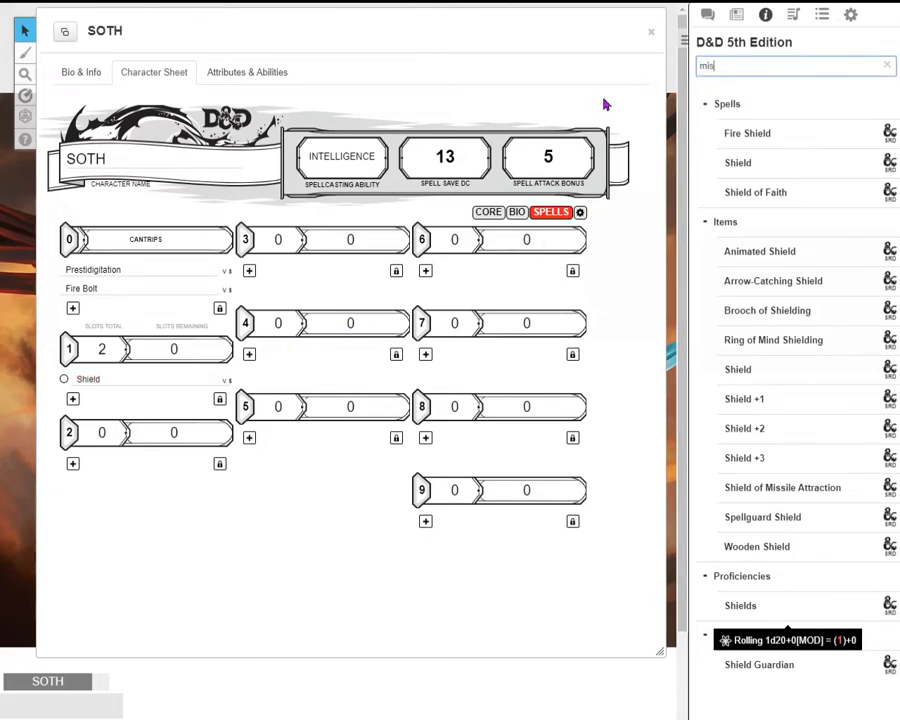
type("ty ste")
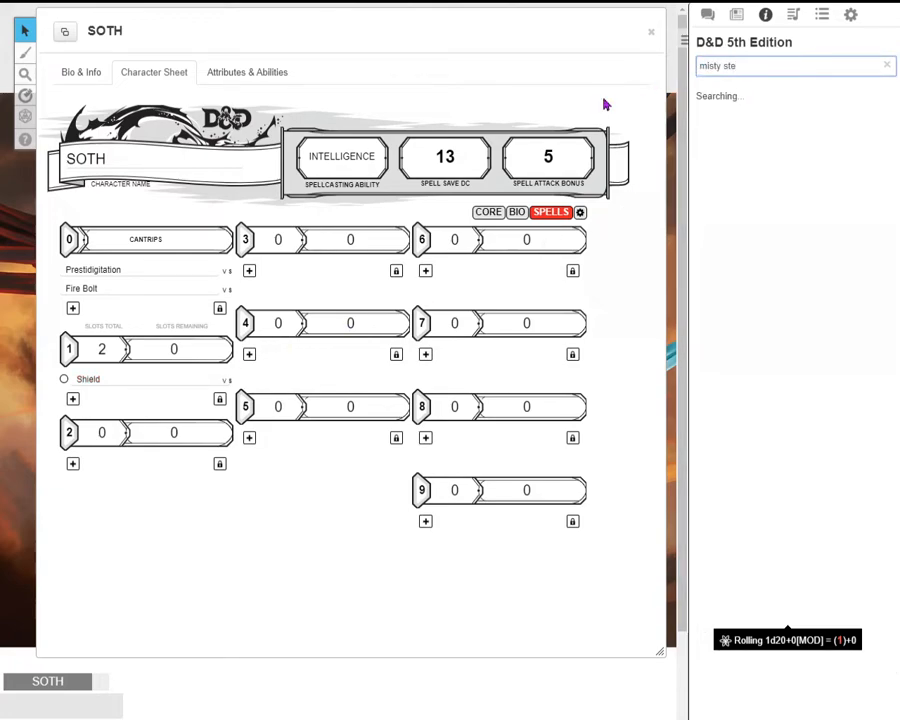
left_click_drag(747, 133, 289, 405)
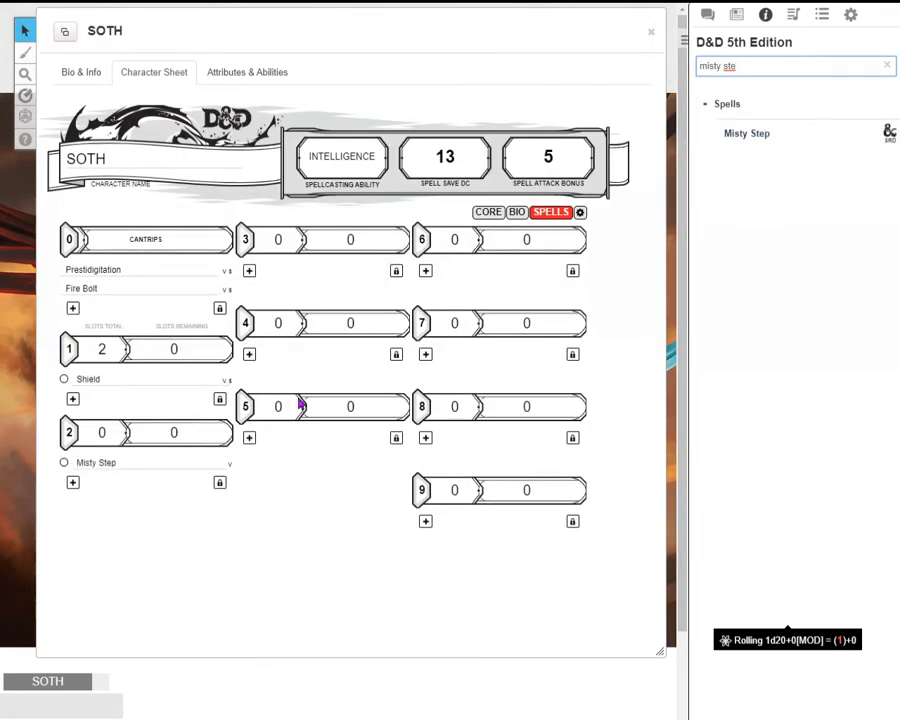
left_click_drag(749, 67, 605, 104)
type("fireball")
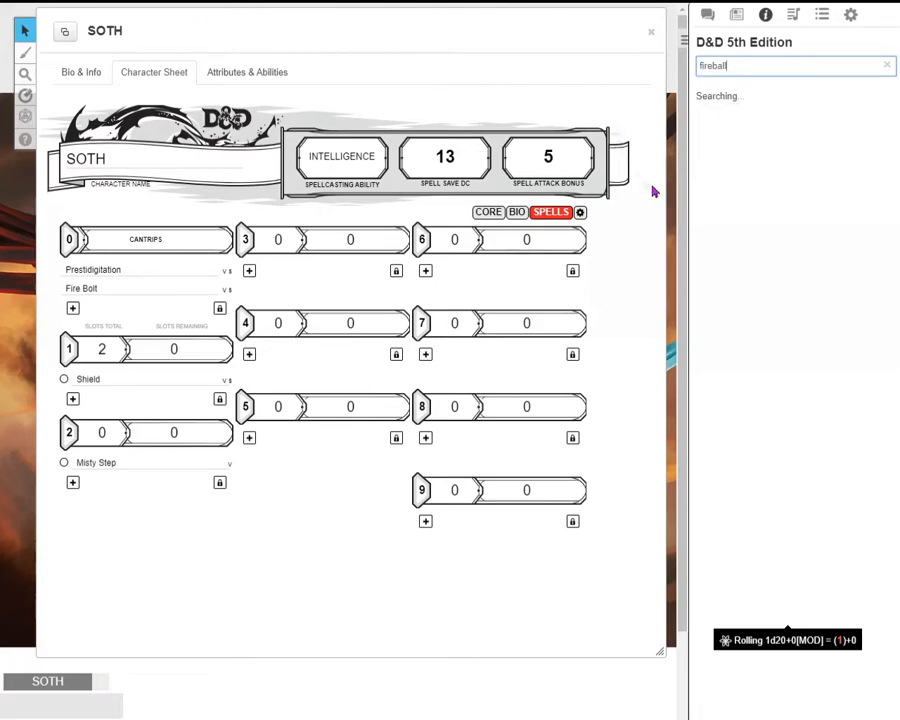
left_click_drag(765, 176, 357, 316)
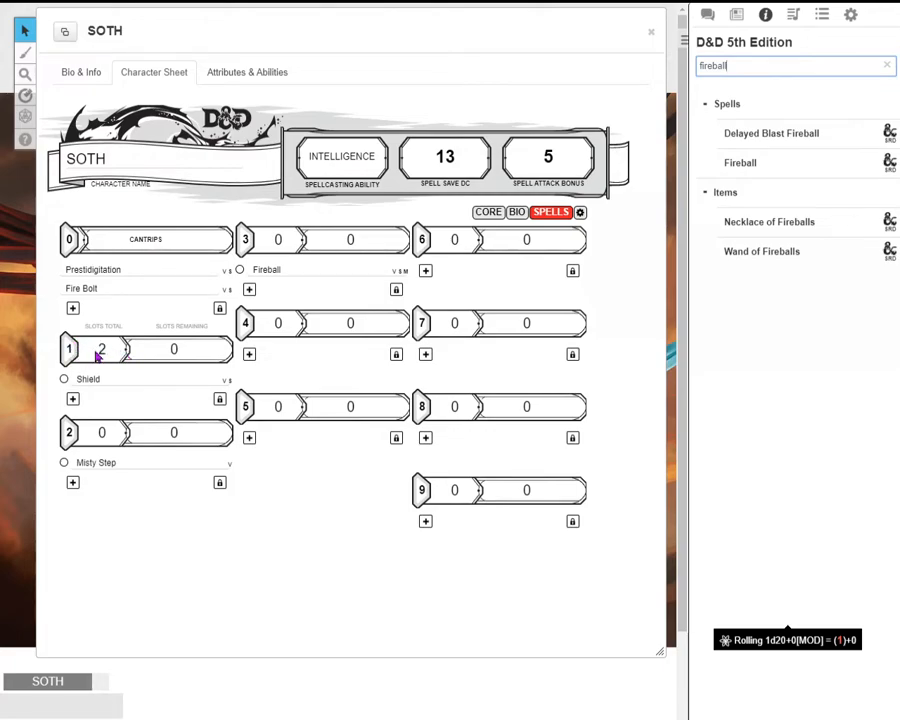
- Set the Wizard's level to 3 on the Core page and check the spell slots on the Spells page
left_click(486, 212)
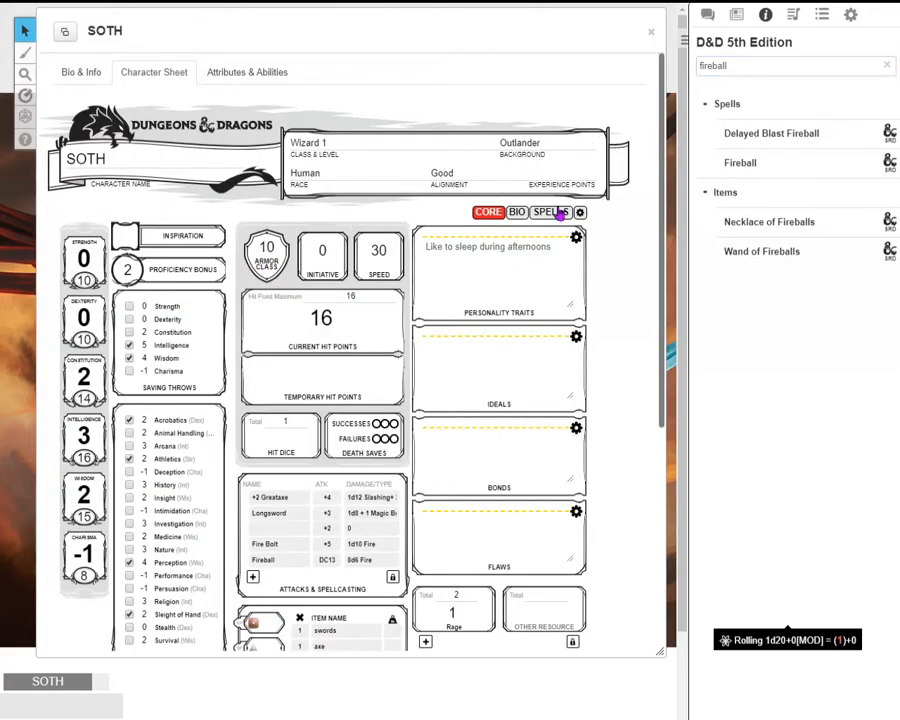
left_click(550, 212)
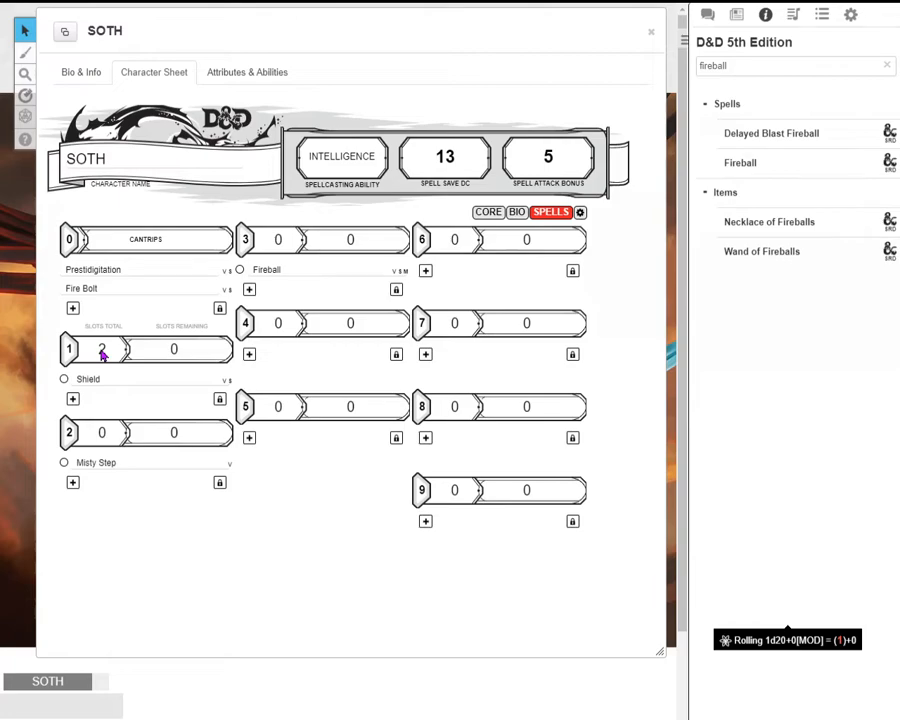
left_click(490, 213)
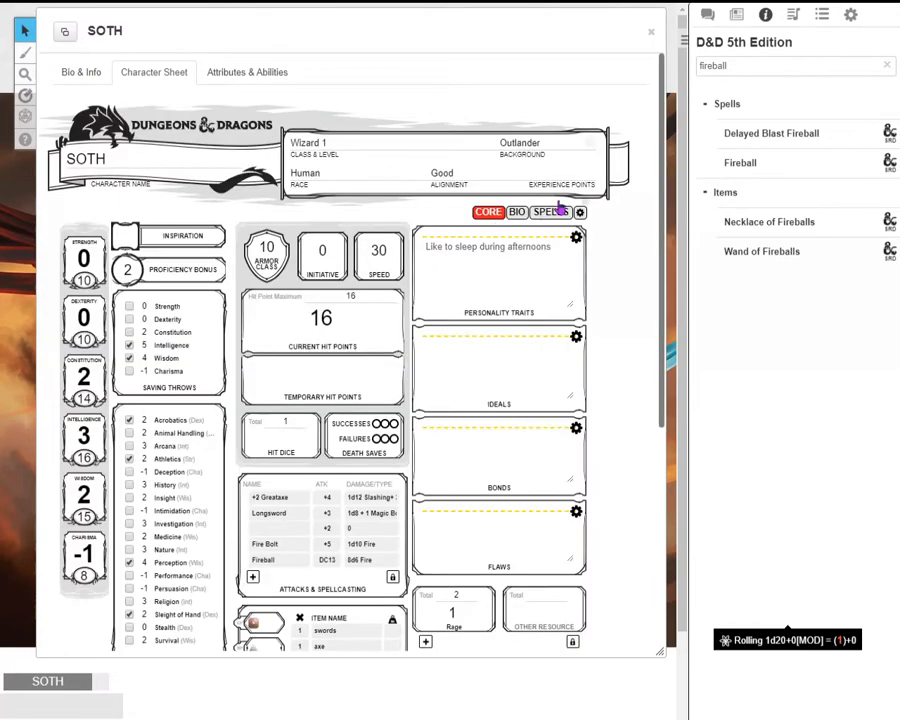
double_click(576, 148)
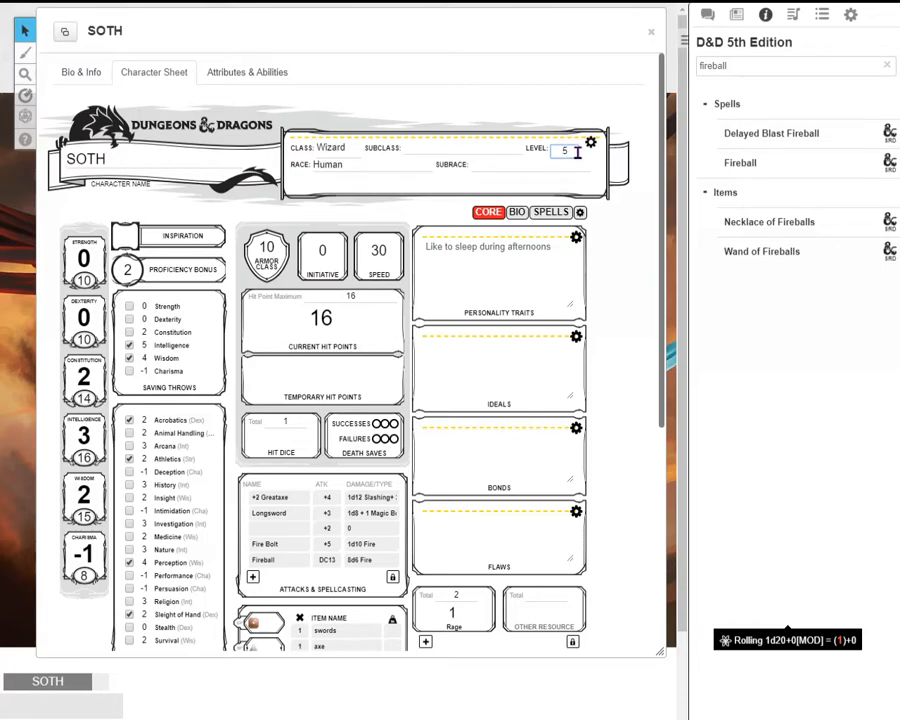
left_click_drag(575, 152, 541, 162)
left_click(590, 143)
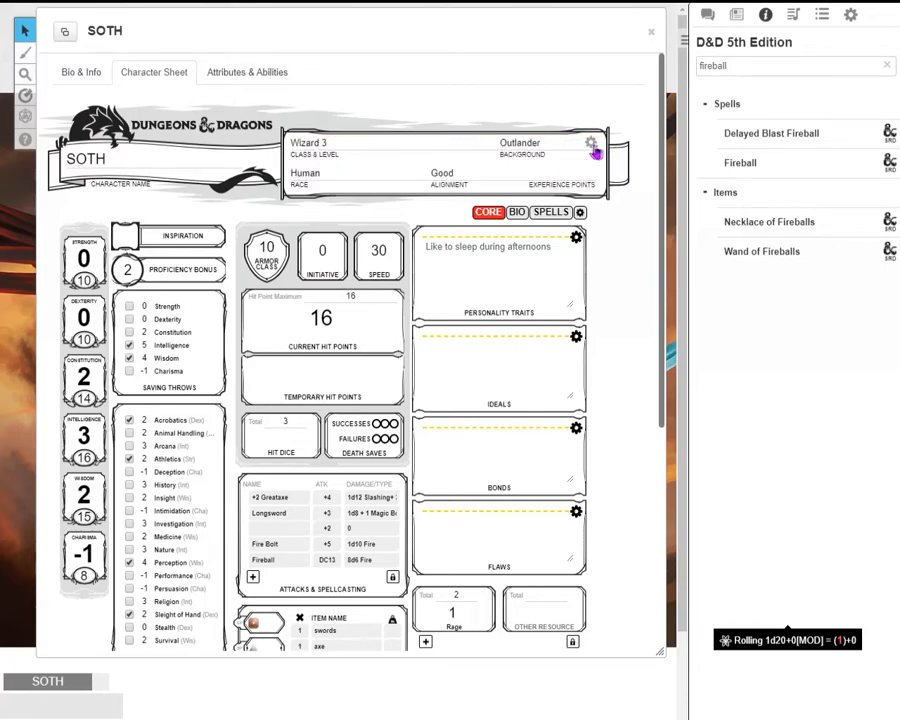
left_click(560, 212)
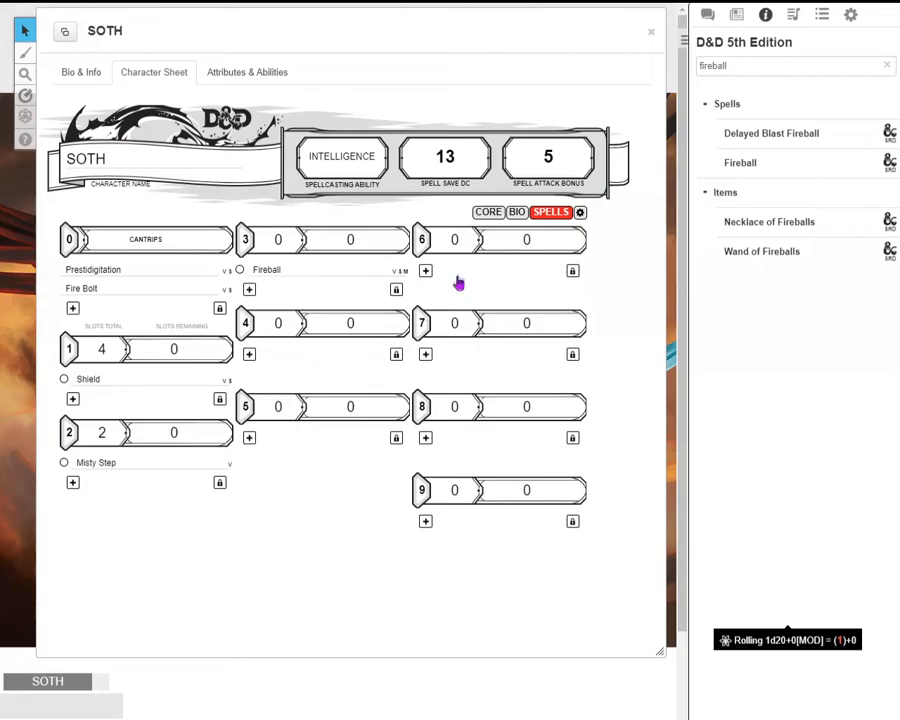
- Set the Wizard's level to 5 and check the spell slots again on the Spells page
left_click(494, 213)
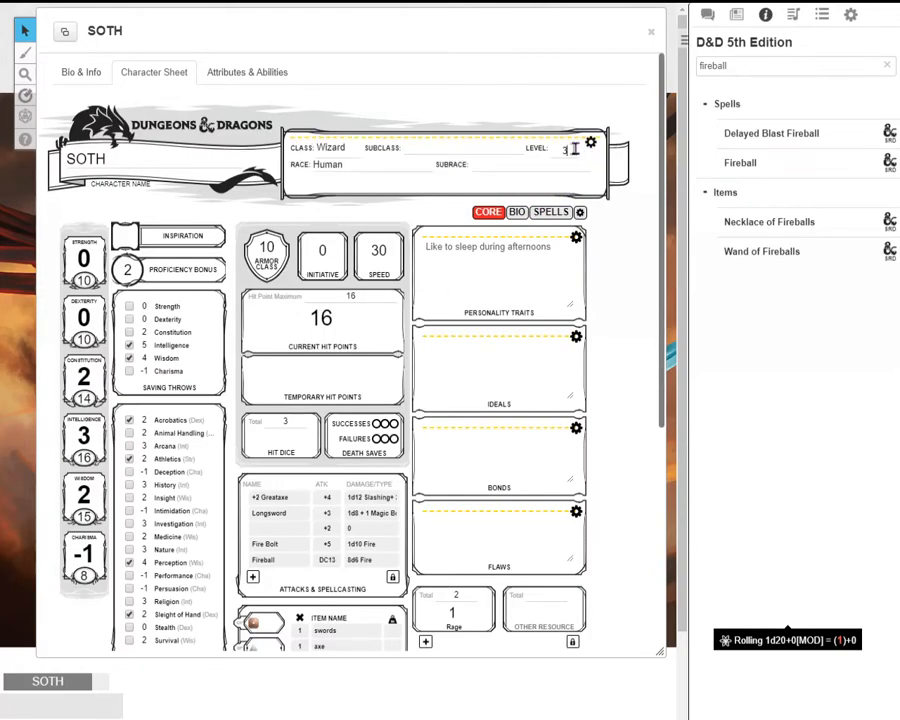
double_click(565, 150)
type("5")
left_click(551, 212)
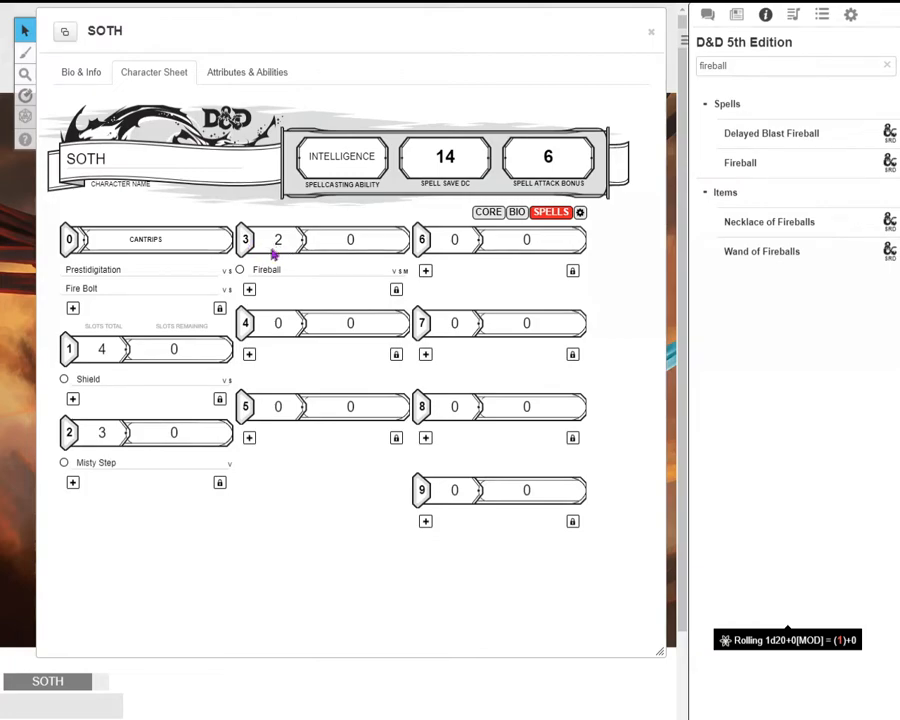
- Set the Wizard's level back to 1 and return to the Spells page
left_click(489, 212)
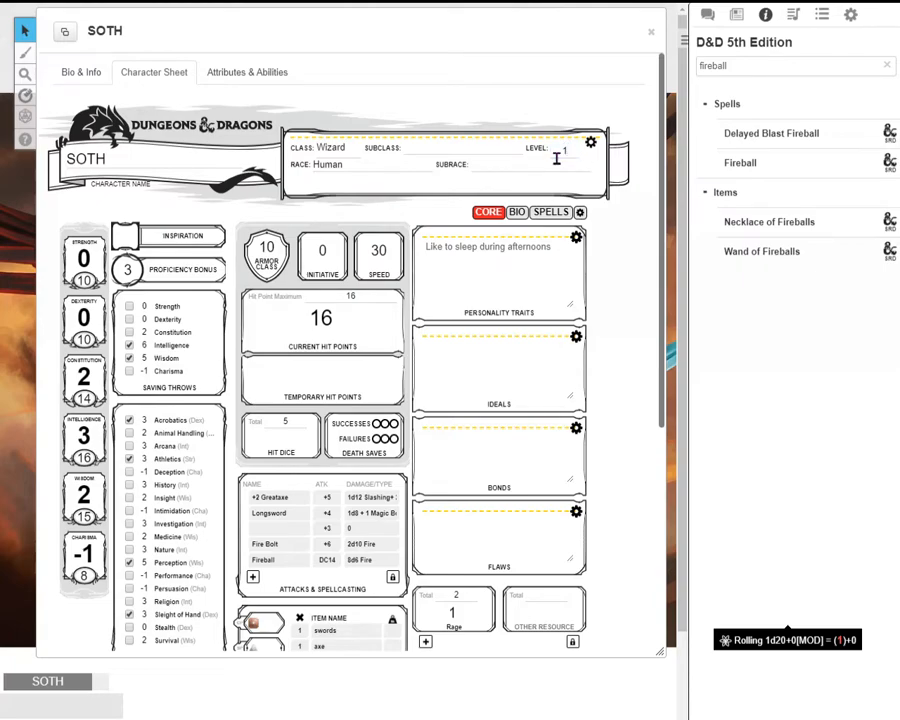
left_click(590, 143)
left_click(540, 214)
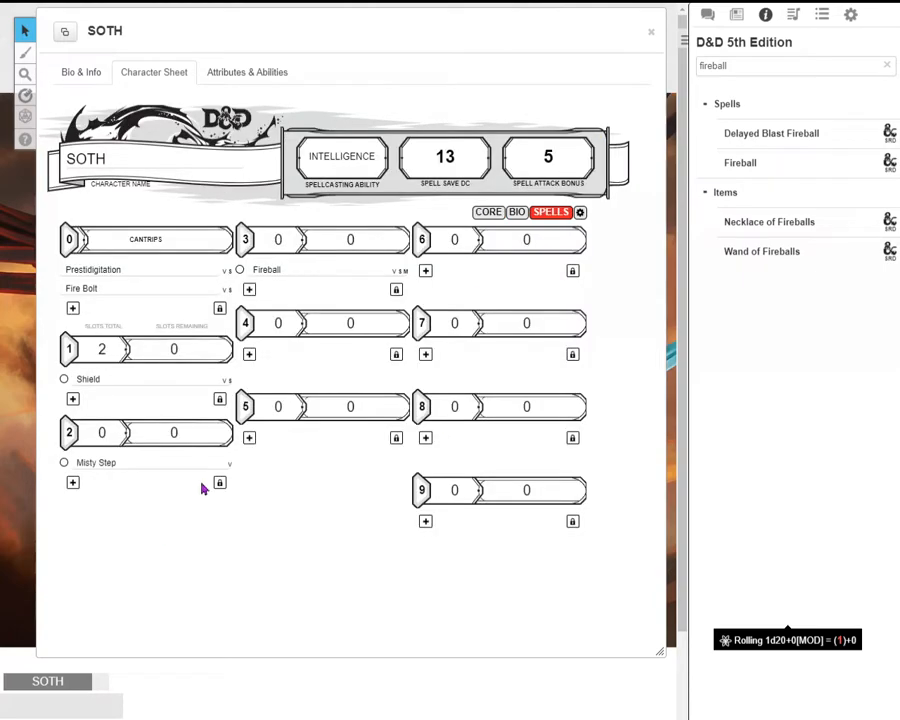
- Search the compendium for "green"
left_click(759, 70)
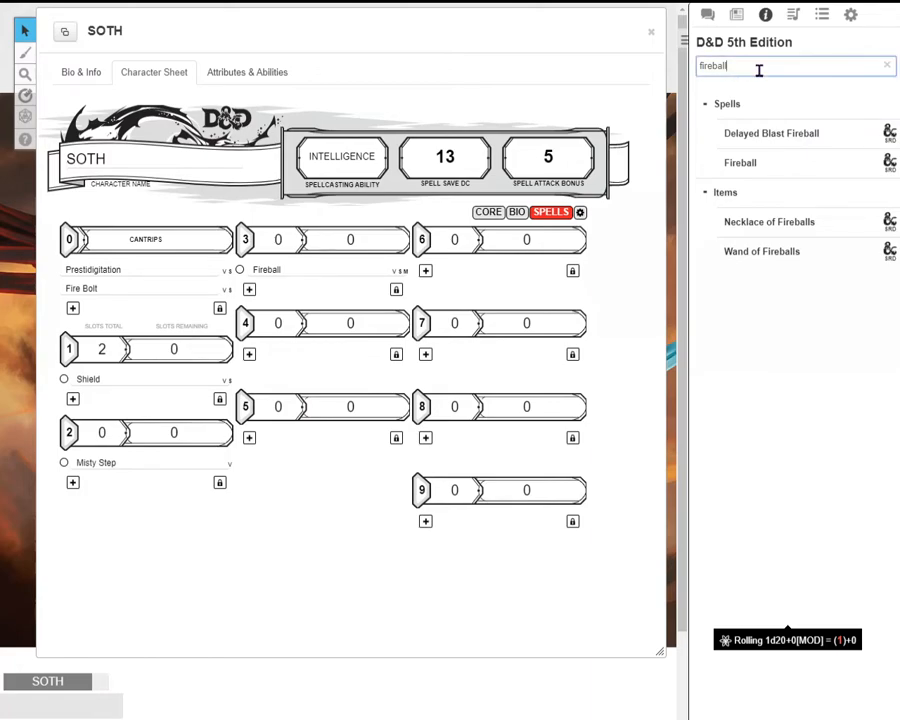
key("ctrl+a")
key("BackSpace")
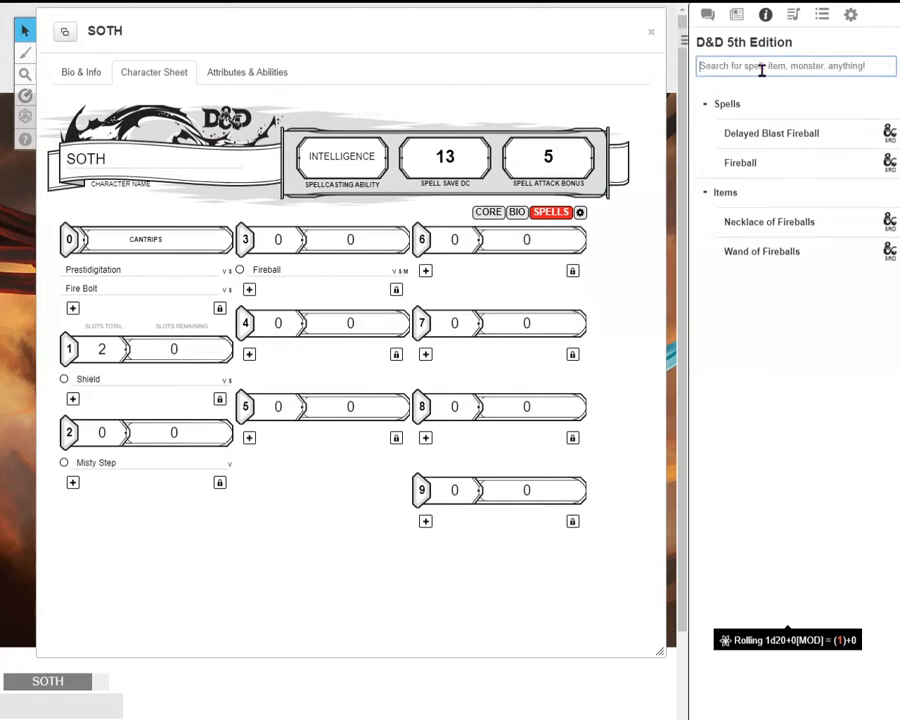
type("green")
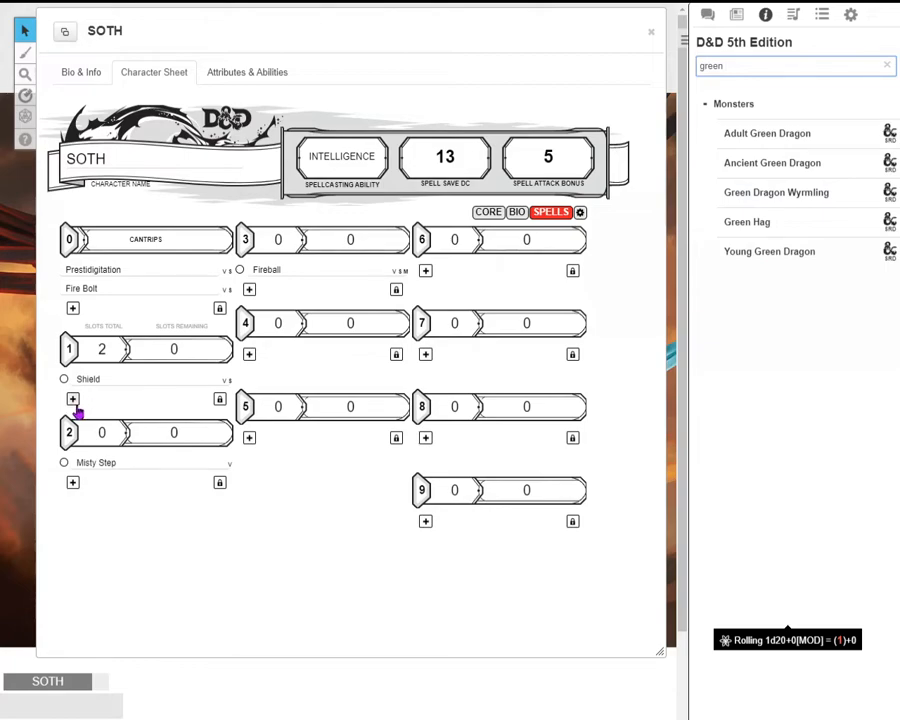
- Create a custom cantrip named "Green Flame Blade" and close its editor
left_click(72, 310)
left_click(110, 309)
type("Green")
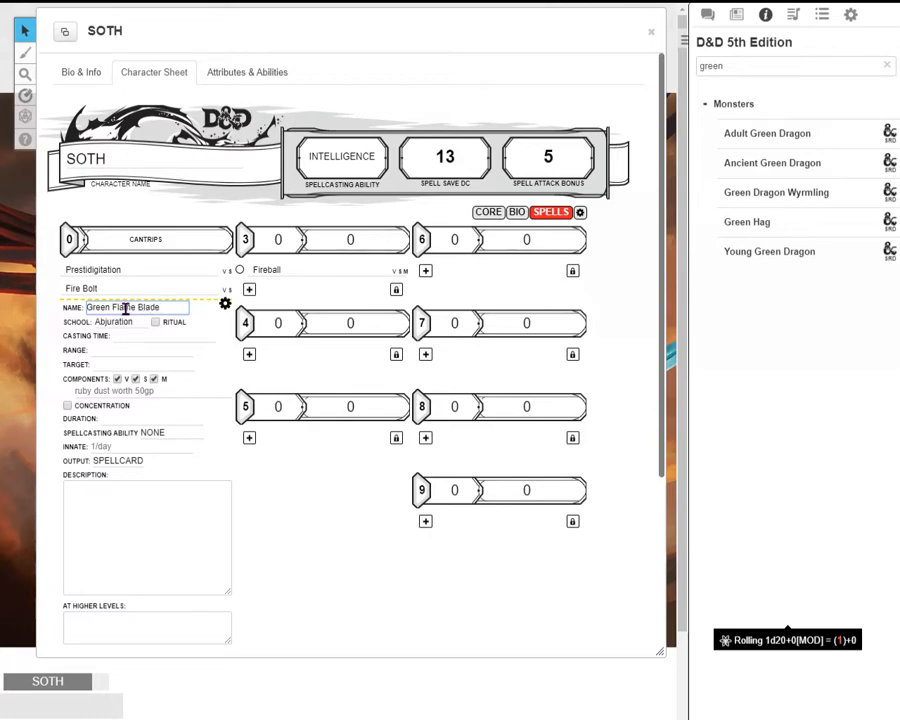
type("Flame Blade")
left_click(225, 304)
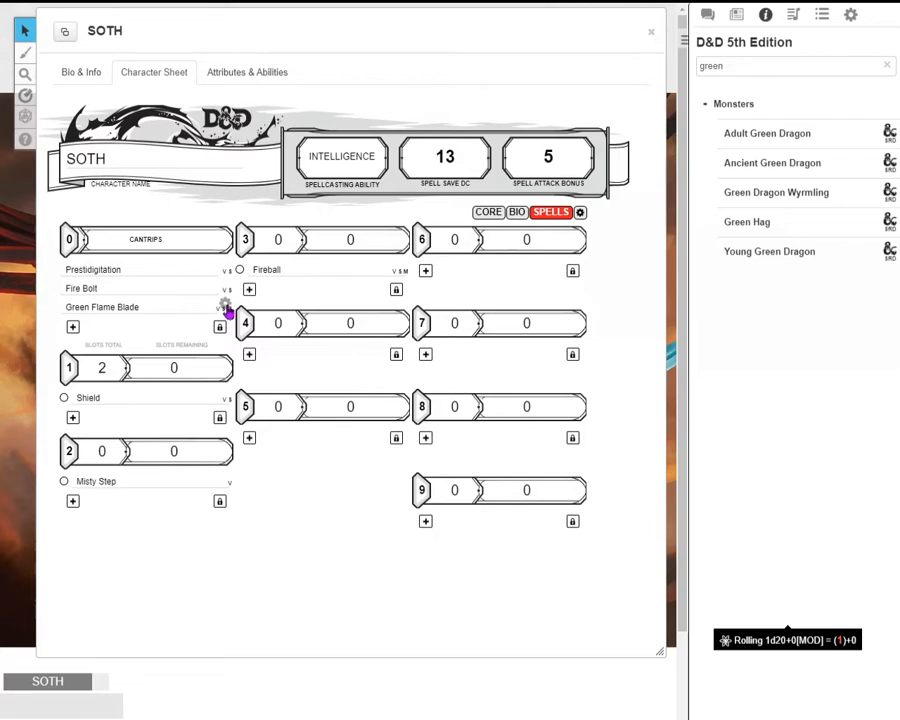
- Edit Green Flame Blade with school Evocation, casting time "1 Action" and range "5 ft"
left_click(225, 305)
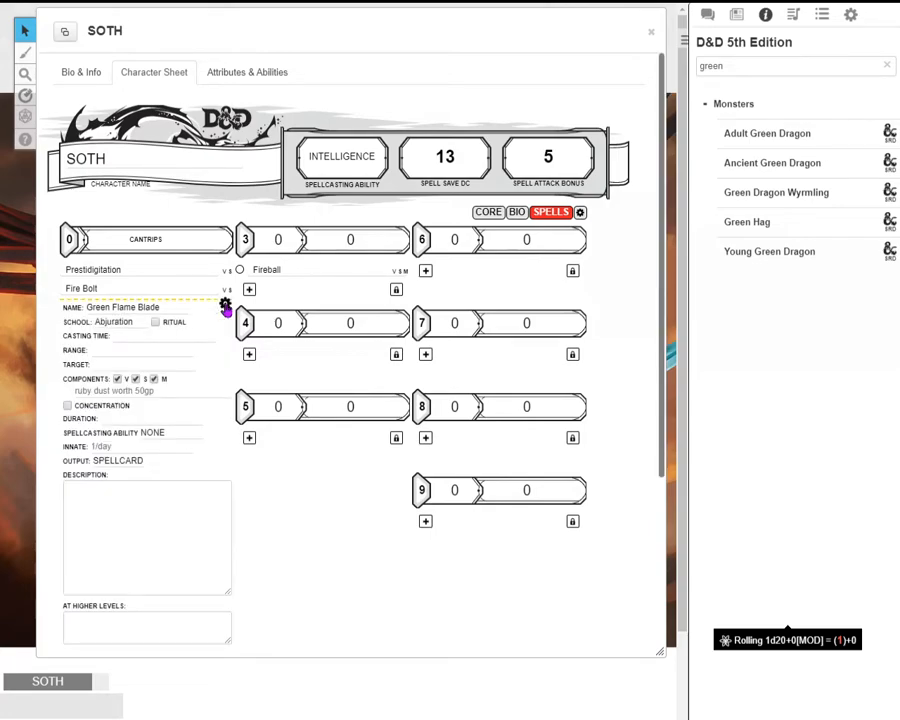
left_click(155, 333)
left_click(114, 326)
left_click(115, 323)
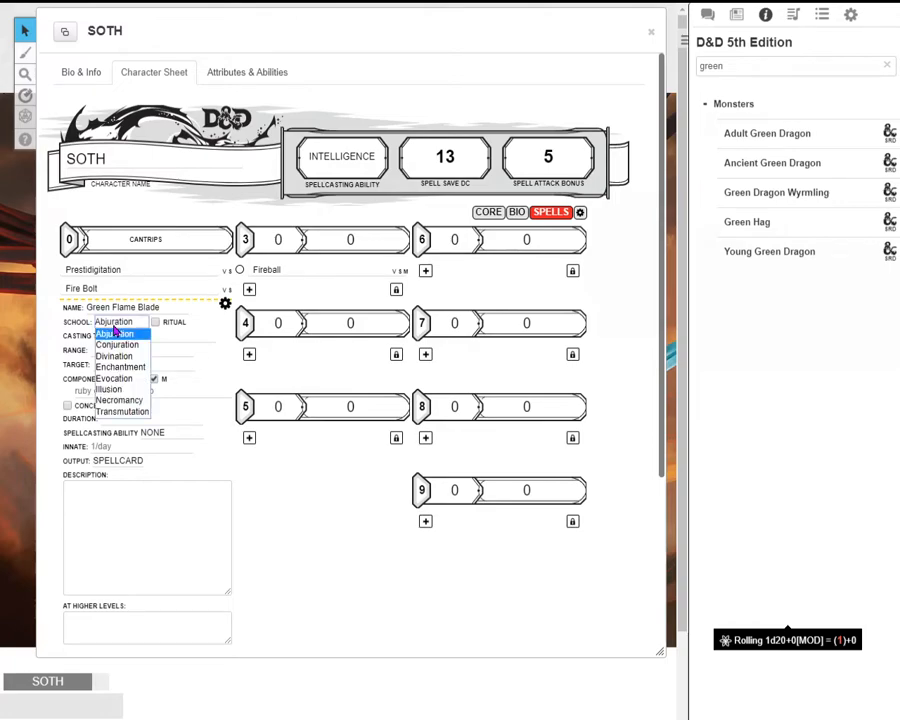
left_click(118, 378)
left_click(122, 340)
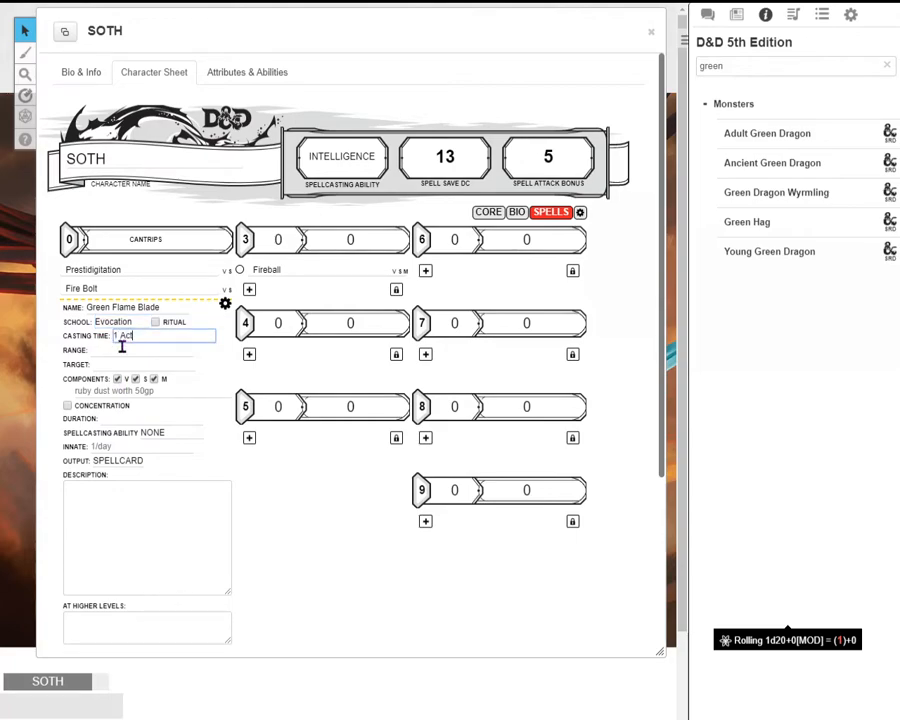
left_click(158, 351)
key("Tab")
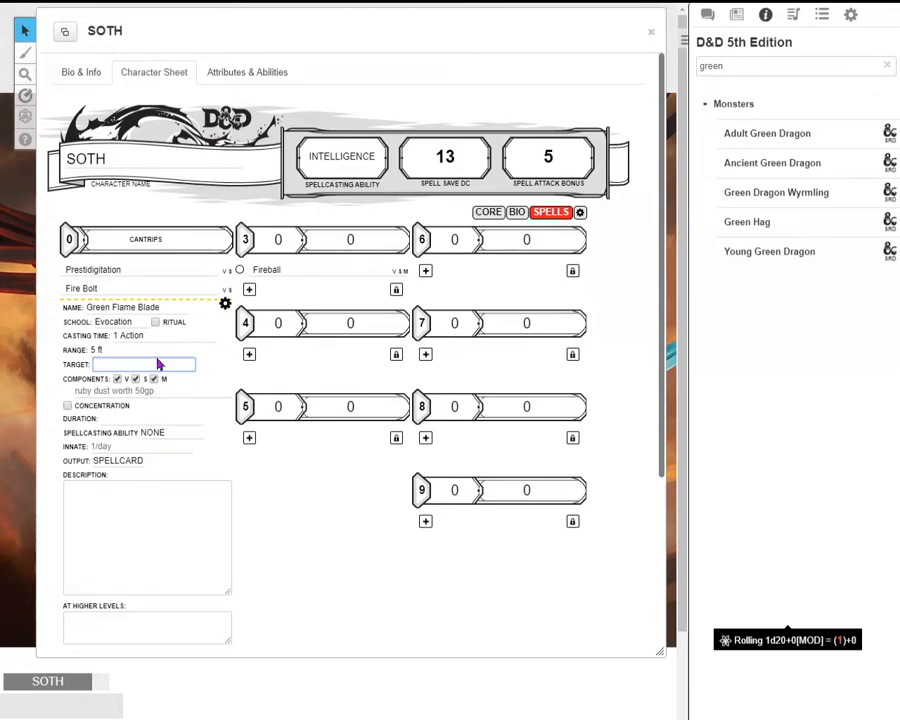
- Keep the spell's output as Spellcard and paste its description, starting "As part of the action used to cast this spell"
left_click(138, 462)
left_click(138, 470)
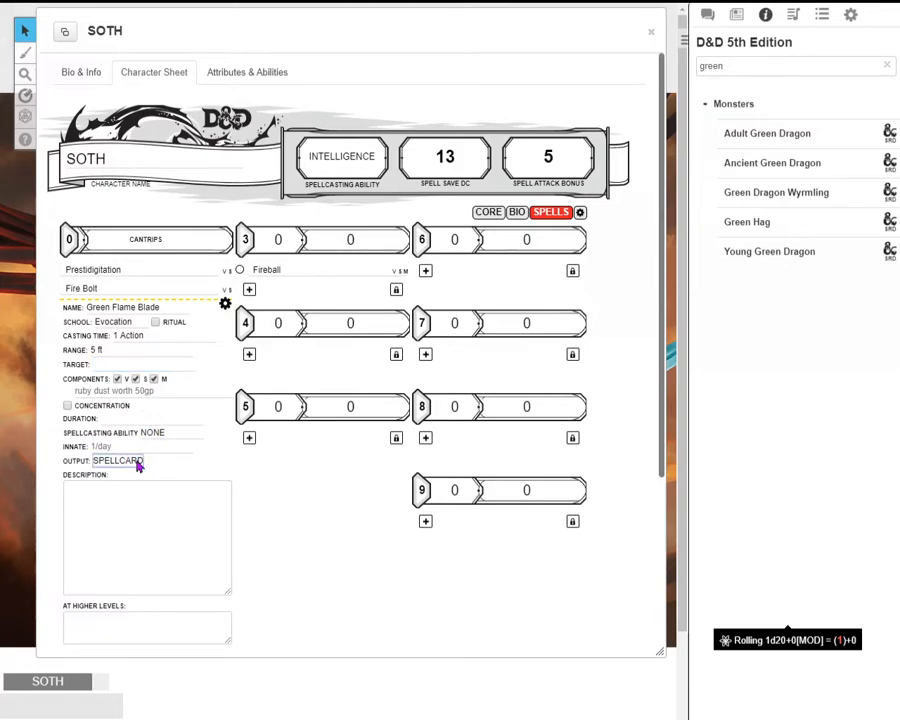
left_click(120, 506)
key("alt+Tab")
left_click(110, 508)
type("As part of the action used to cast this spell, you must make a melee attack with a weapon against one creature within the spell's range, otherwise the spell fails. On a hit, the target suffers the attack's normal effects, and green fire leaps from the target to a different creature of your choice that you can see within 5 feet of it. The second creature takes fire damage equal to your spellcasting ability modifier. This spell's damage increases when you reach higher levels.")
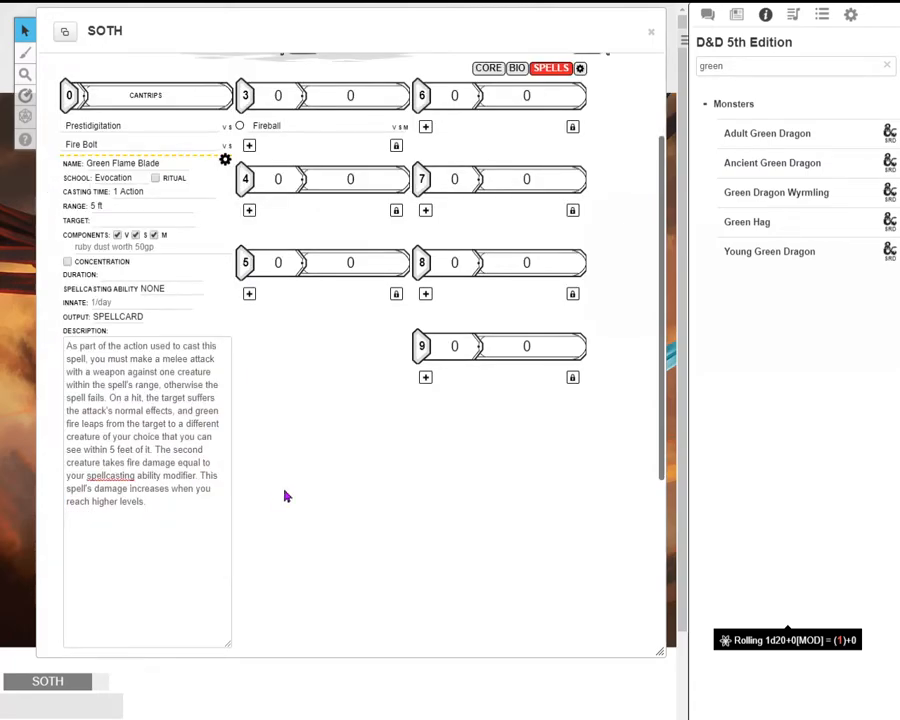
- Paste the spell's scaling text for 11th and 17th level under At Higher Levels and close the spell's editor
scroll(287, 490, "down", 3)
left_click(122, 458)
key("ctrl+v")
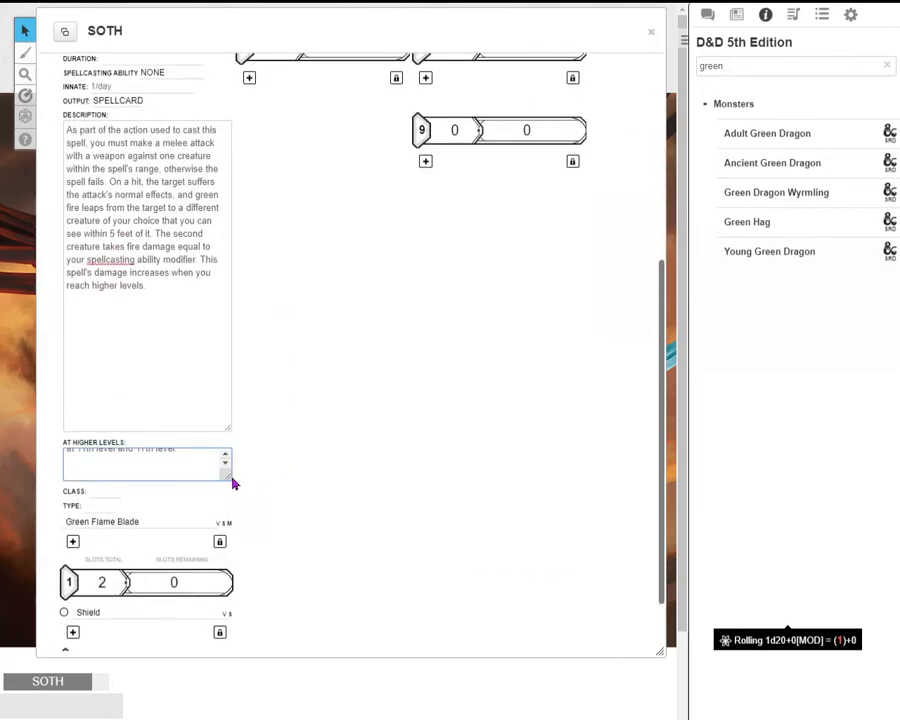
scroll(225, 350, "up", 3)
left_click(224, 236)
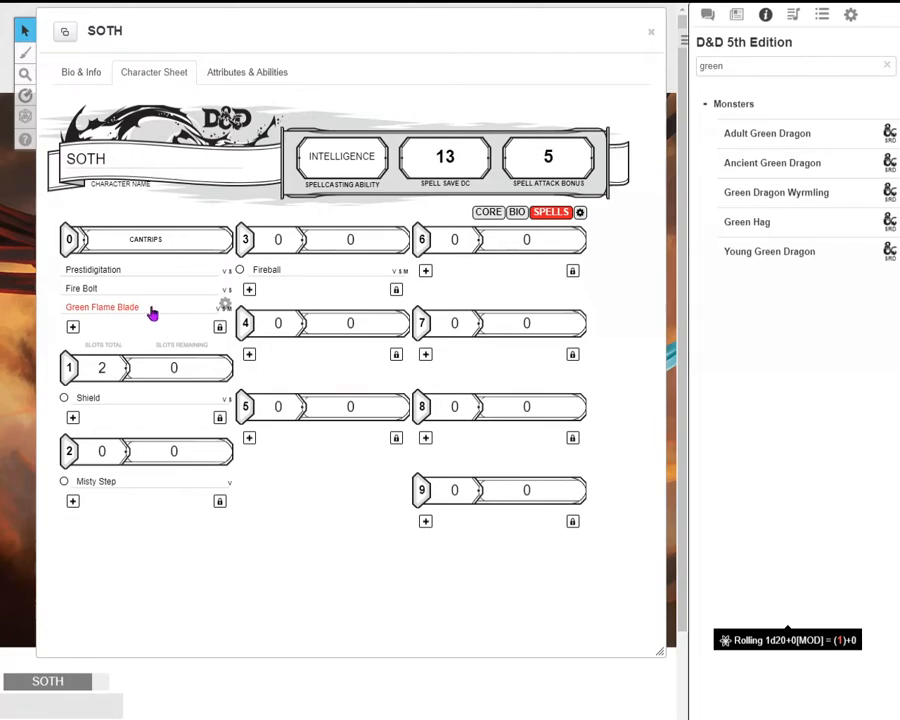
- Clear the compendium search and show the chat log alongside the Spells page, checking the Core page's attacks on the way
left_click_drag(748, 68, 679, 92)
key("BackSpace")
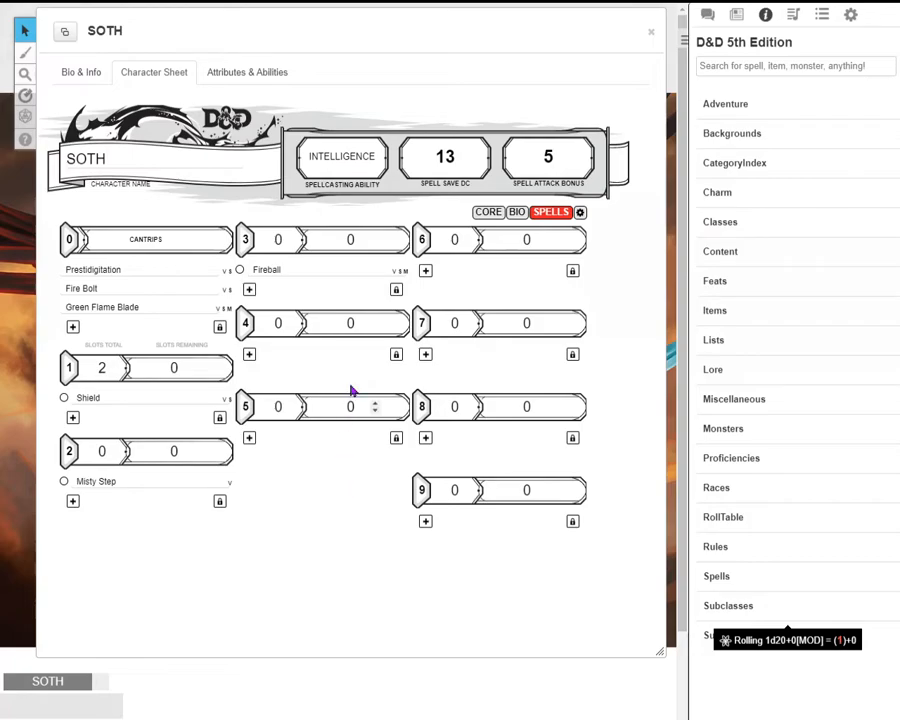
left_click(489, 213)
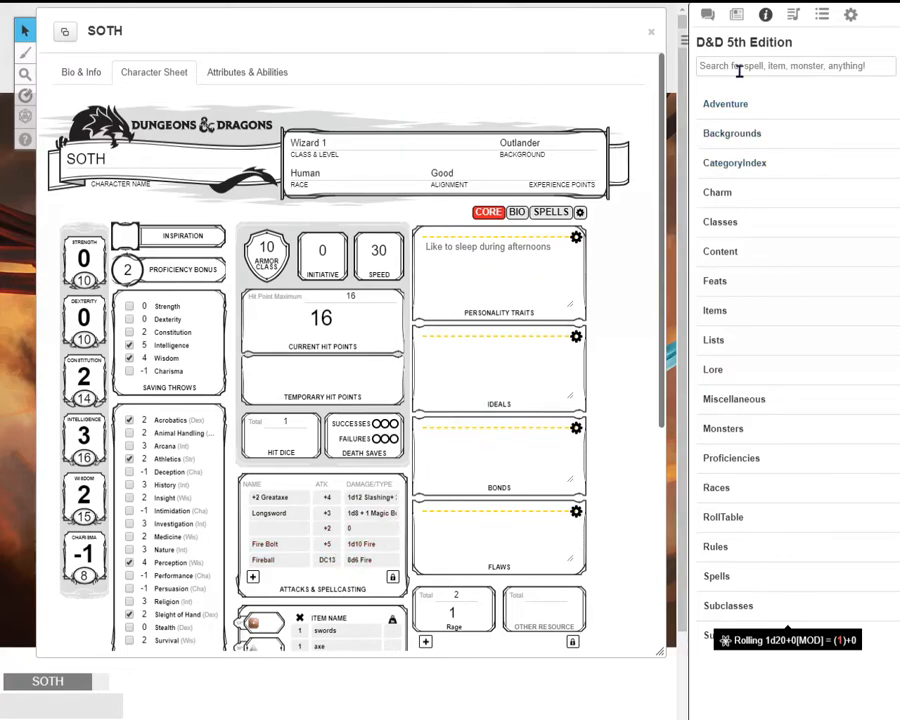
left_click(707, 14)
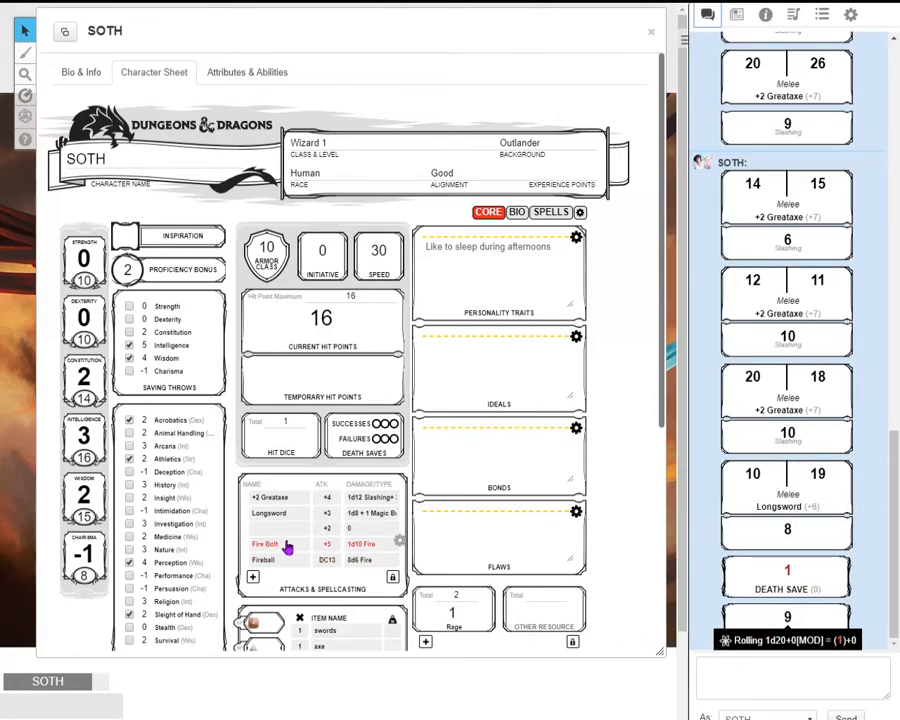
left_click(553, 212)
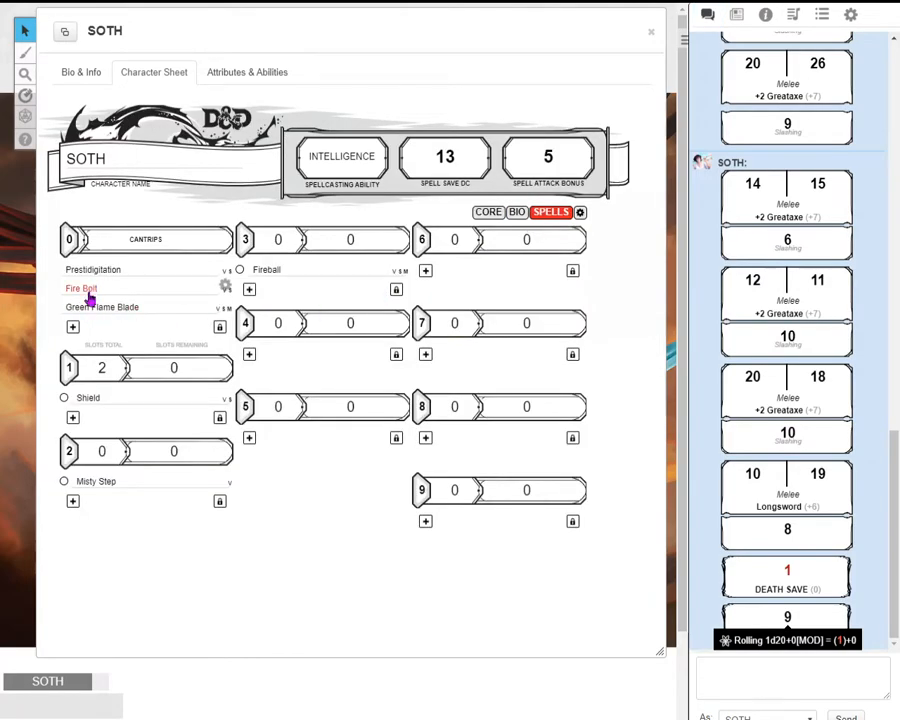
- Roll the Fire Bolt attack from the Core page's attacks and inspect its attack roll breakdown in chat
left_click(489, 213)
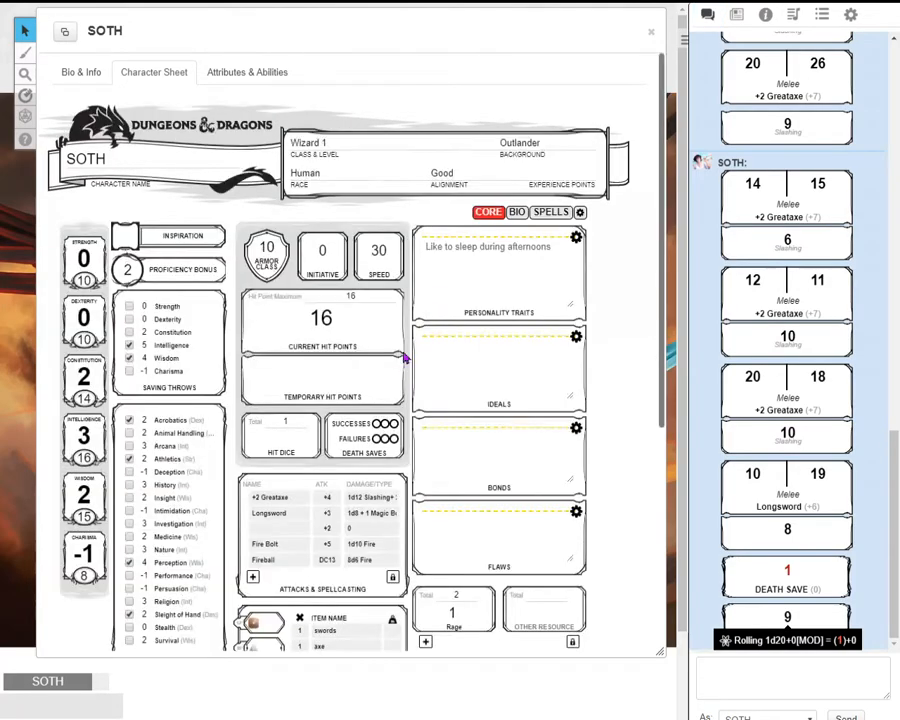
scroll(413, 345, "down", 6)
scroll(330, 360, "up", 2)
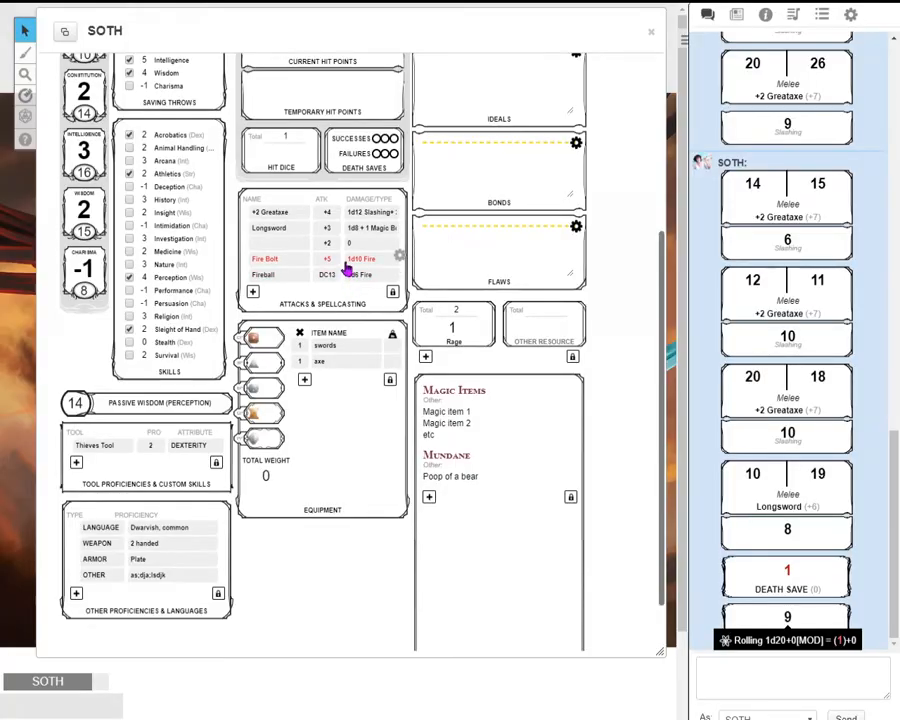
left_click(345, 262)
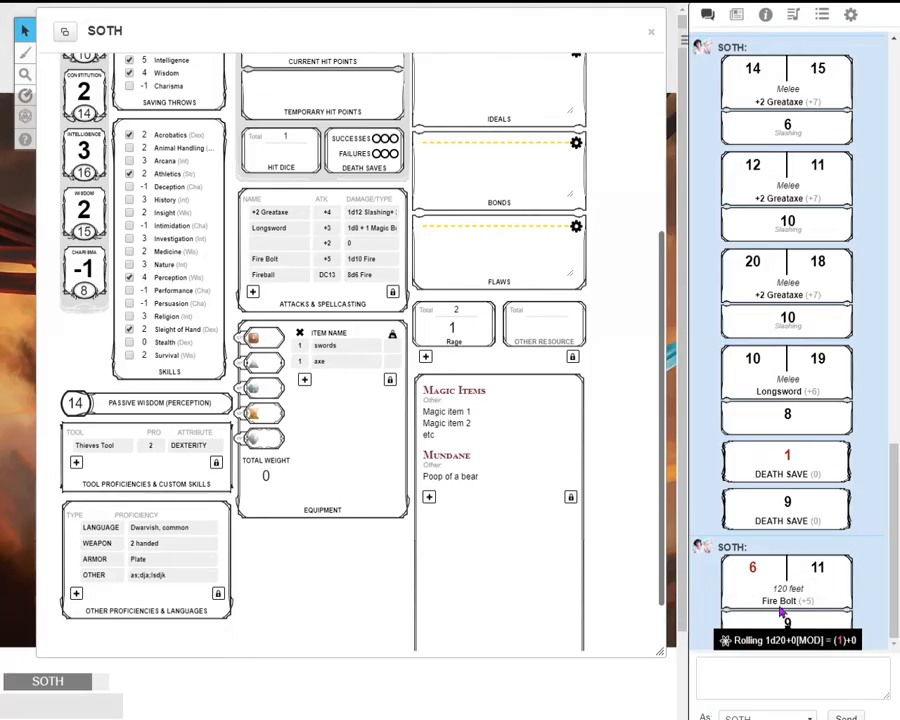
mouse_move(756, 575)
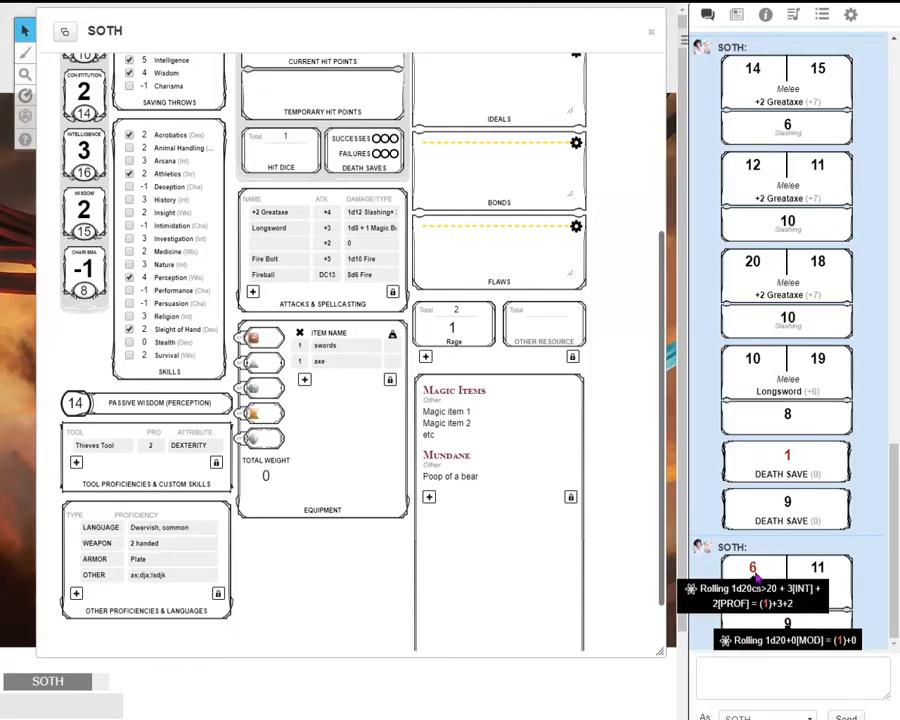
- Cast Fireball from the Core page's attacks at Level 3, trying the higher-level options first, and inspect its damage roll in chat
left_click(311, 277)
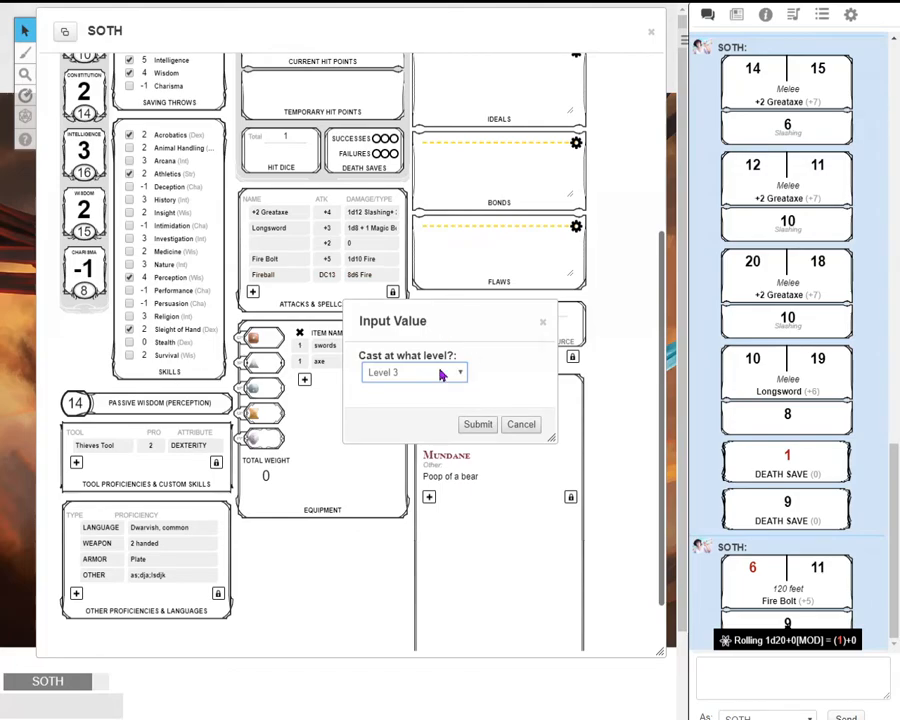
left_click(438, 374)
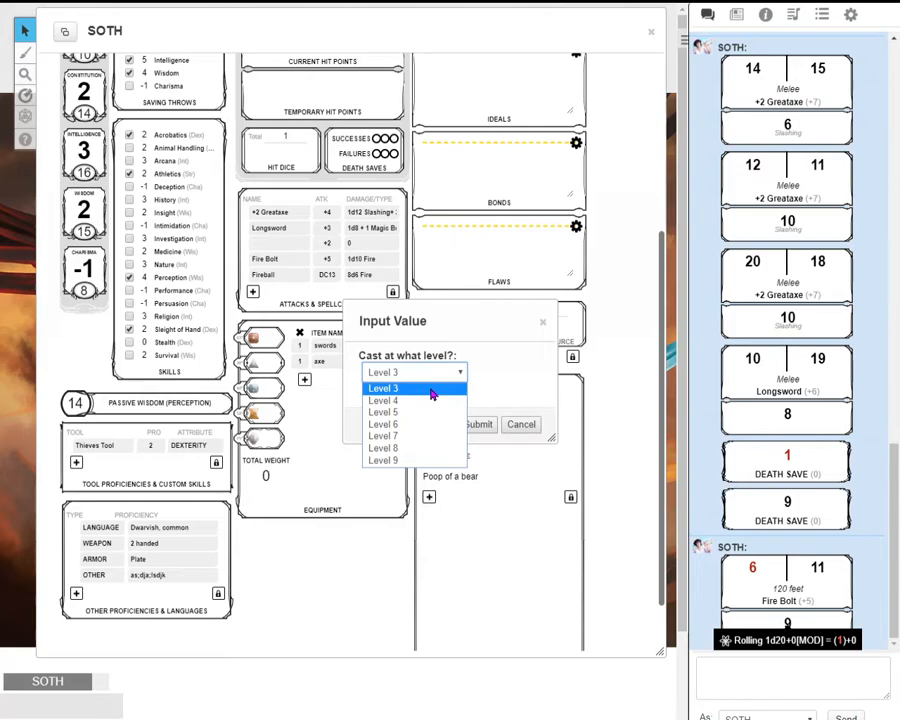
left_click(420, 400)
left_click(415, 372)
left_click(415, 413)
left_click(415, 372)
left_click(418, 400)
left_click(415, 372)
left_click(416, 389)
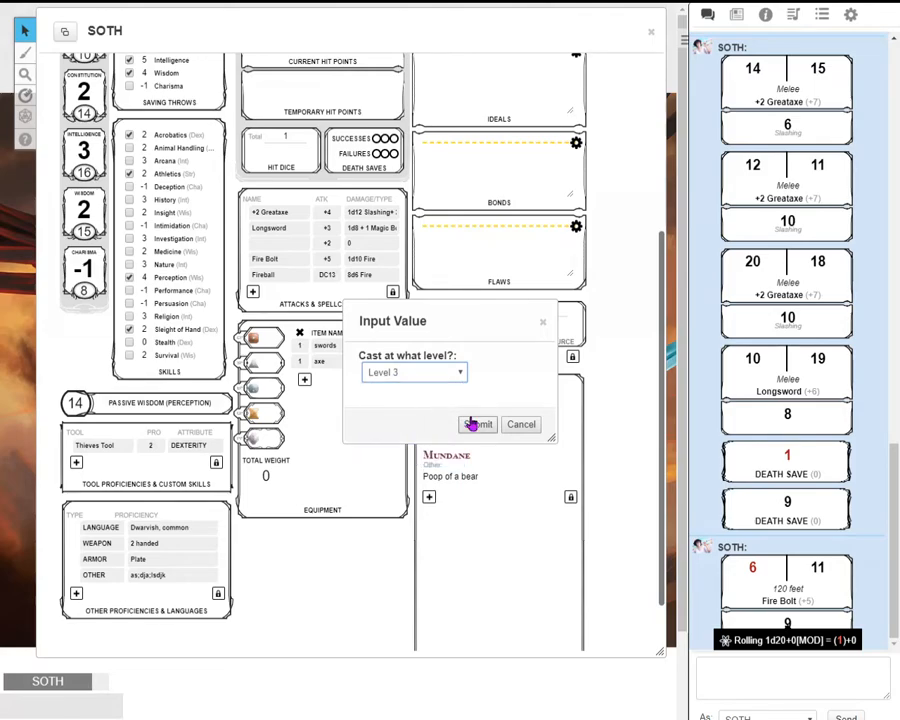
left_click(475, 423)
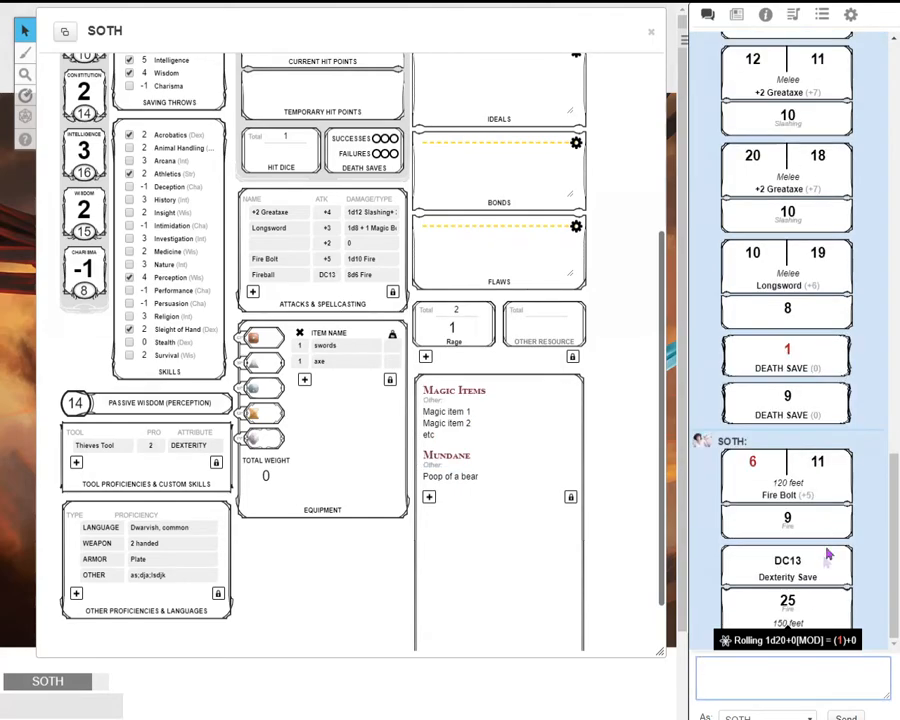
mouse_move(789, 603)
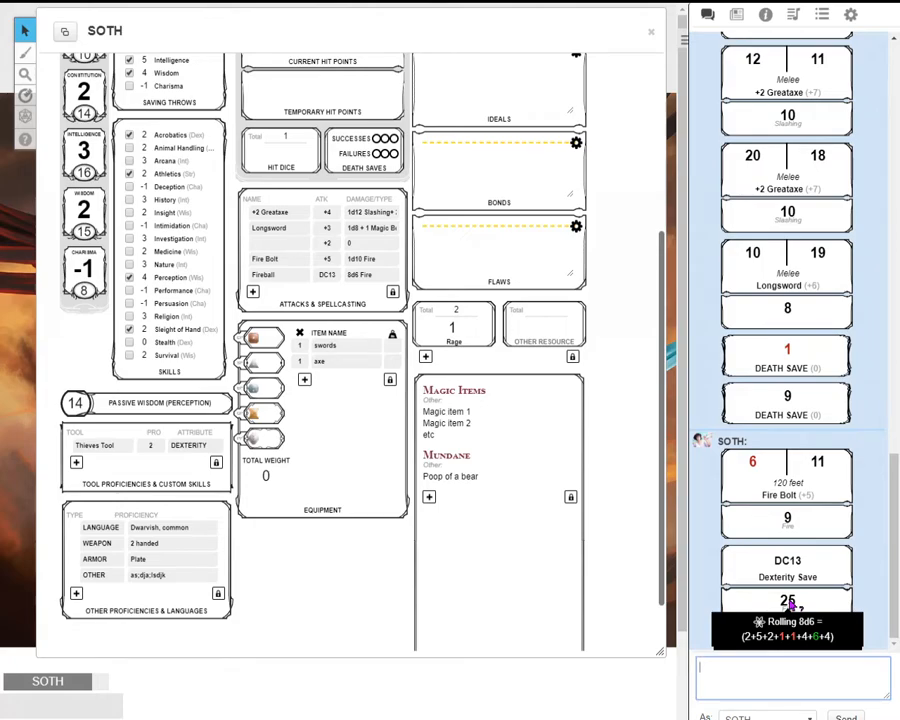
mouse_move(789, 397)
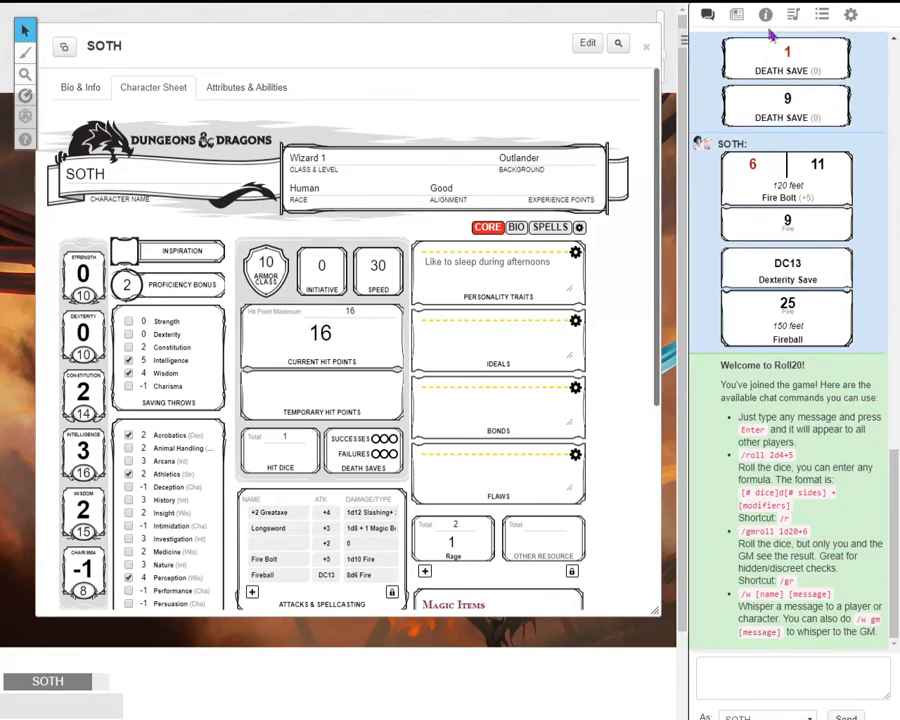
- Search the compendium for "light" and add the Lightning Bolt spell to SOTH's sheet
left_click(765, 14)
left_click(775, 63)
type("light")
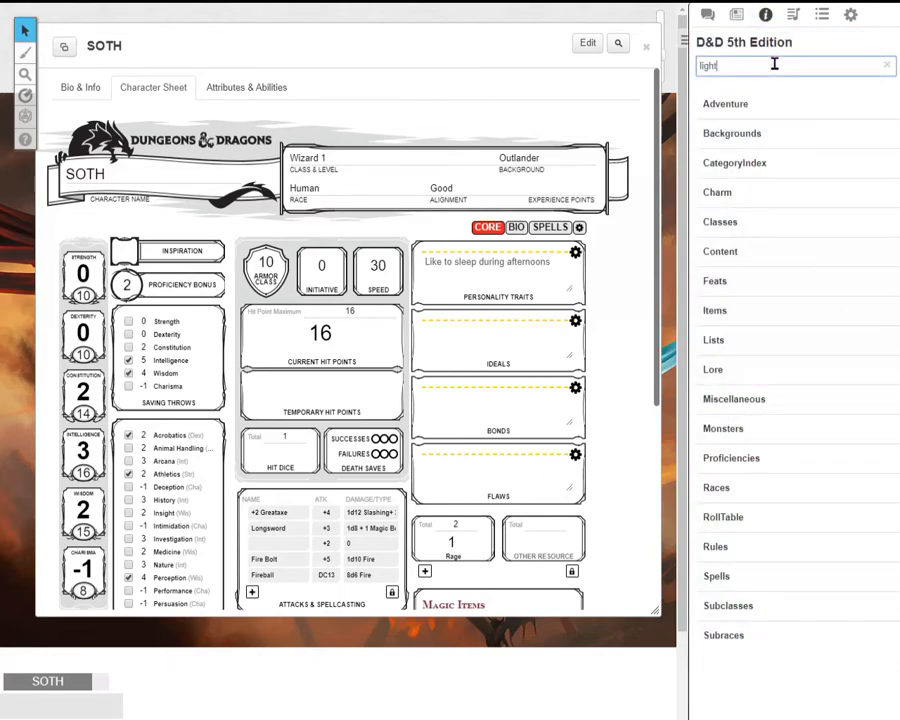
key("Return")
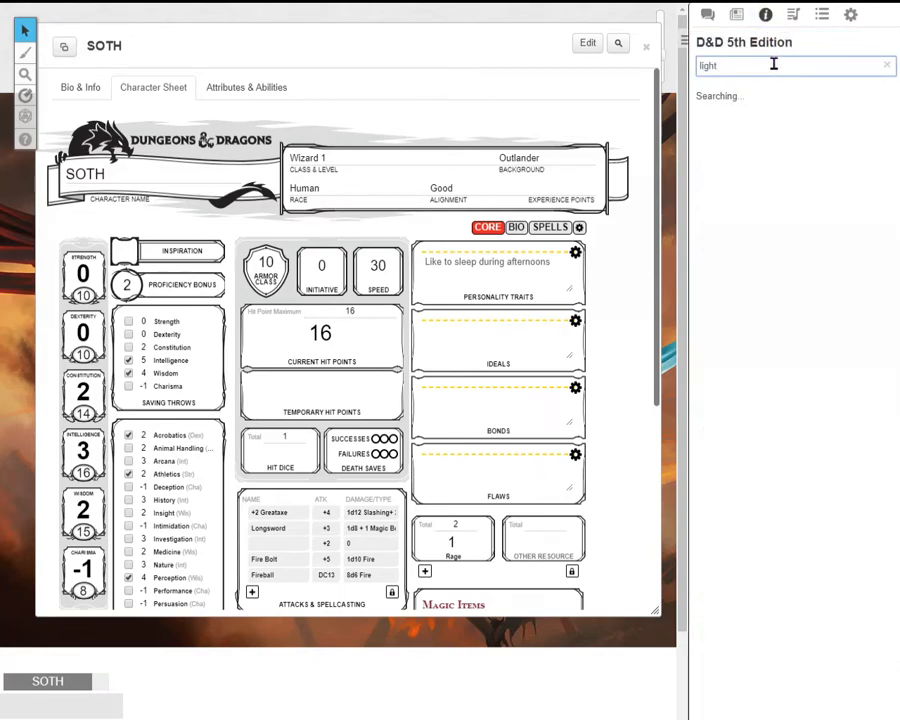
left_click_drag(790, 431, 408, 436)
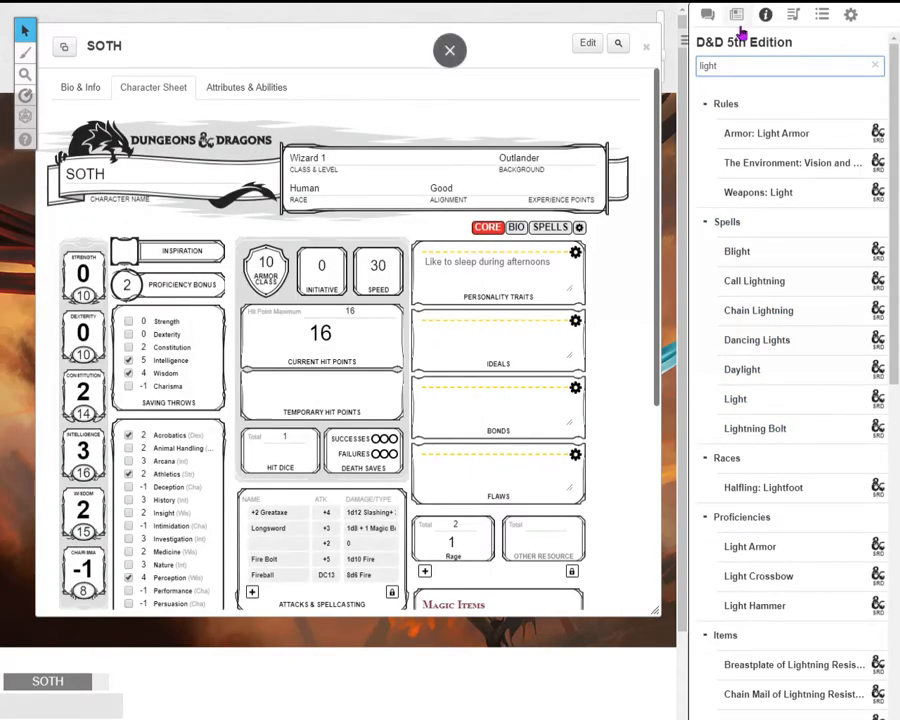
- Return to the chat log and check the Spells page and the Core page's attacks for Lightning Bolt
left_click(707, 14)
scroll(343, 418, "down", 3)
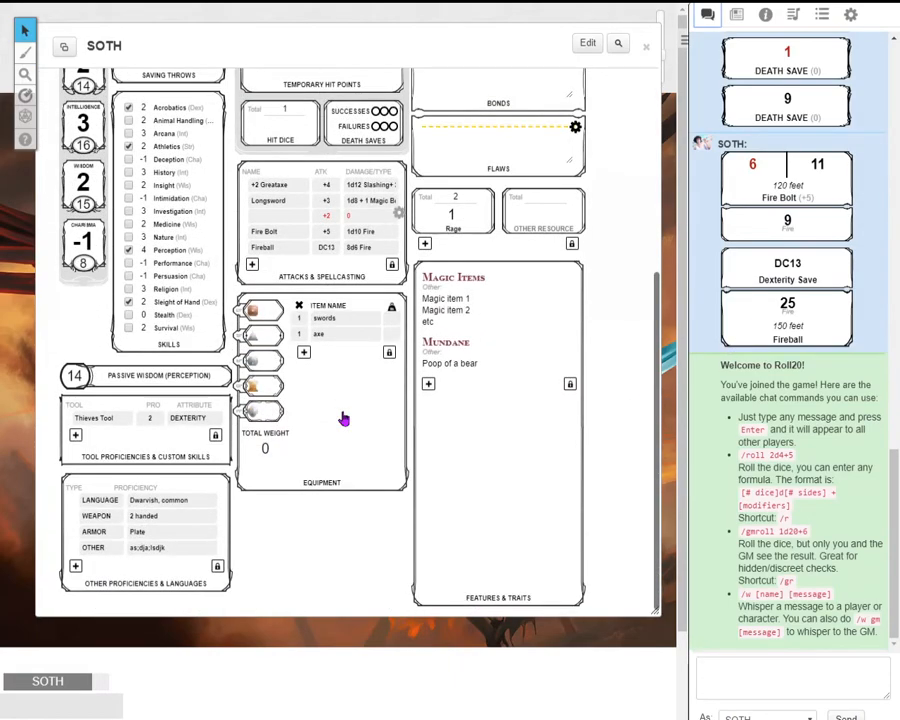
scroll(344, 354, "up", 5)
left_click(558, 228)
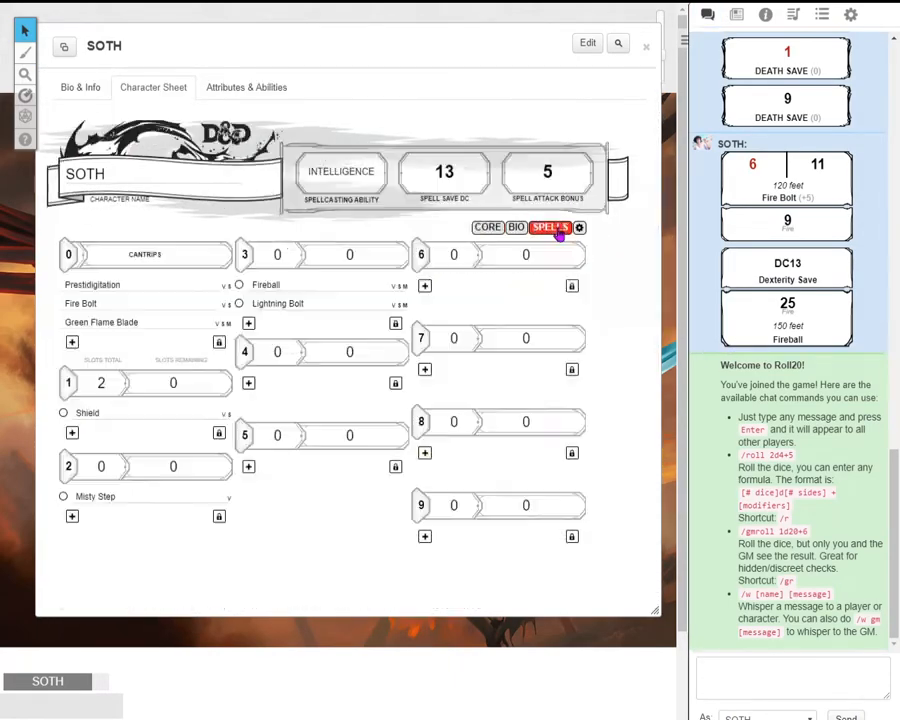
left_click(488, 227)
scroll(300, 300, "down", 3)
scroll(300, 300, "up", 3)
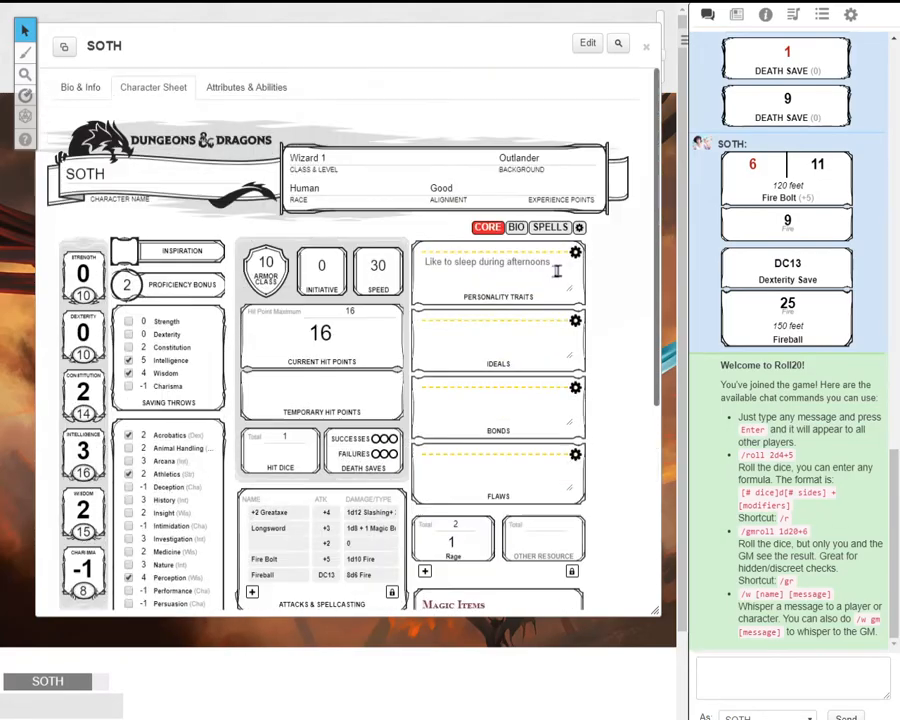
- Add a new entry named Lightbolt under Attacks & Spellcasting and turn off its attack roll
left_click(736, 14)
scroll(834, 313, "down", 3)
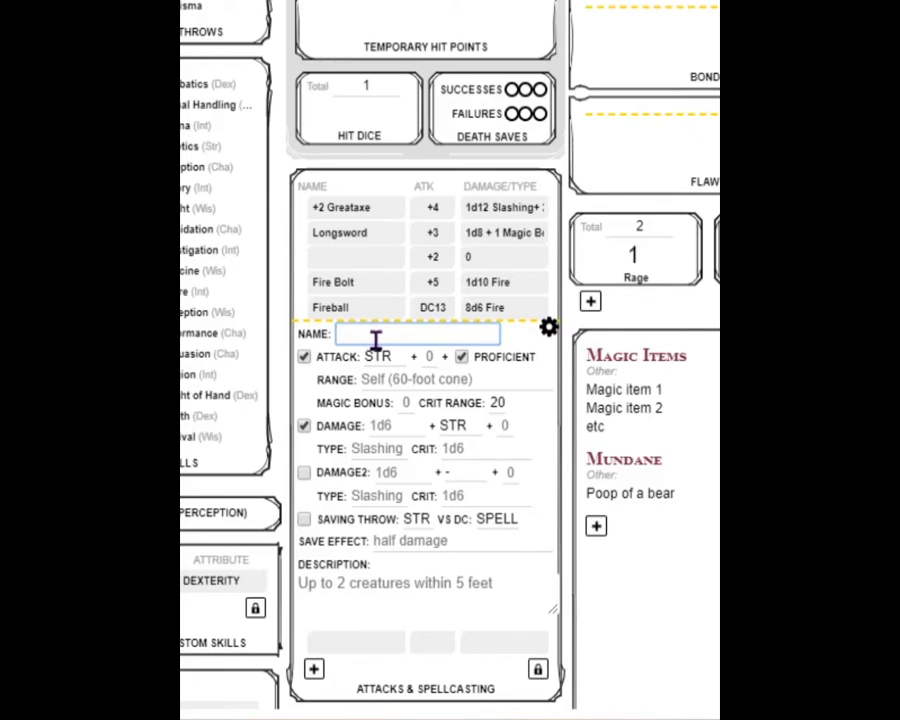
type("ightbolt")
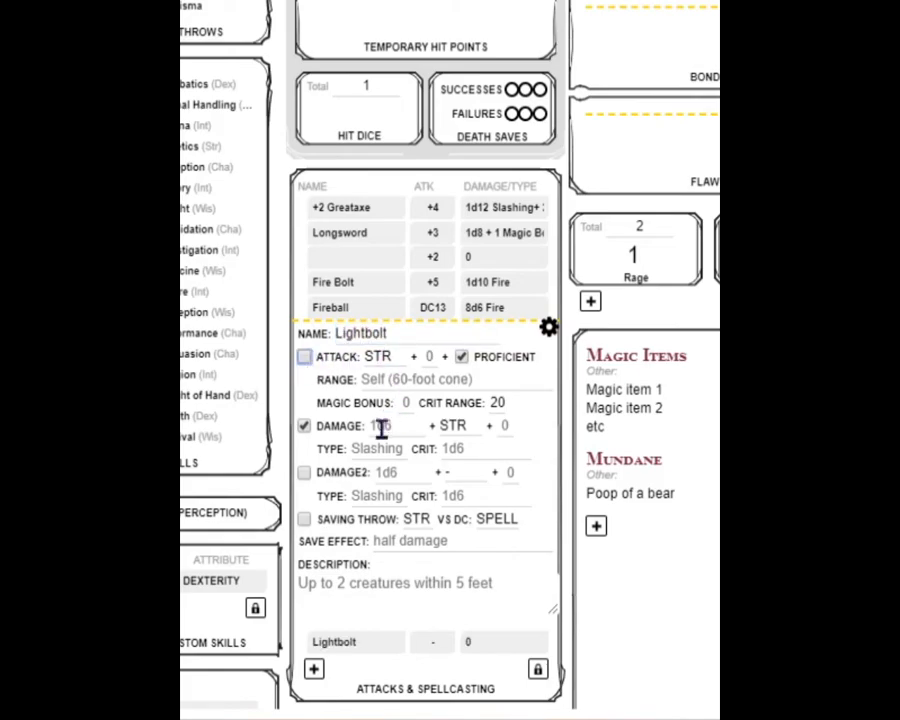
- Set Lightbolt's damage to 8d6 with no ability modifier and its damage type to Lightning
left_click(380, 426)
type("8d6")
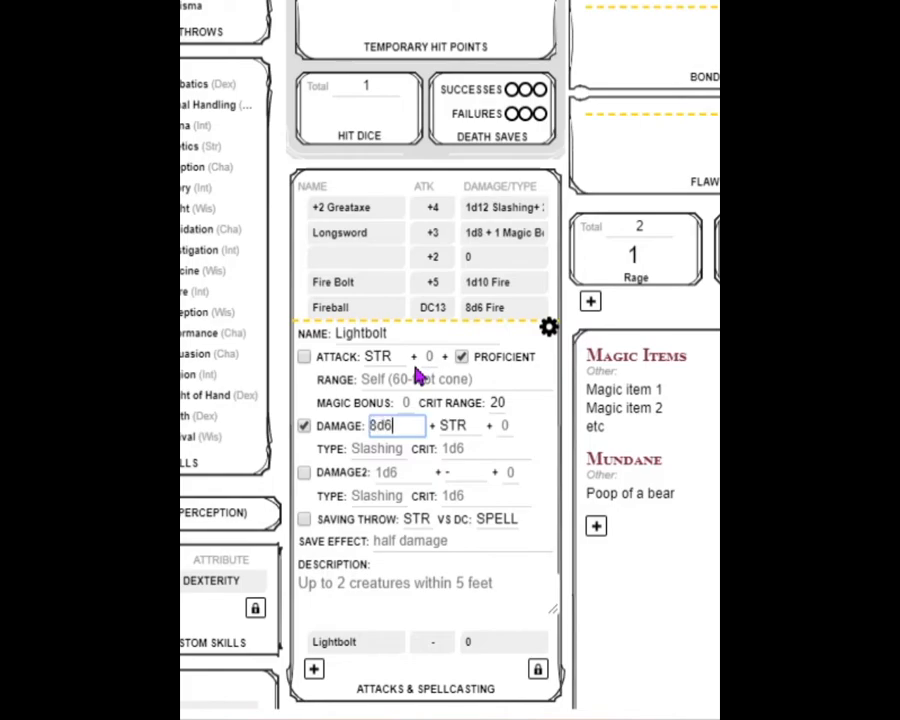
key("Tab")
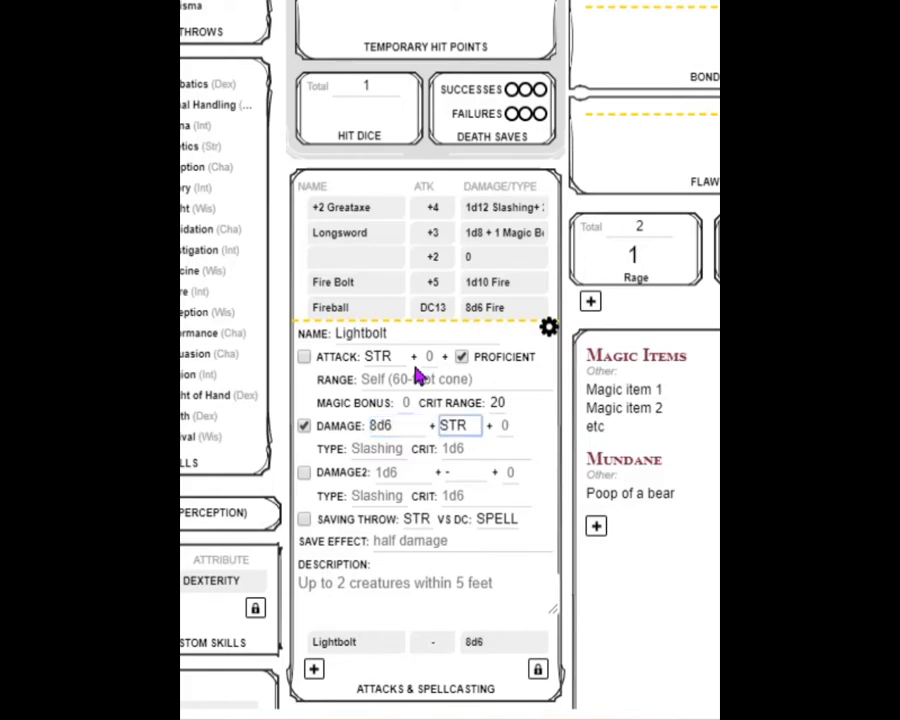
left_click(466, 427)
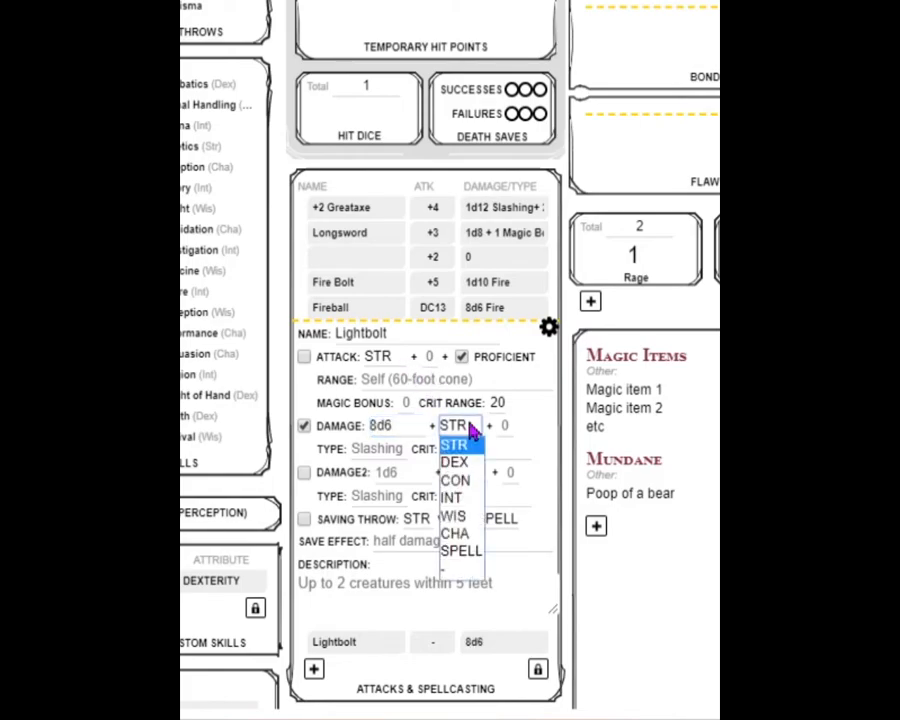
left_click(466, 573)
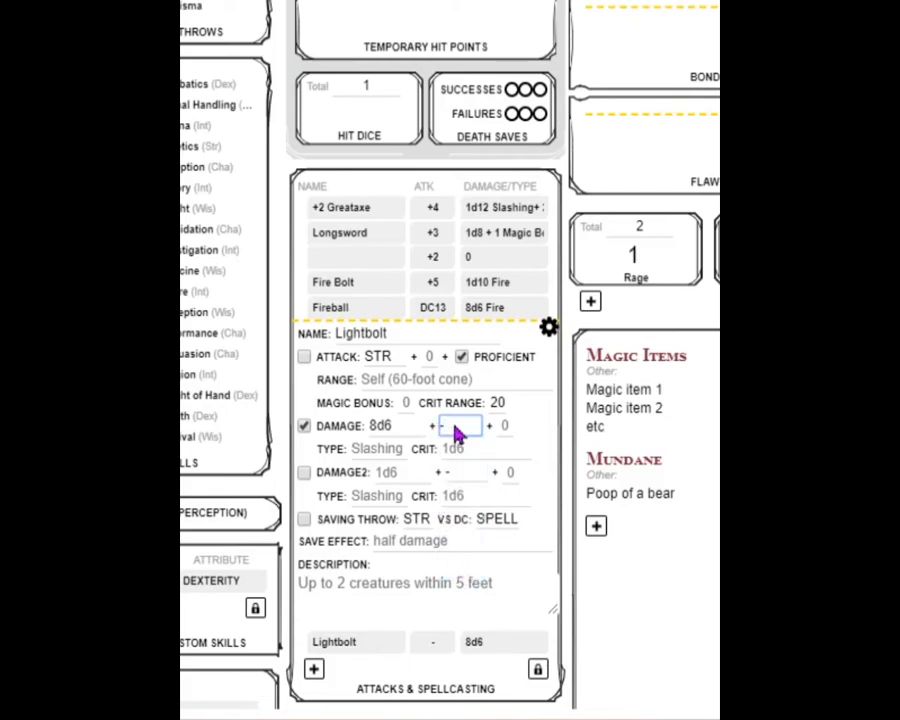
left_click(382, 446)
type("Lightning")
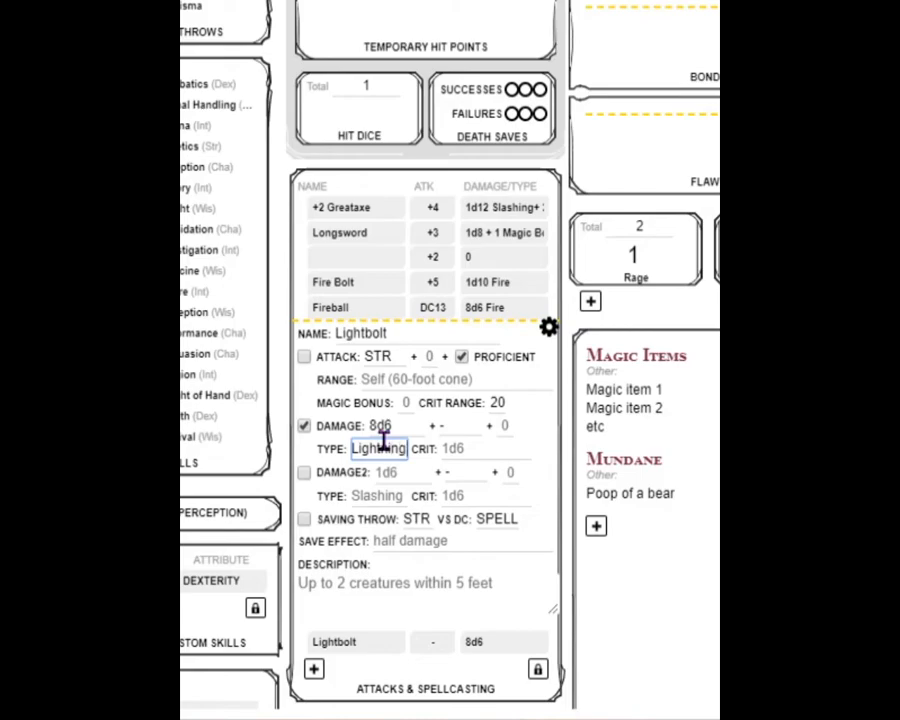
- Enable Lightbolt's saving throw as DEX versus an INT-based DC and enter "Half damage" as the save effect
left_click(306, 525)
left_click(305, 528)
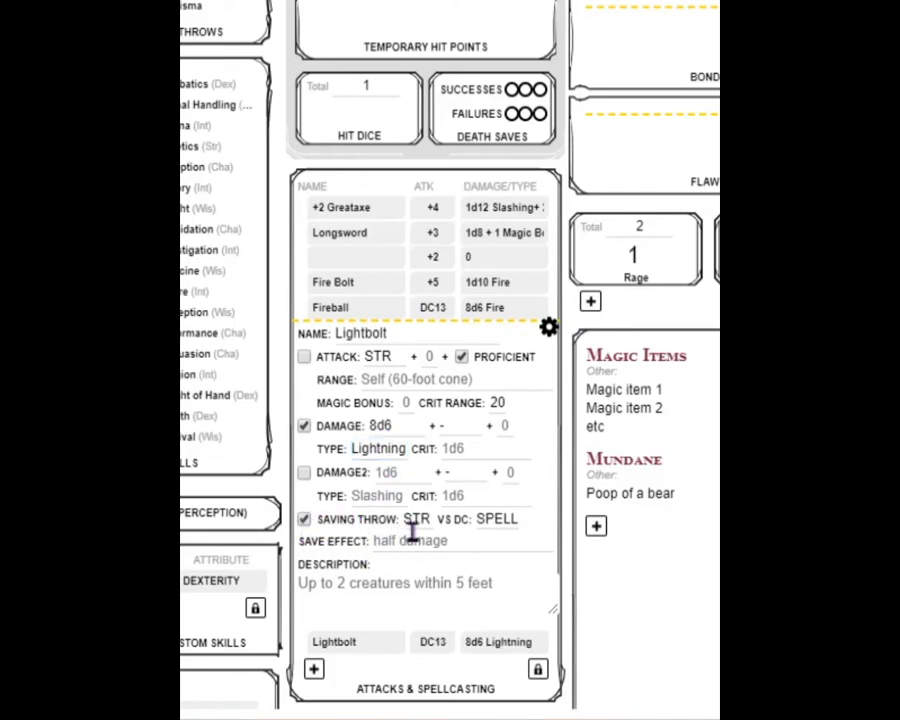
scroll(426, 533, "down", 3)
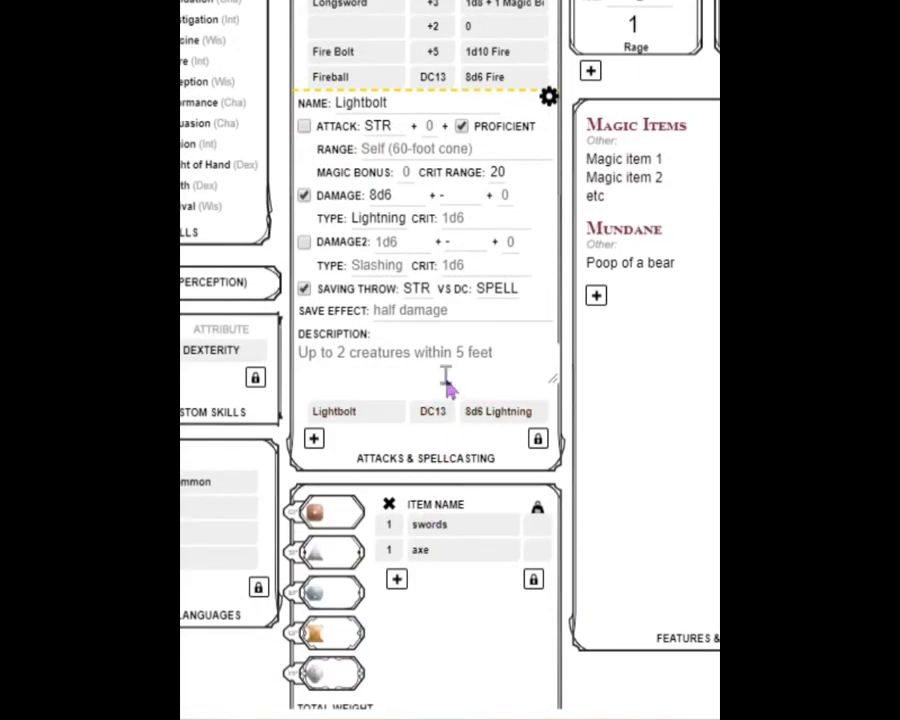
left_click(416, 289)
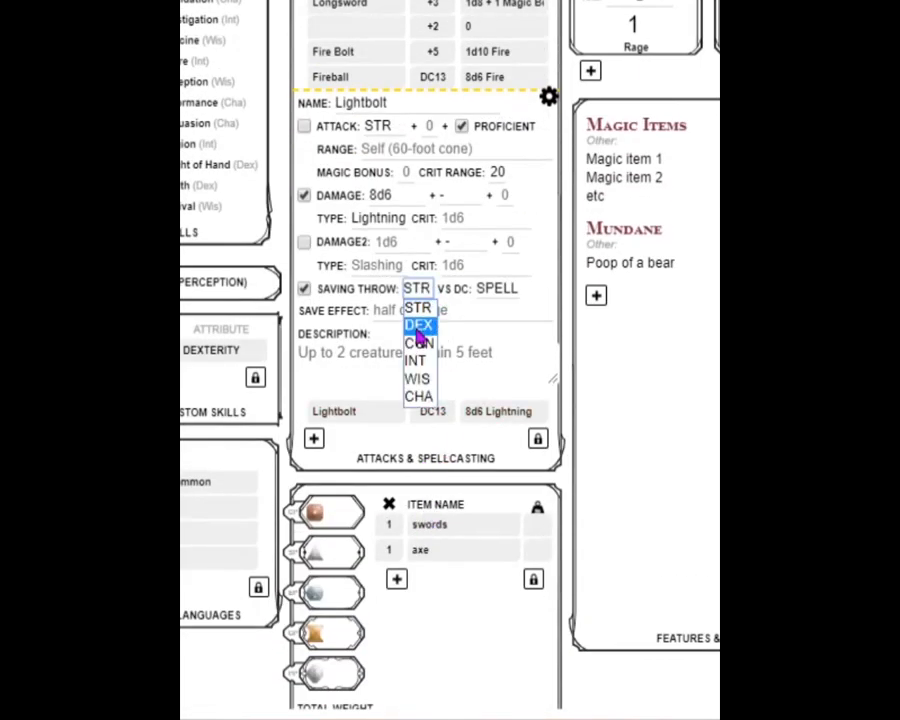
left_click(416, 324)
left_click(512, 292)
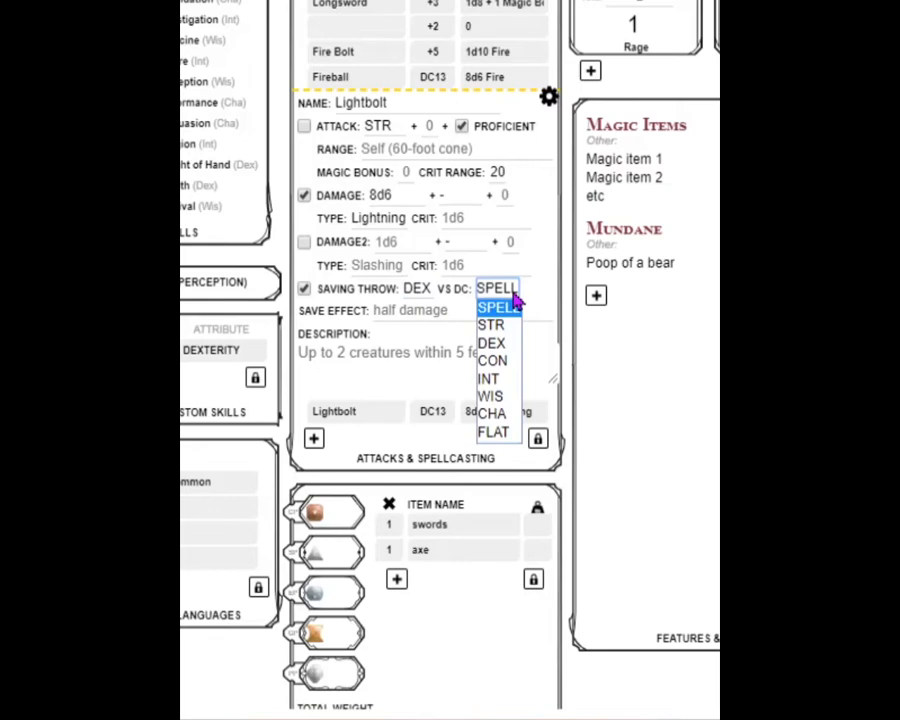
left_click(494, 378)
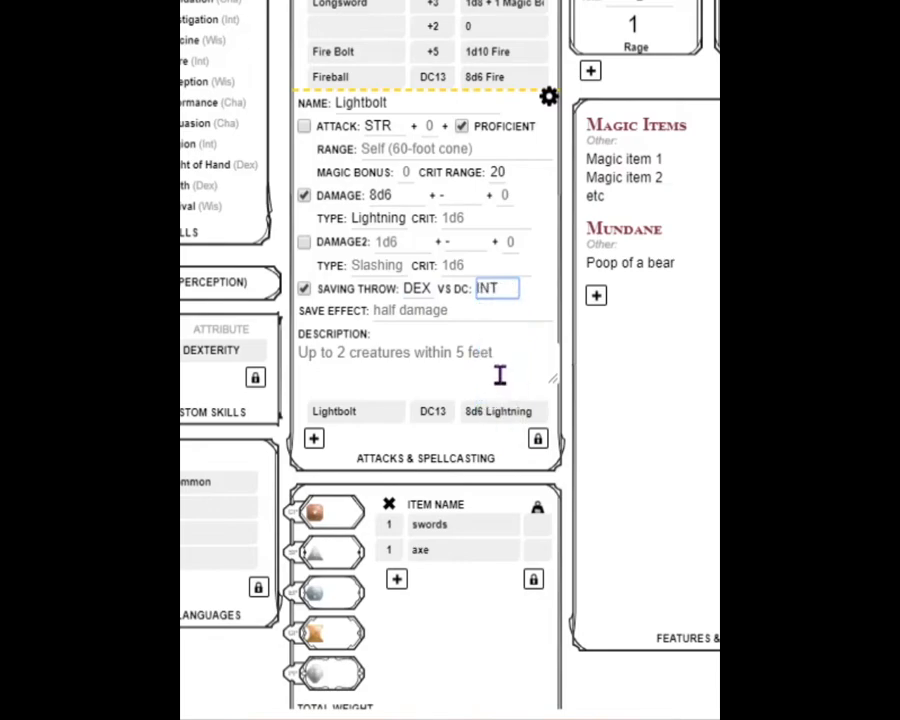
left_click(436, 312)
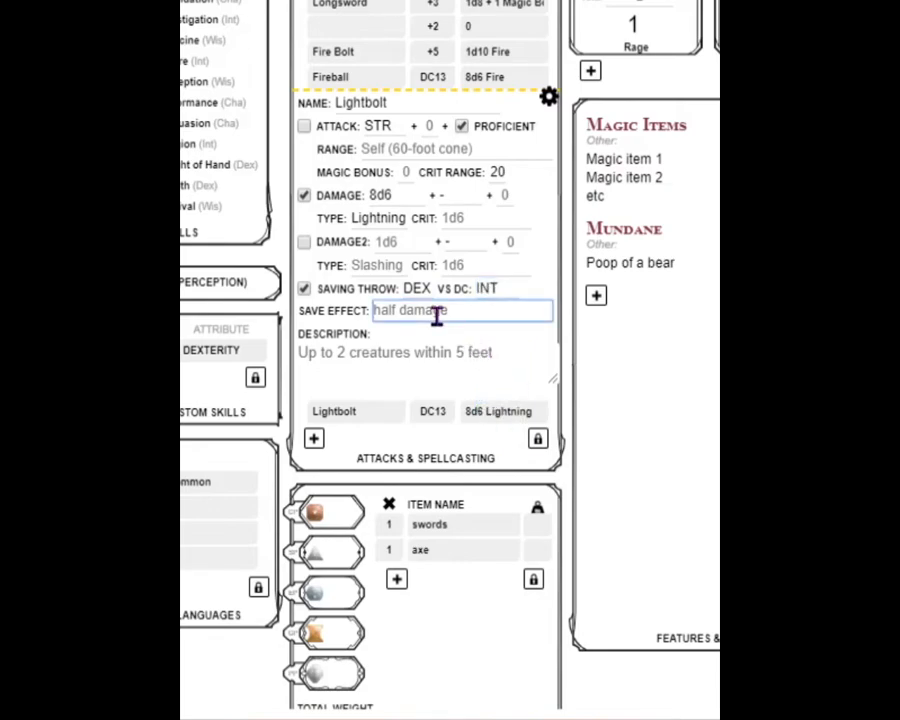
type("Half damage")
- Close Lightbolt's editor, roll the attack to chat and inspect its save DC
left_click(549, 98)
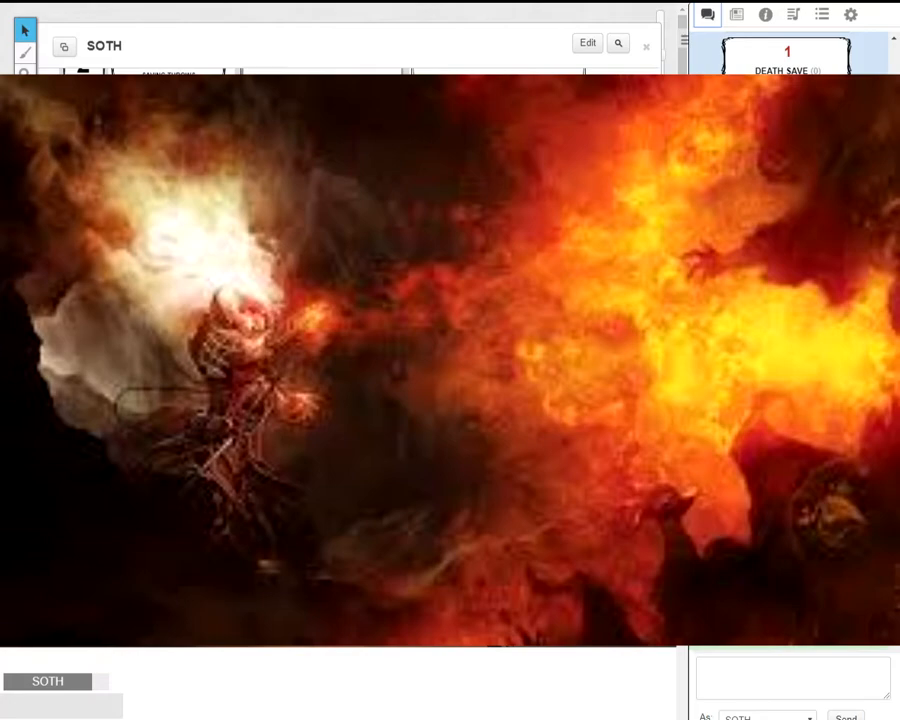
left_click(353, 273)
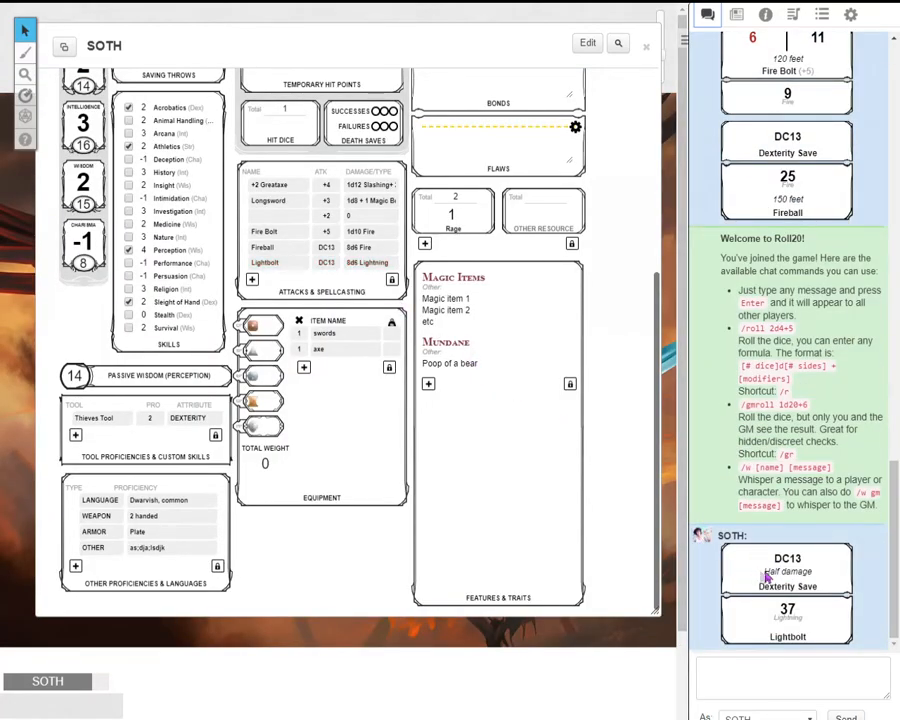
mouse_move(790, 563)
- Set Lightbolt's range to 60ft and roll it to chat again
left_click(400, 262)
left_click(307, 261)
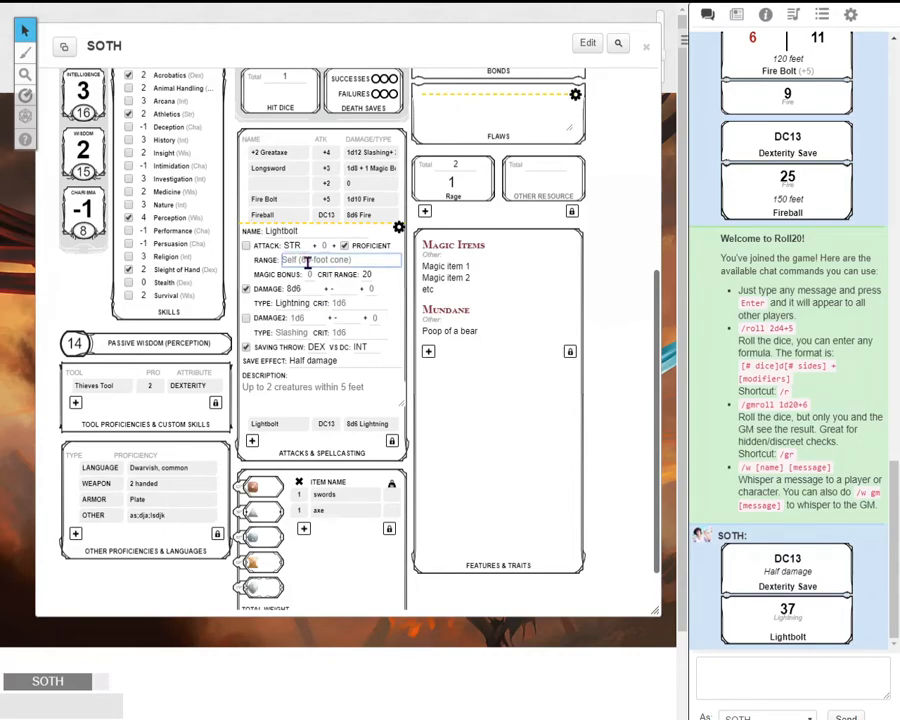
type("60")
key("BackSpace")
key("BackSpace")
type("60")
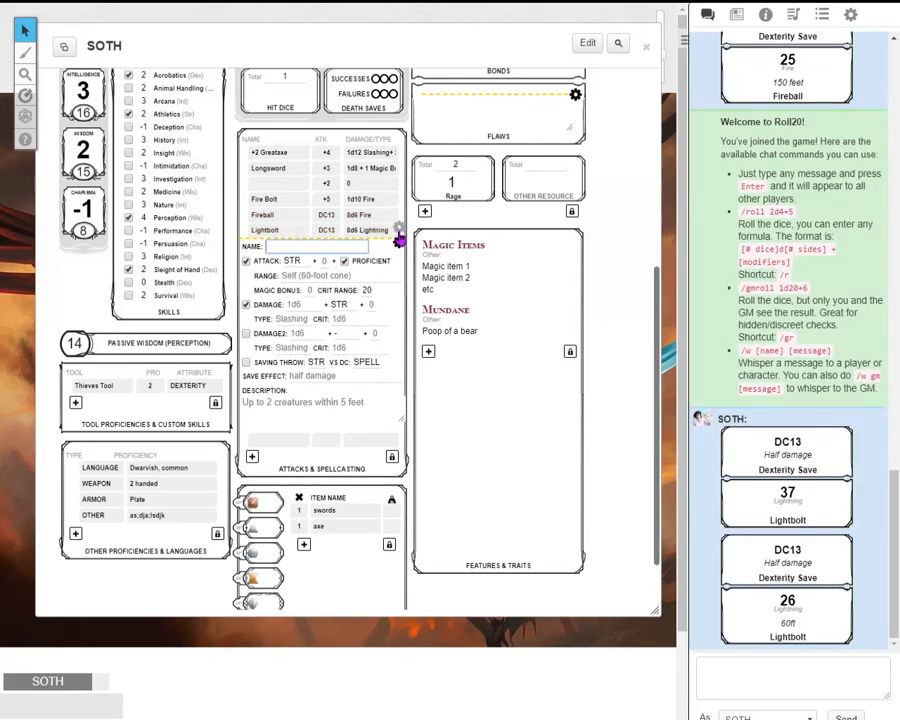
- Enter "ho" in Lightbolt's attack description and view Fireball's attack settings
left_click(398, 230)
left_click(295, 395)
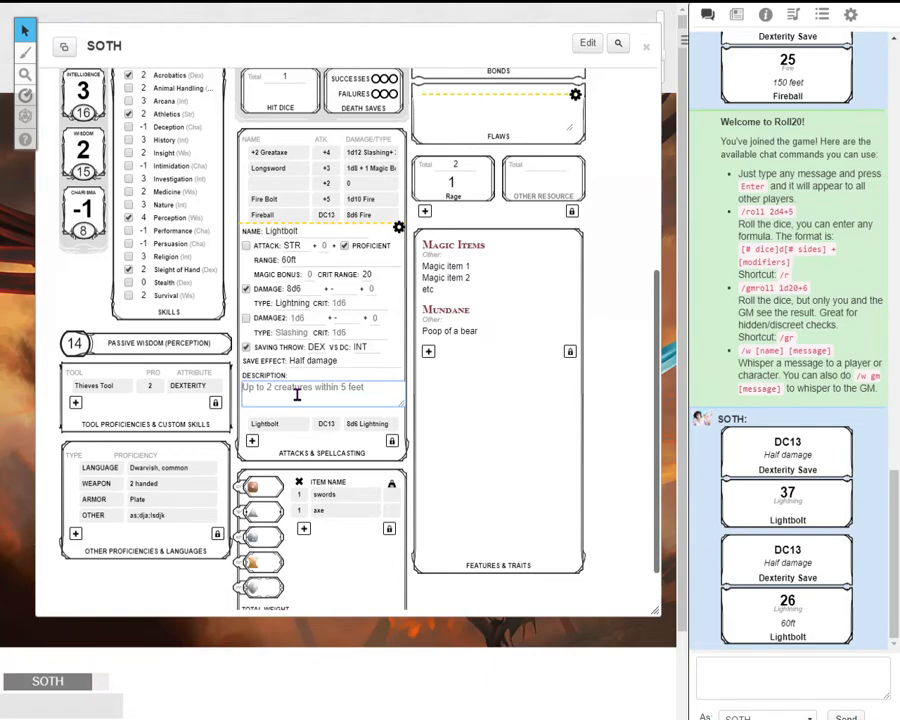
type("I")
key("BackSpace")
type("ho")
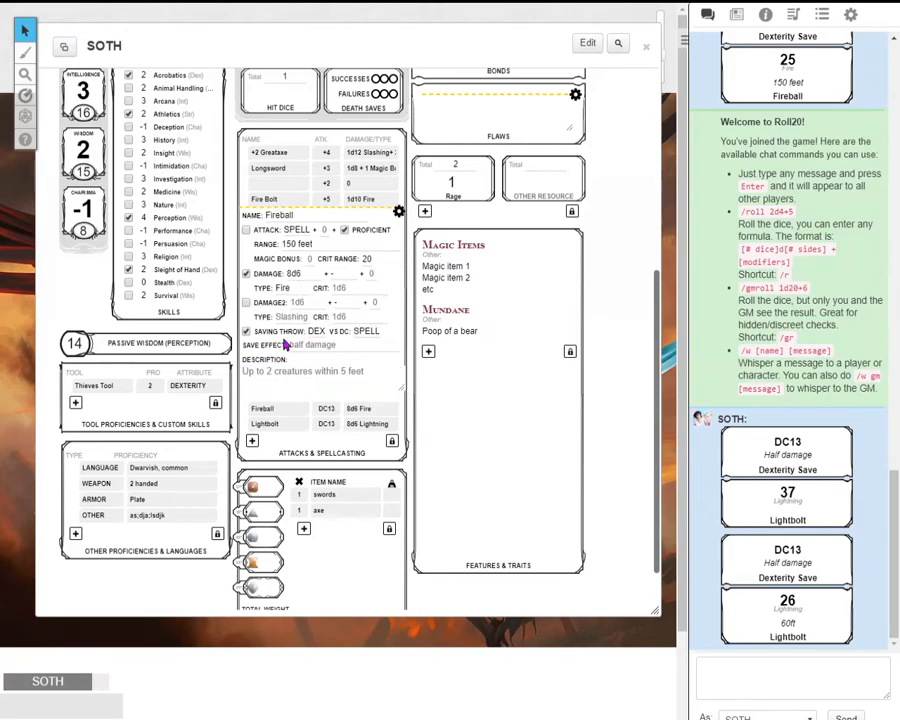
scroll(287, 338, "down", 1)
left_click(297, 318)
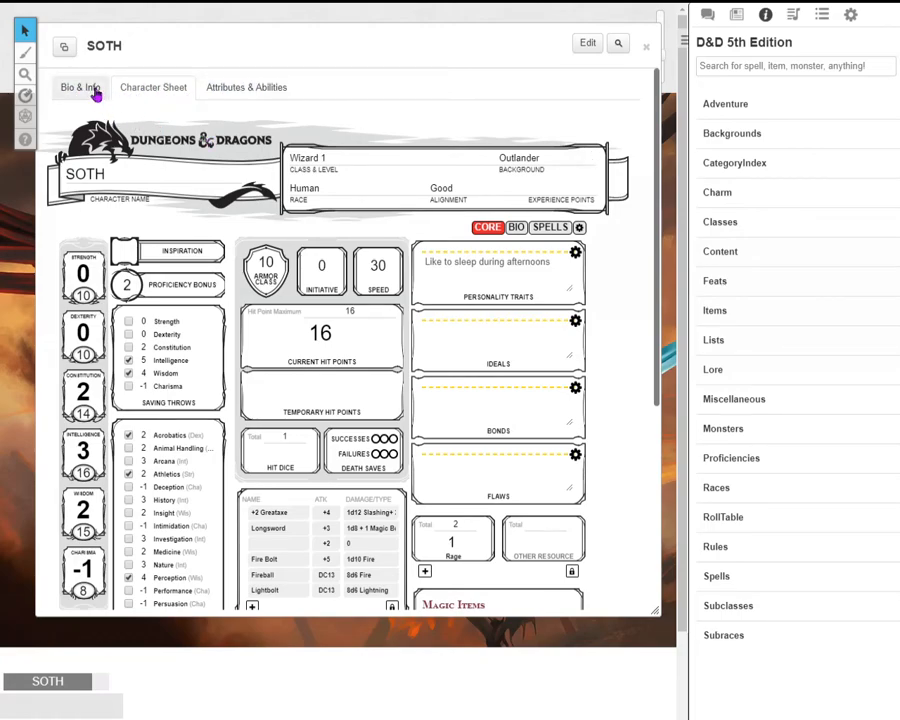
- Show SOTH's Bio & Info page and open the character's details for editing
scroll(180, 133, "down", 1)
scroll(270, 280, "up", 1)
left_click(90, 97)
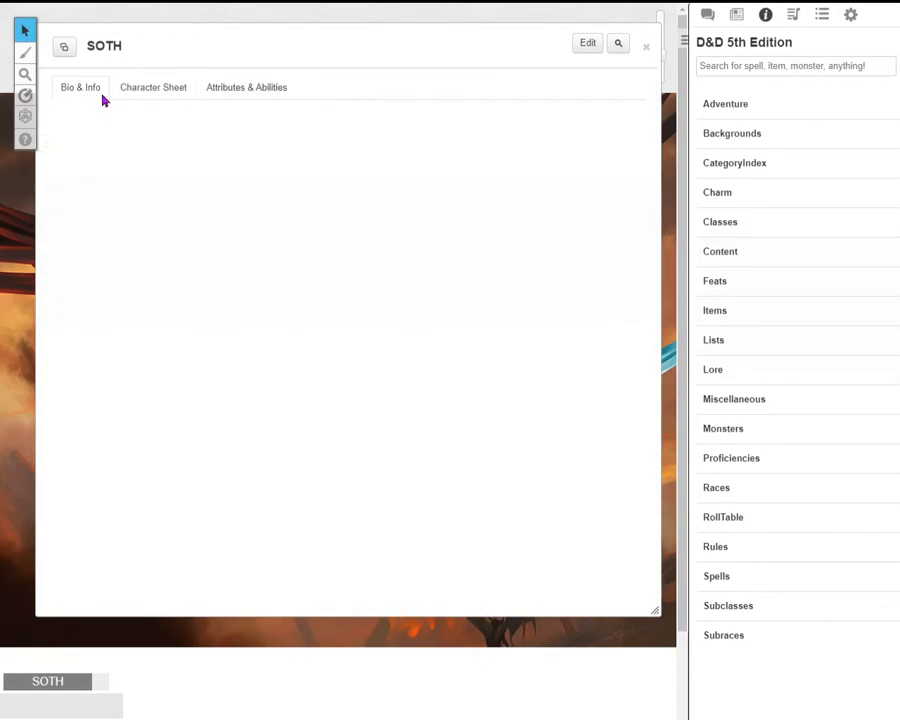
left_click_drag(351, 43, 353, 37)
left_click(600, 36)
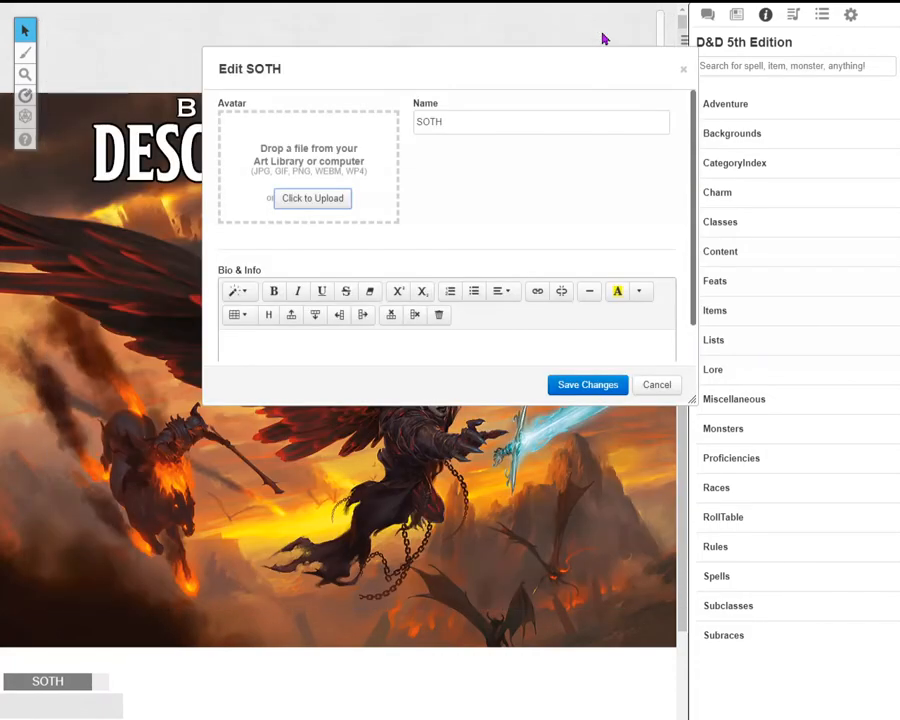
left_click(314, 199)
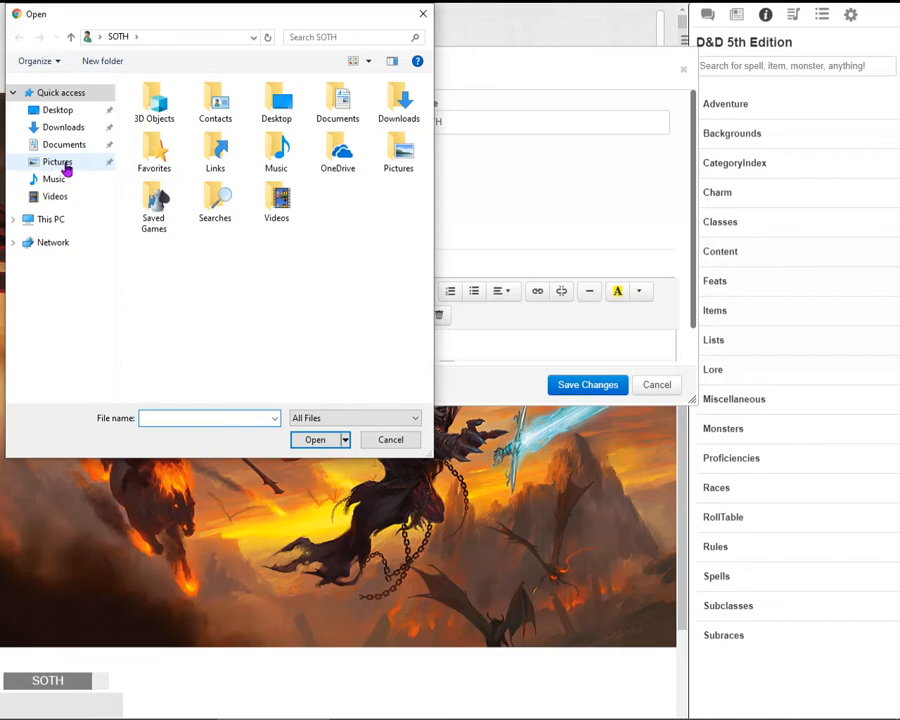
left_click(63, 167)
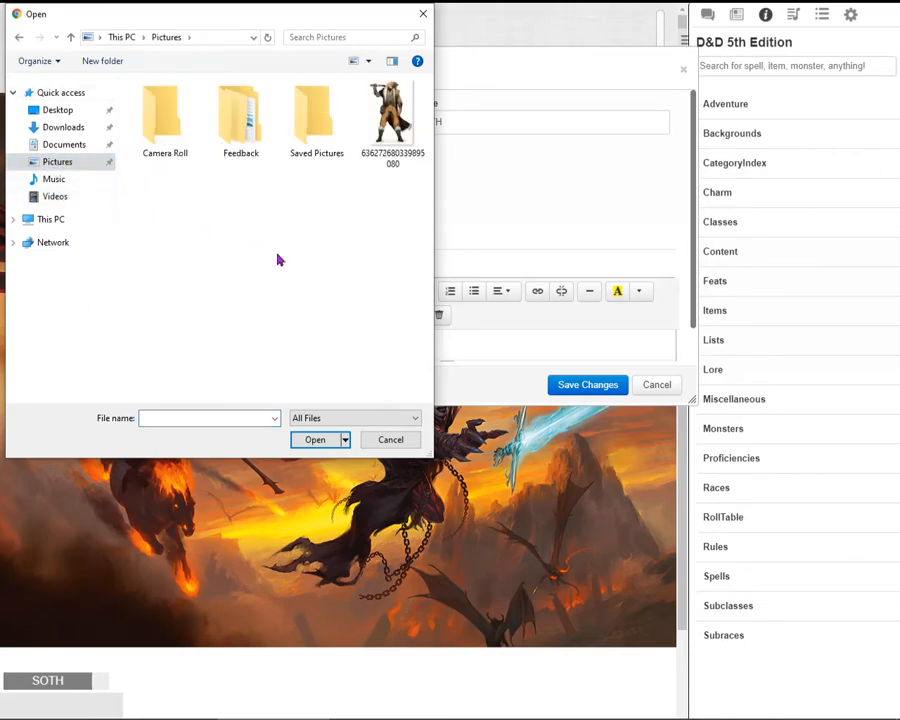
double_click(393, 118)
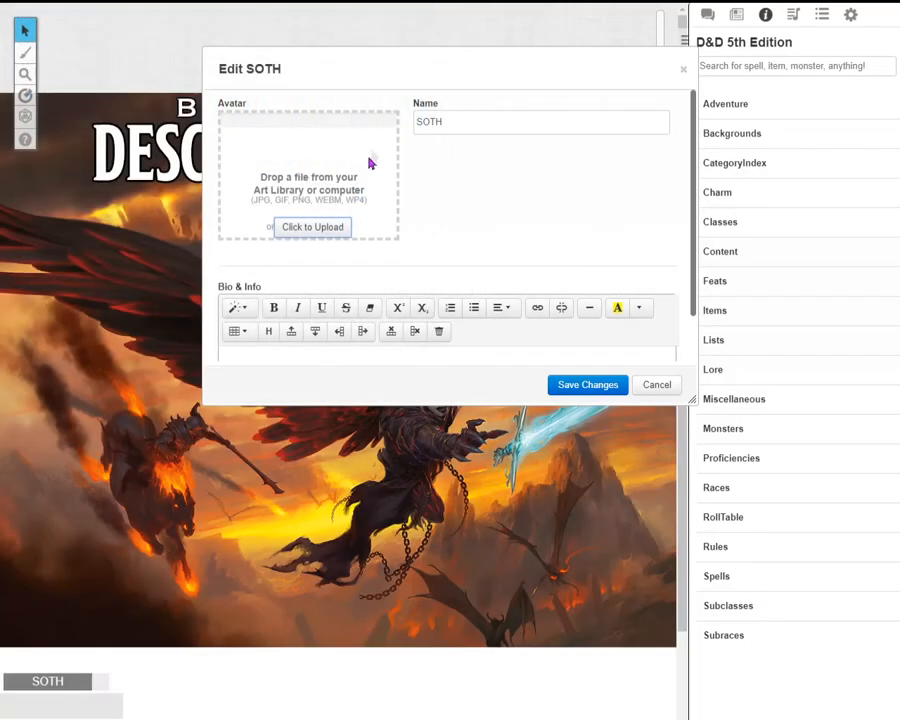
- Enlarge the character editing dialog, enter "edsfsasfasfasfasfg" as the Bio & Info text and save the changes
left_click_drag(376, 51, 279, 30)
left_click_drag(590, 378, 619, 571)
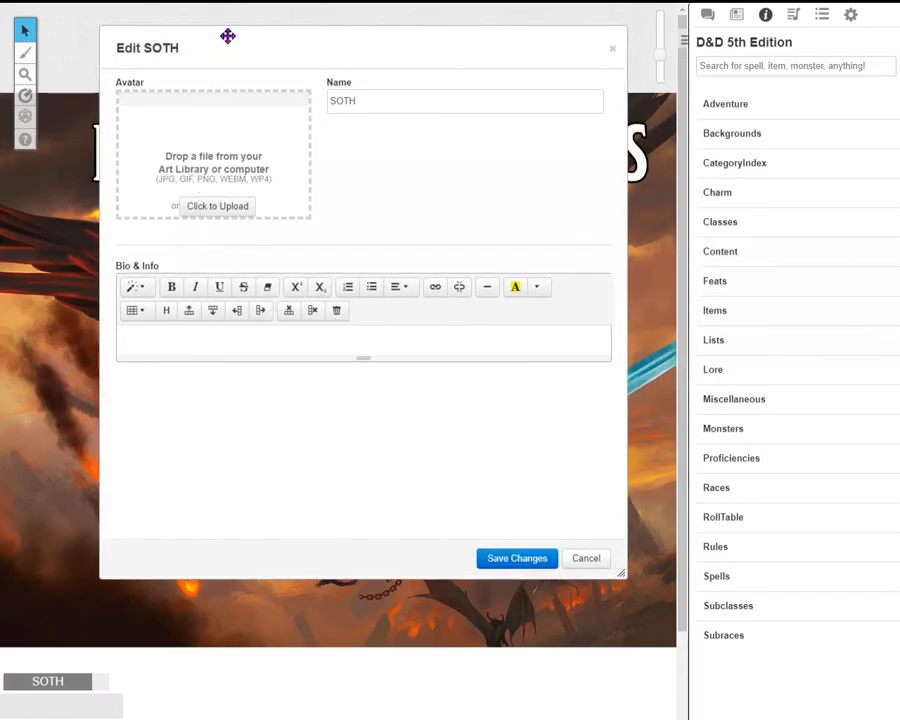
left_click_drag(227, 36, 188, 32)
left_click_drag(323, 518, 317, 572)
scroll(305, 452, "down", 2)
left_click(277, 433)
scroll(276, 433, "up", 2)
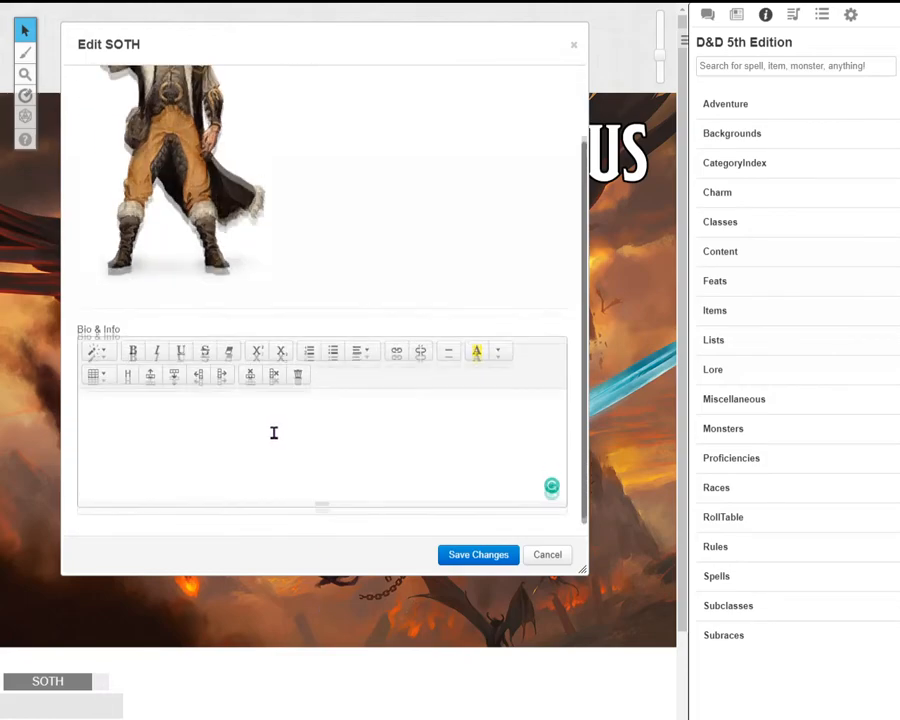
scroll(262, 423, "down", 2)
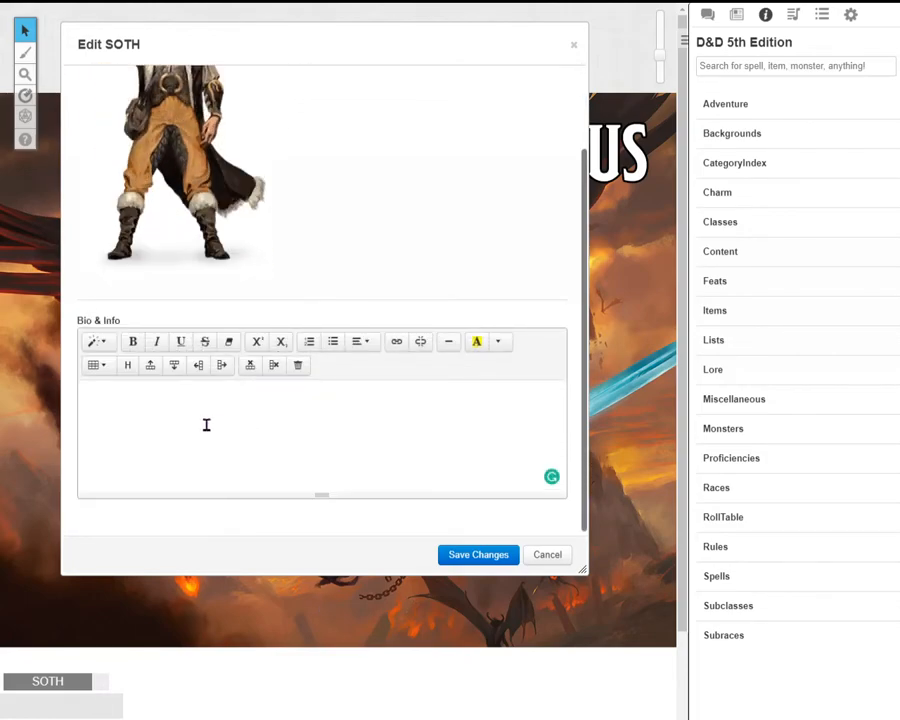
type("edsfsasfasf")
left_click(487, 558)
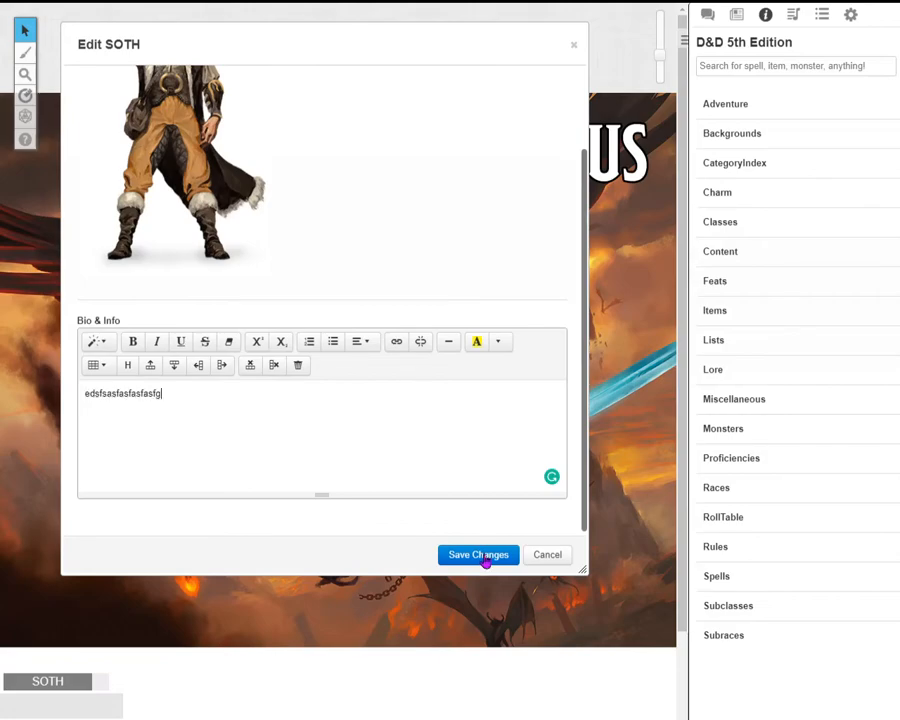
- Examine SOTH's list of attributes and abilities
left_click(259, 84)
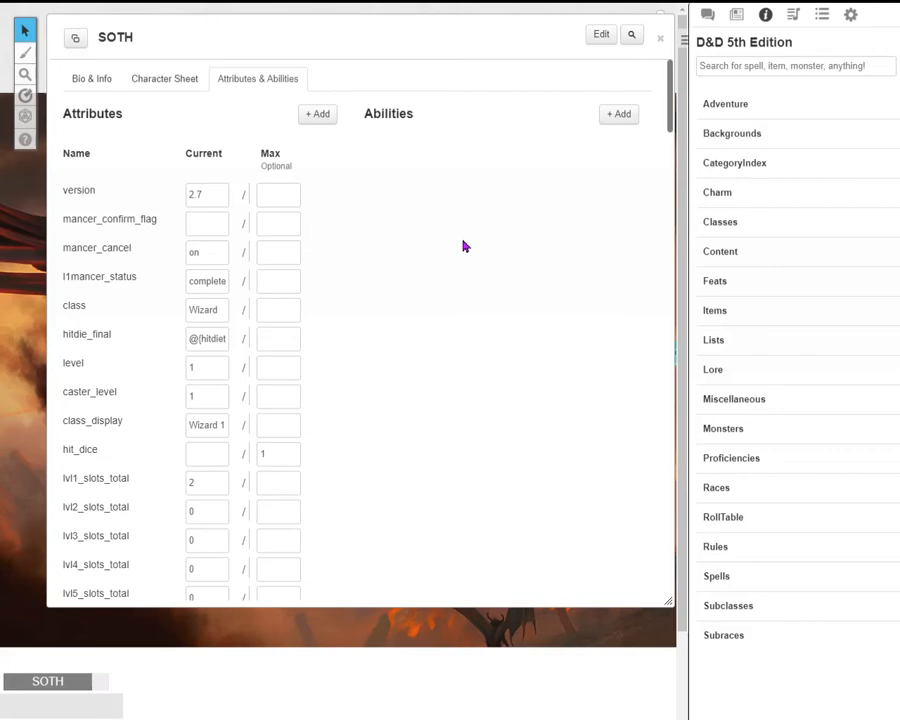
scroll(404, 251, "down", 13)
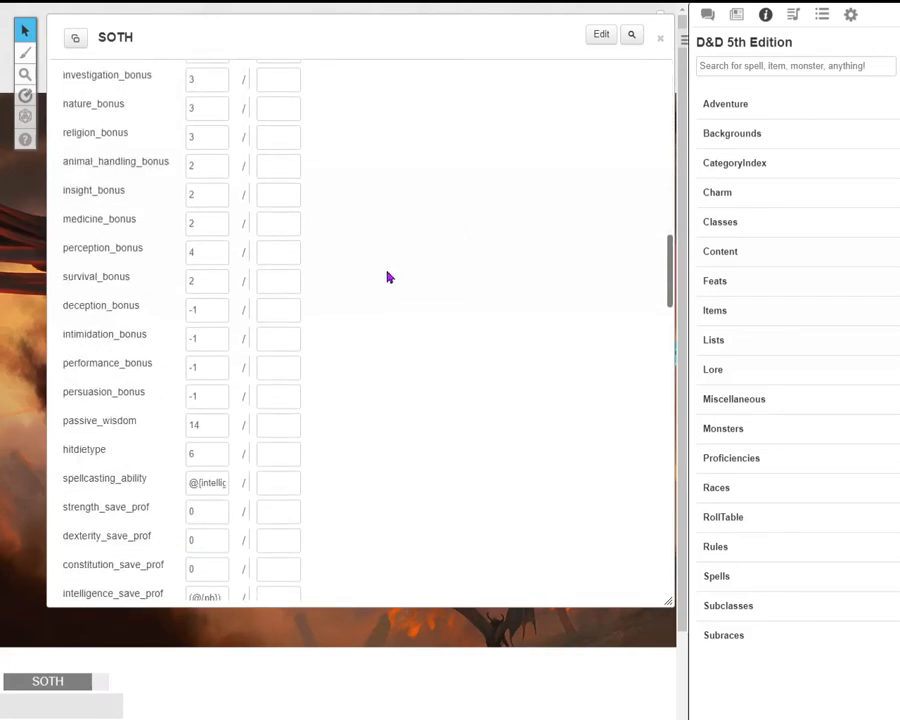
scroll(389, 270, "up", 13)
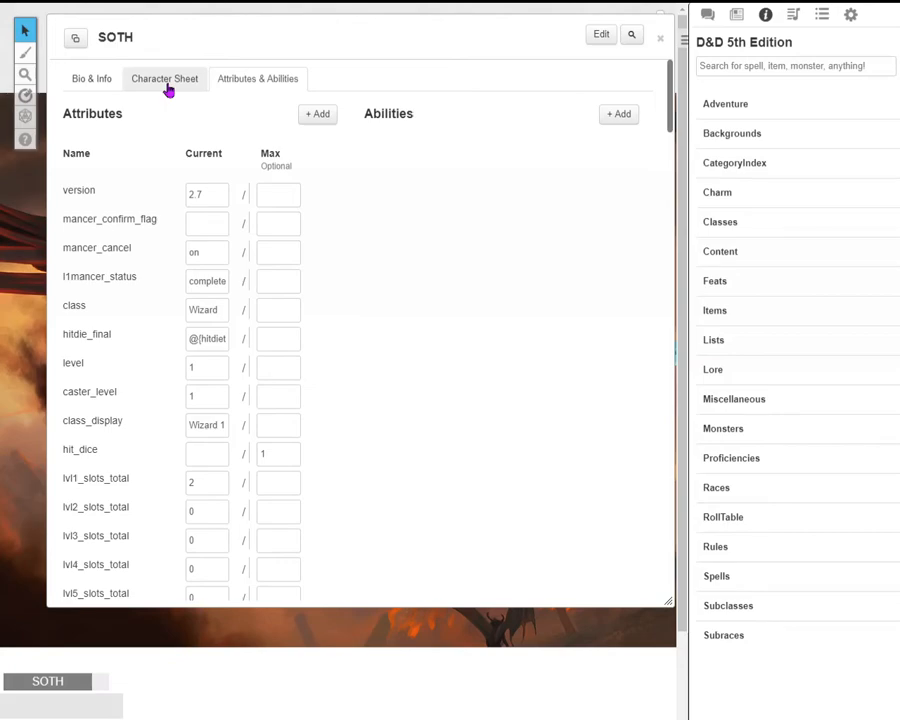
scroll(341, 297, "down", 3)
scroll(341, 297, "up", 3)
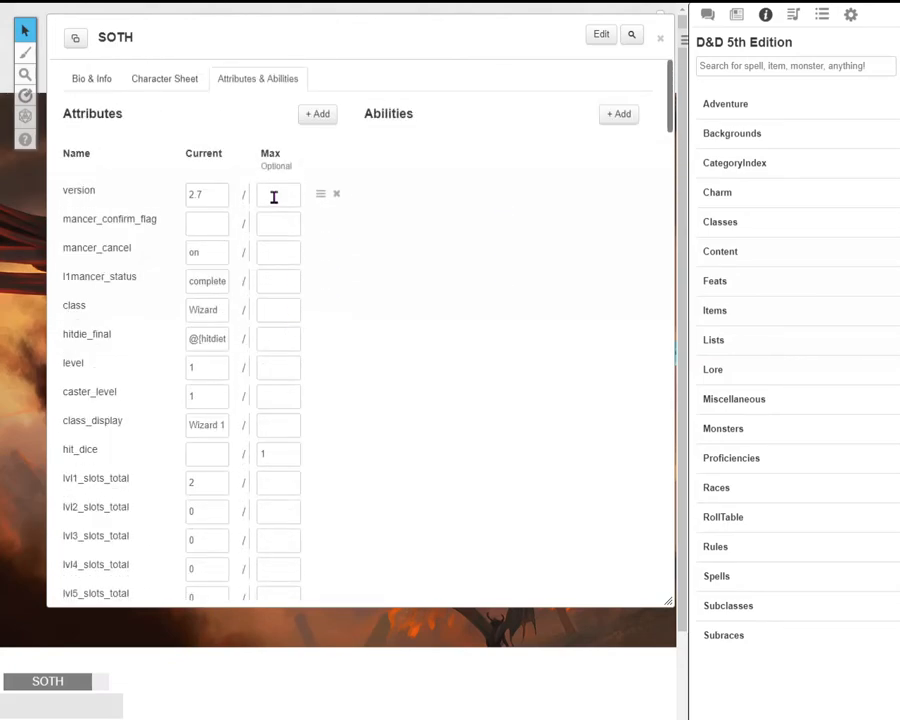
- Return to SOTH's character sheet and look over its core page
left_click(175, 82)
scroll(305, 255, "down", 5)
scroll(305, 255, "up", 5)
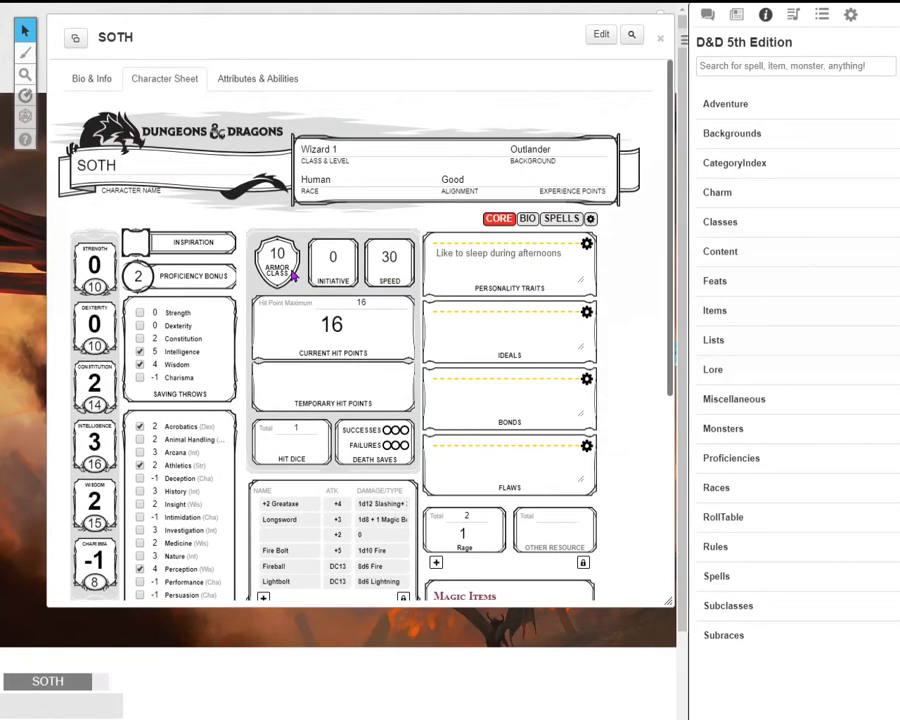